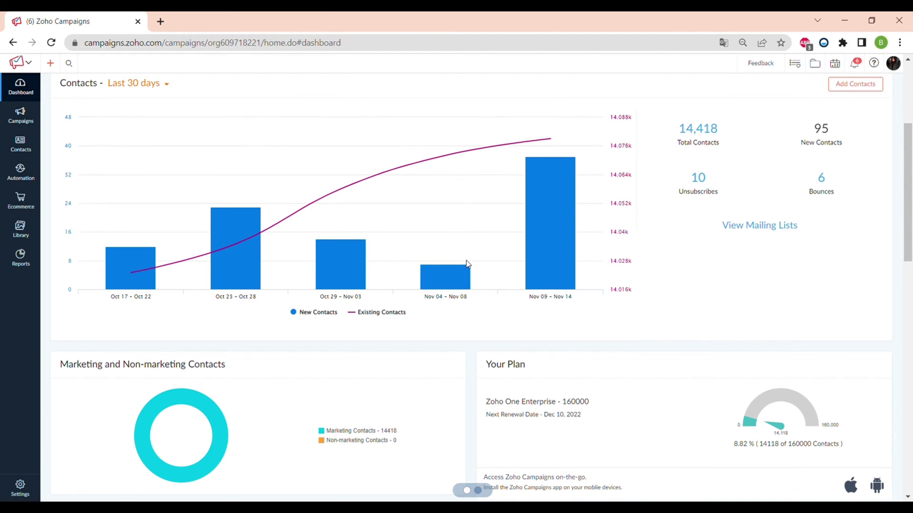
# Go to Library > Email Templates and create a new template from Pre-designed Templates
pyautogui.scroll(2, 455, 253)
pyautogui.scroll(-3, 455, 253)
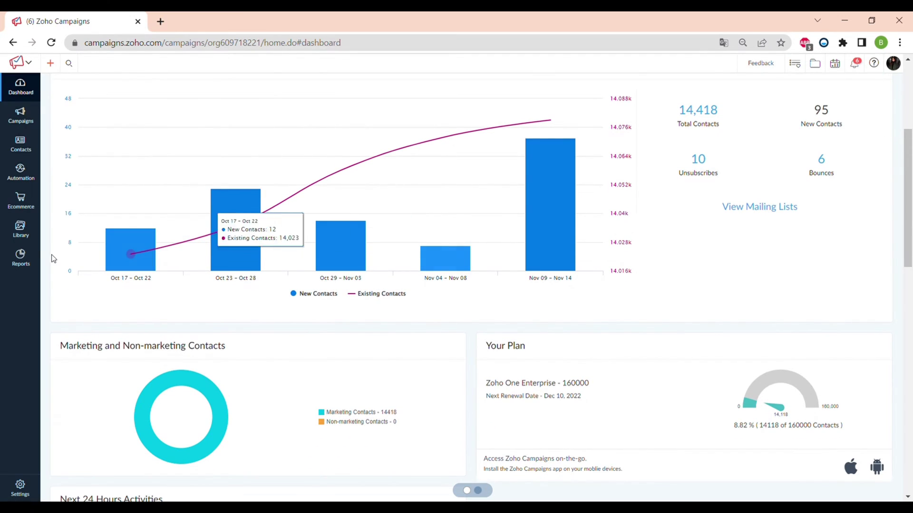
pyautogui.click(21, 238)
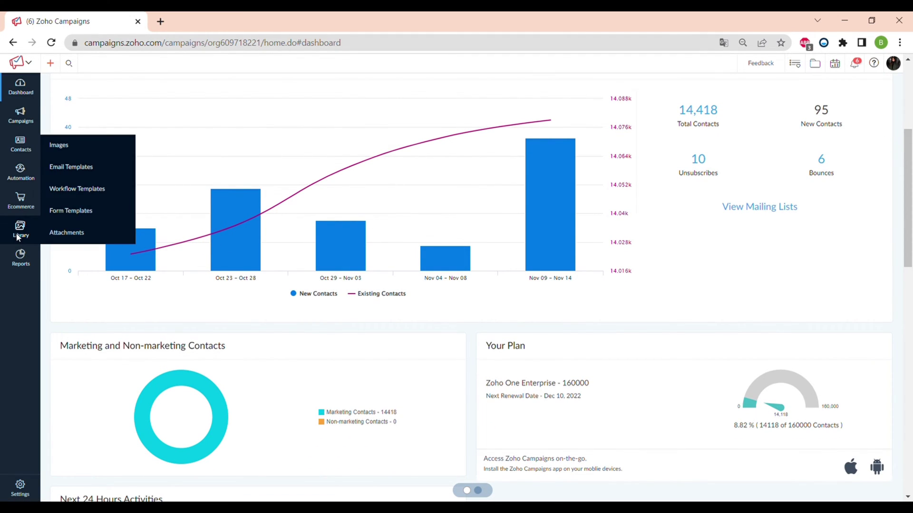
pyautogui.click(90, 167)
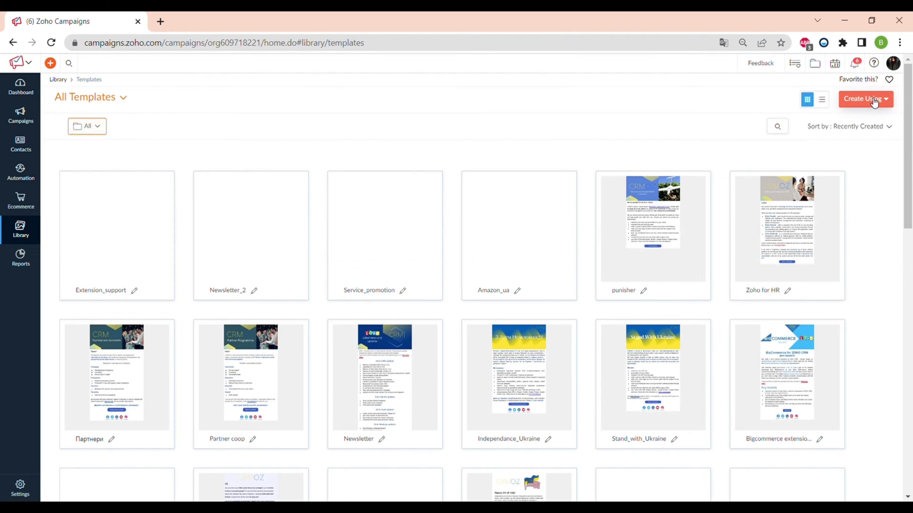
pyautogui.click(873, 101)
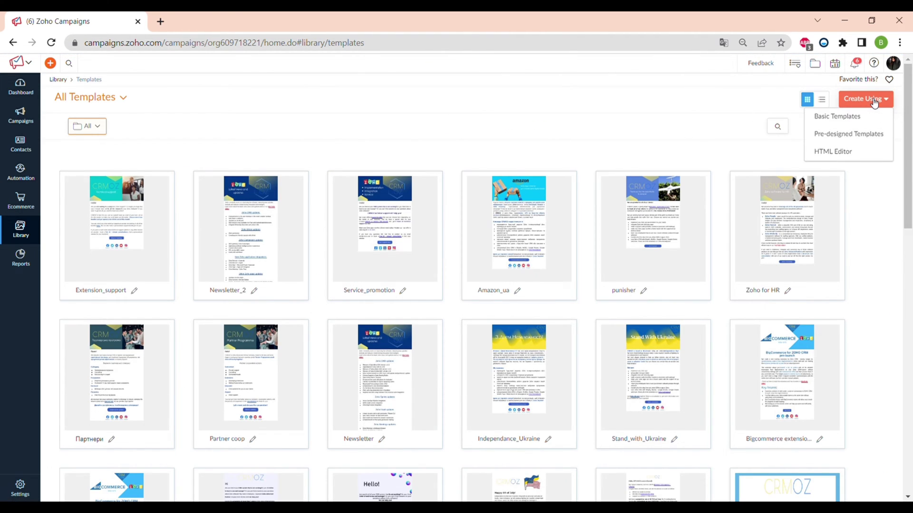
pyautogui.click(835, 140)
# Expand the Welcome category to show all its templates
pyautogui.moveTo(415, 224)
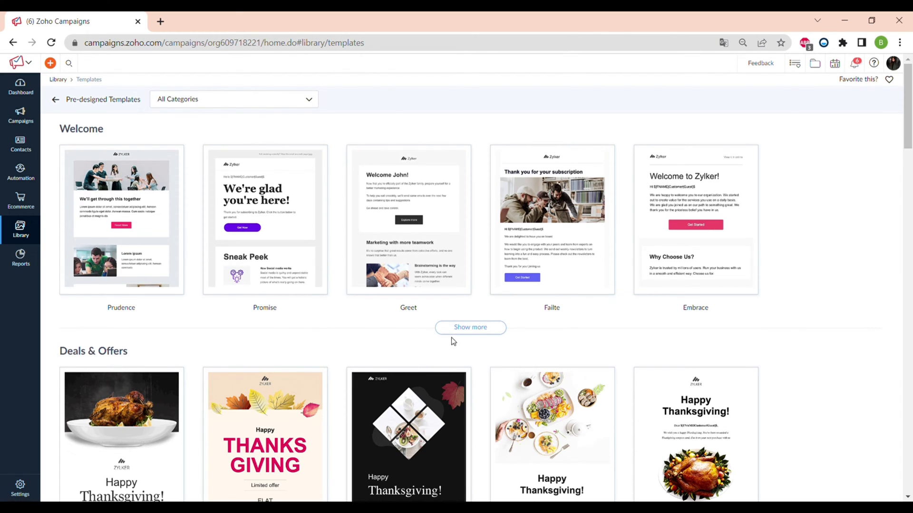
pyautogui.click(476, 328)
pyautogui.scroll(-2, 199, 373)
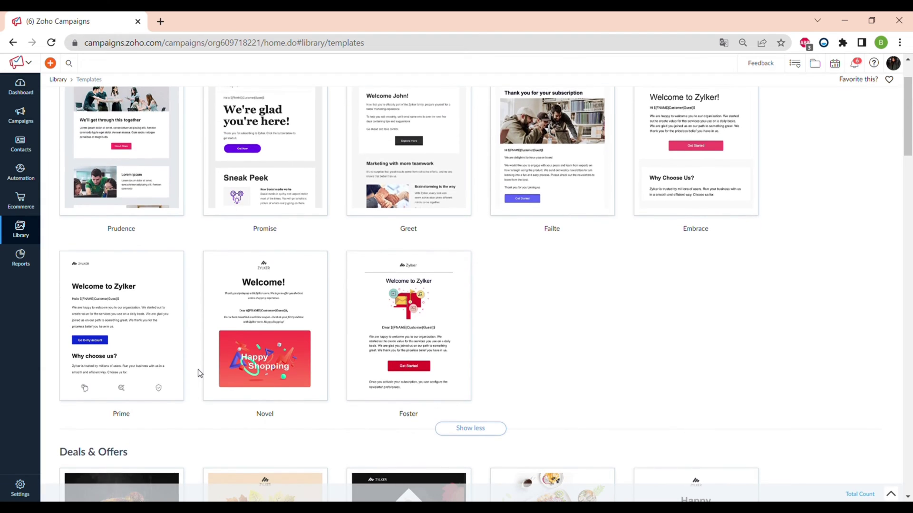
pyautogui.scroll(1, 410, 234)
pyautogui.scroll(-7, 408, 232)
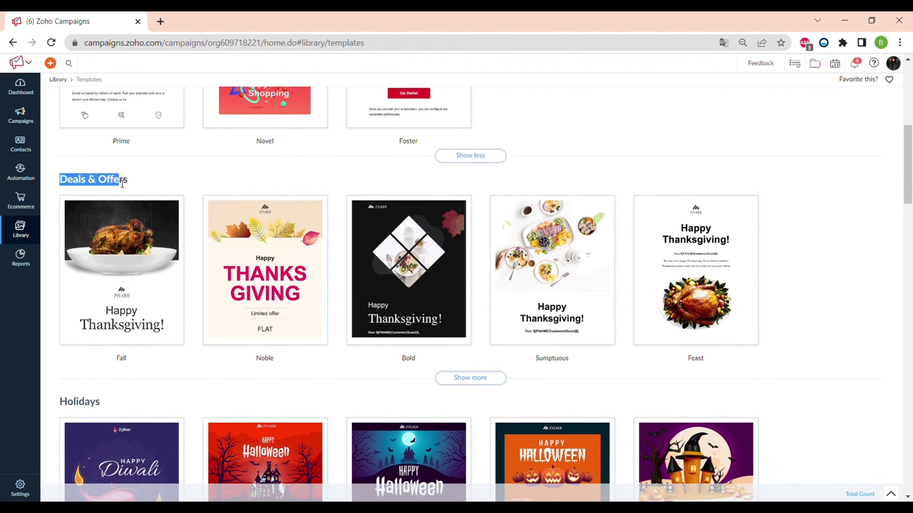
pyautogui.click(102, 219)
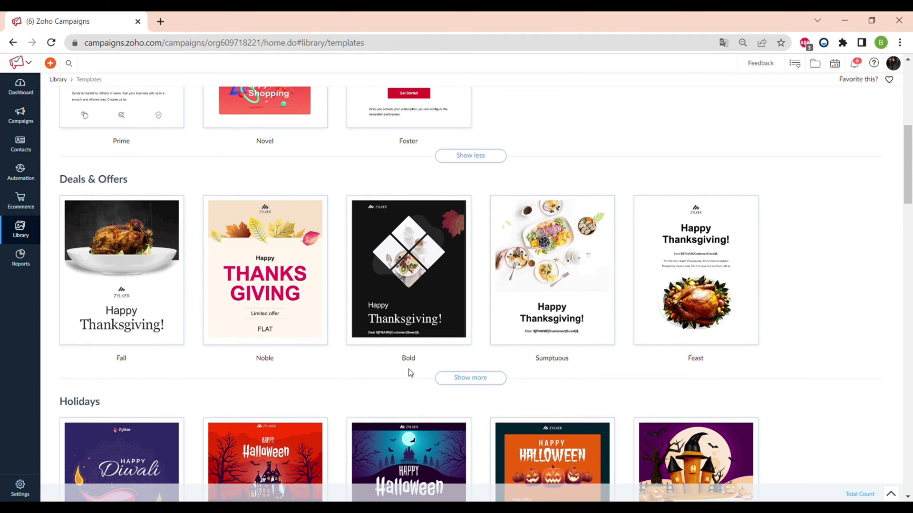
# Expand Deals & Offers and scroll through its templates, from Rush to Dynamic
pyautogui.click(457, 380)
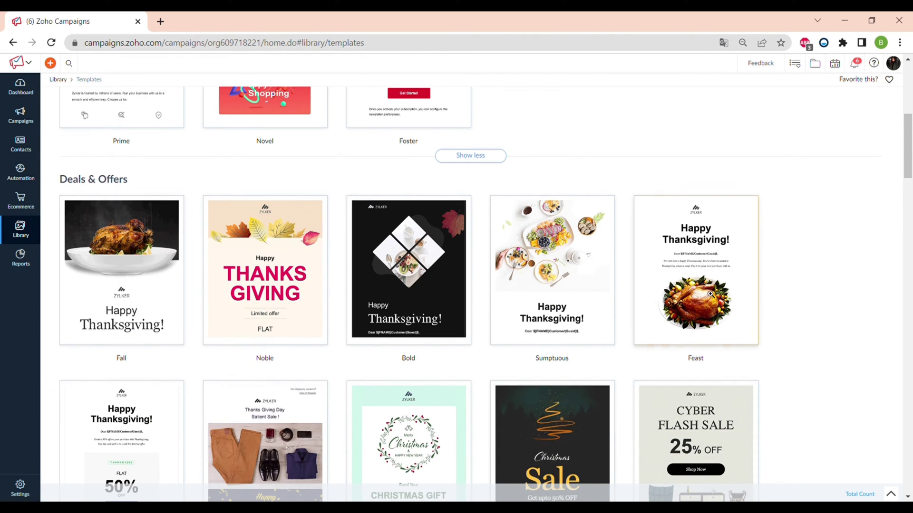
pyautogui.scroll(-3, 553, 250)
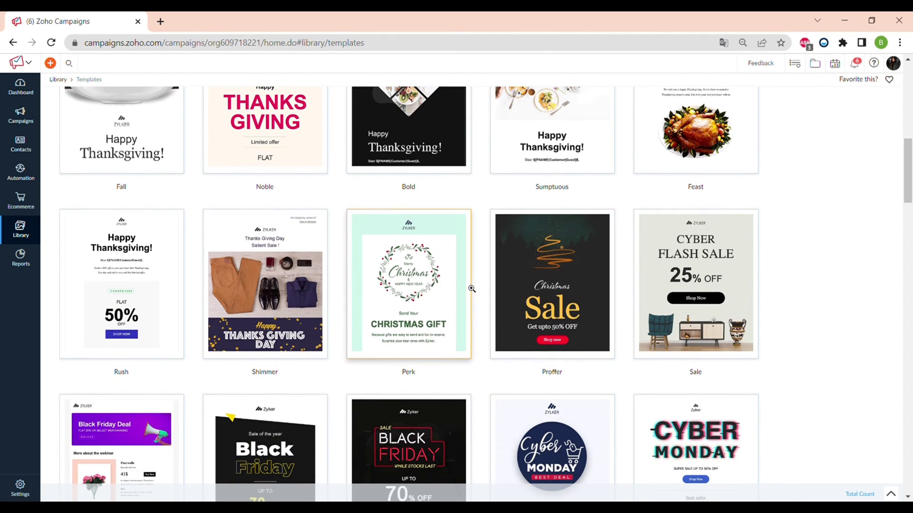
pyautogui.scroll(-3, 471, 287)
pyautogui.scroll(-1, 471, 289)
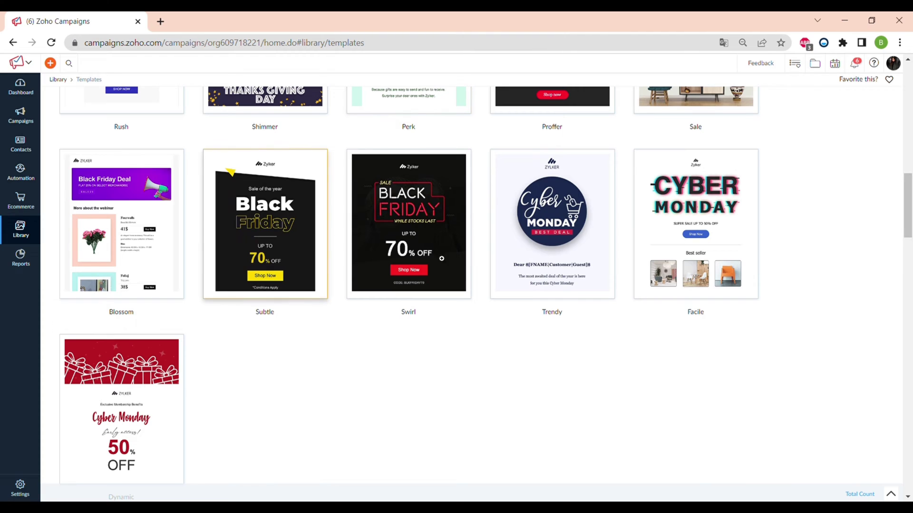
pyautogui.scroll(-6, 244, 432)
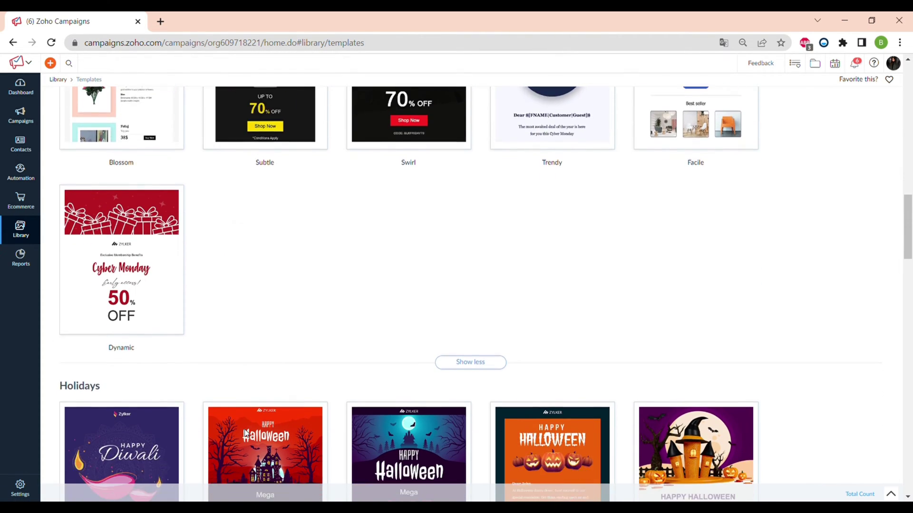
pyautogui.scroll(-1, 247, 433)
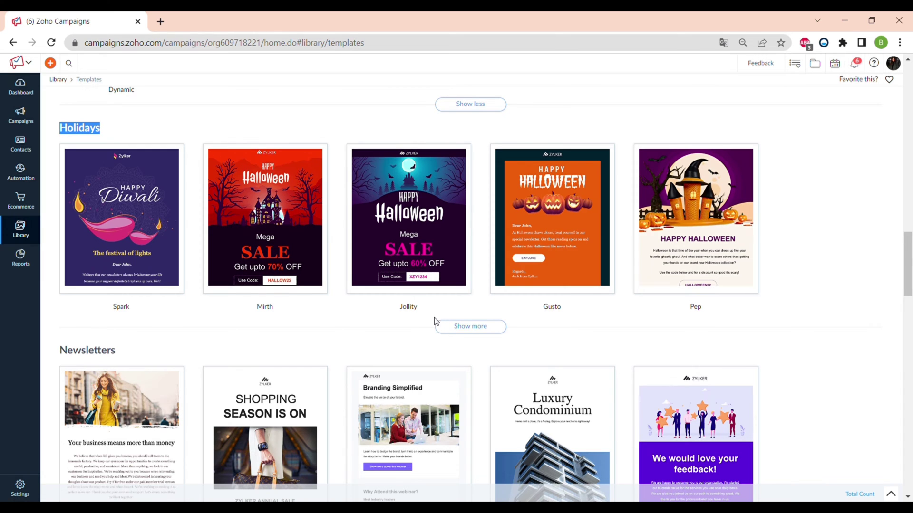
# Expand the Holidays category and scroll down through its templates
pyautogui.click(465, 328)
pyautogui.scroll(-1, 418, 349)
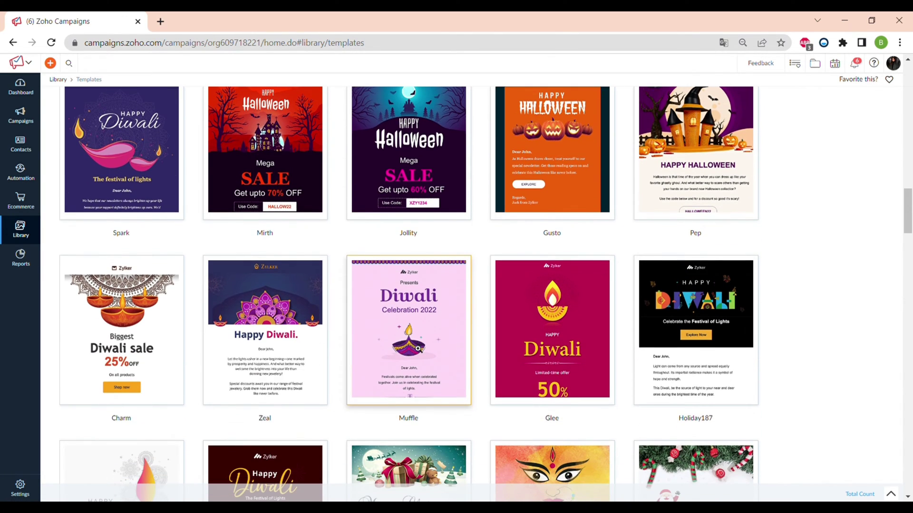
pyautogui.scroll(-8, 472, 303)
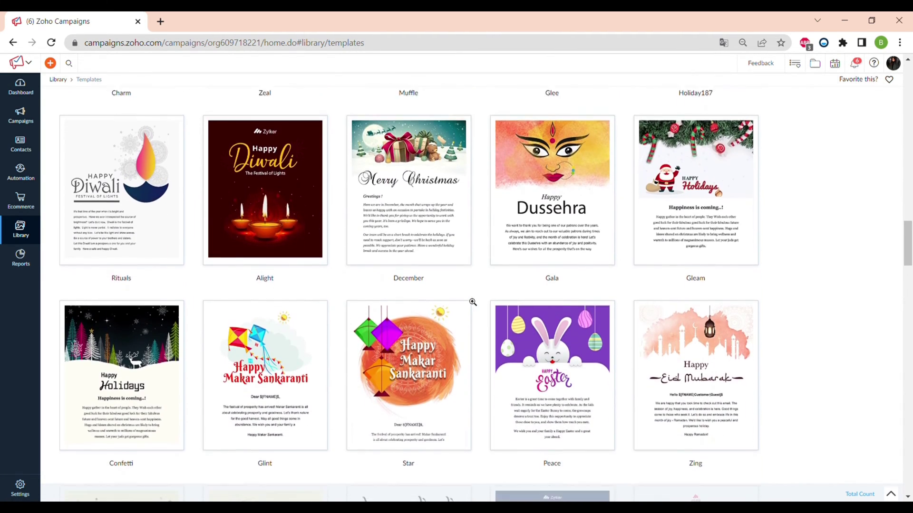
pyautogui.scroll(-2, 473, 302)
pyautogui.scroll(-8, 451, 311)
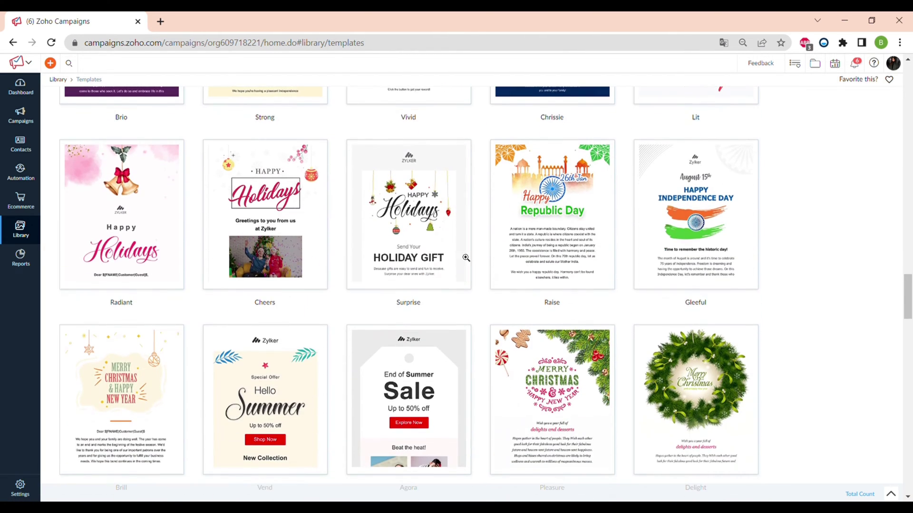
pyautogui.scroll(-7, 291, 352)
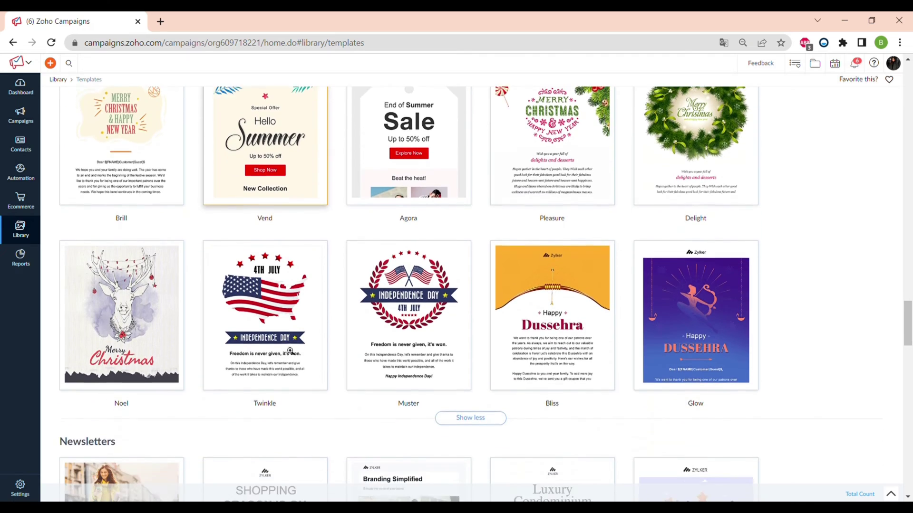
pyautogui.scroll(-5, 533, 304)
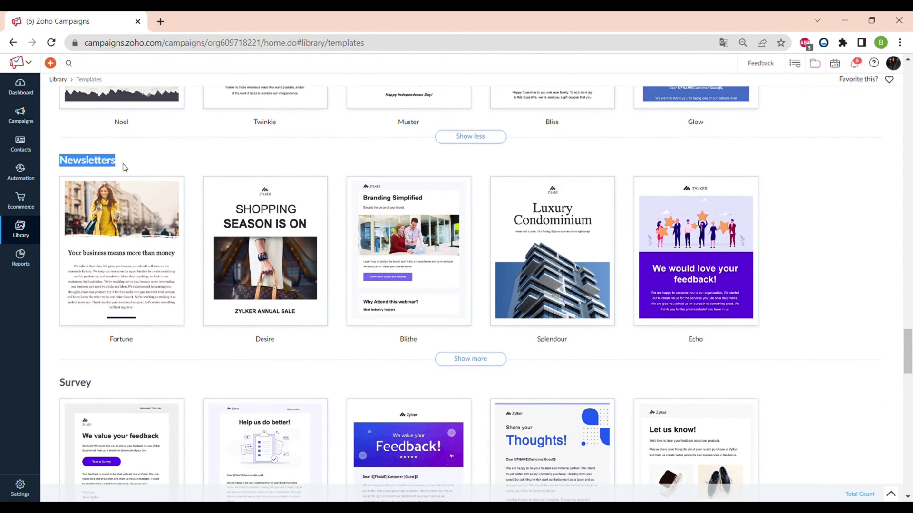
# Expand Newsletters to add Refresh, Mazuma, Fervid and Avenue, then scroll down to Thank you
pyautogui.click(480, 363)
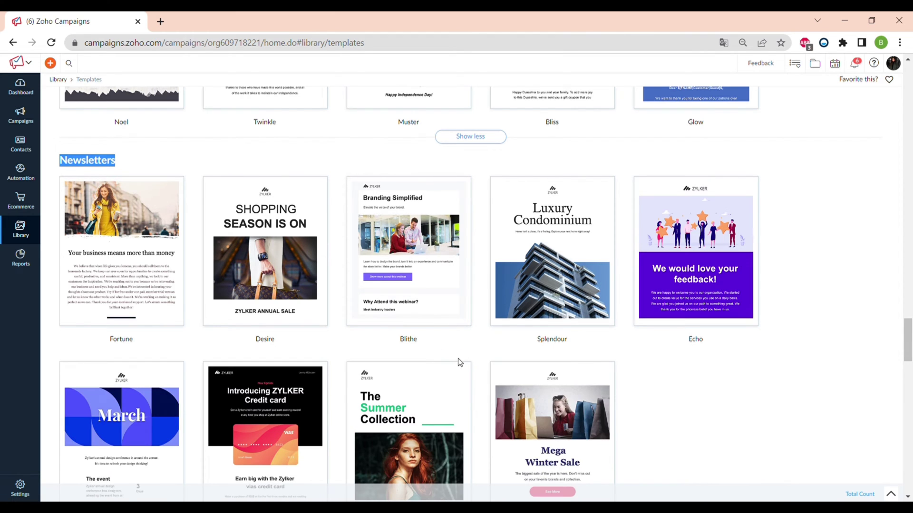
pyautogui.scroll(-3, 535, 282)
pyautogui.scroll(2, 542, 285)
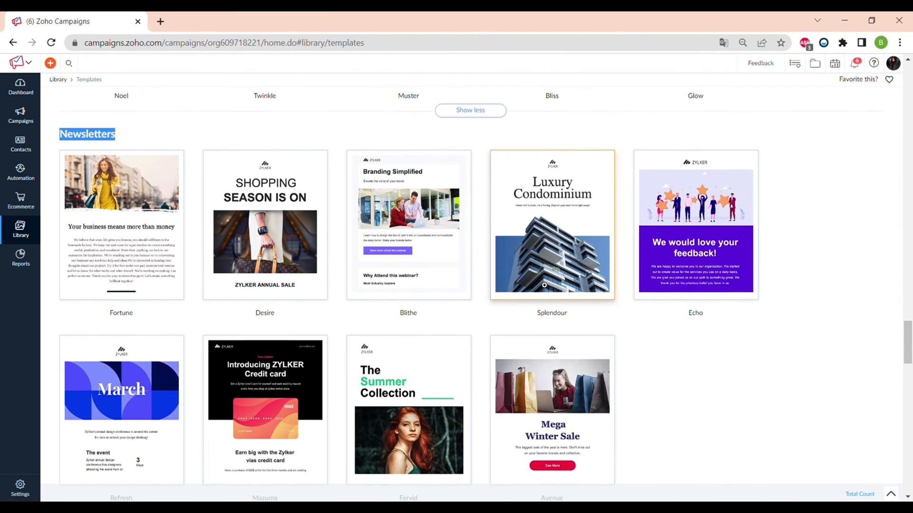
pyautogui.scroll(-8, 545, 286)
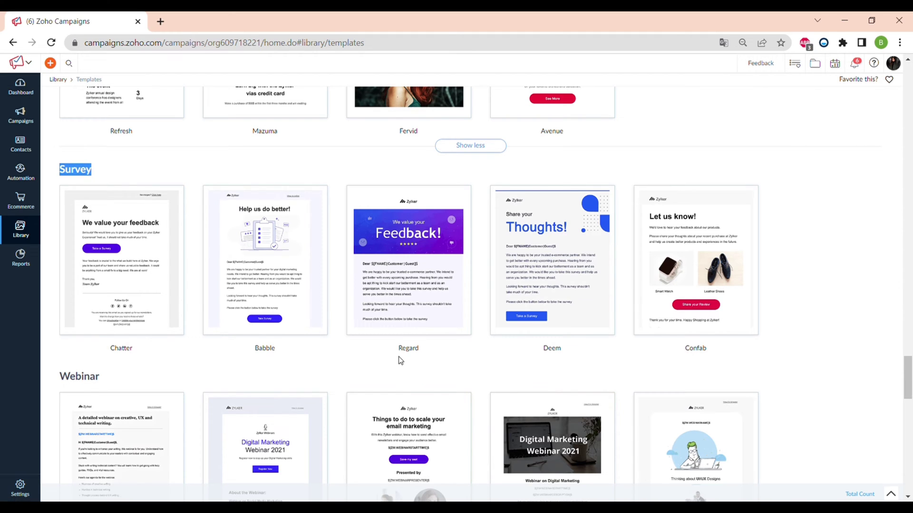
pyautogui.scroll(-4, 399, 360)
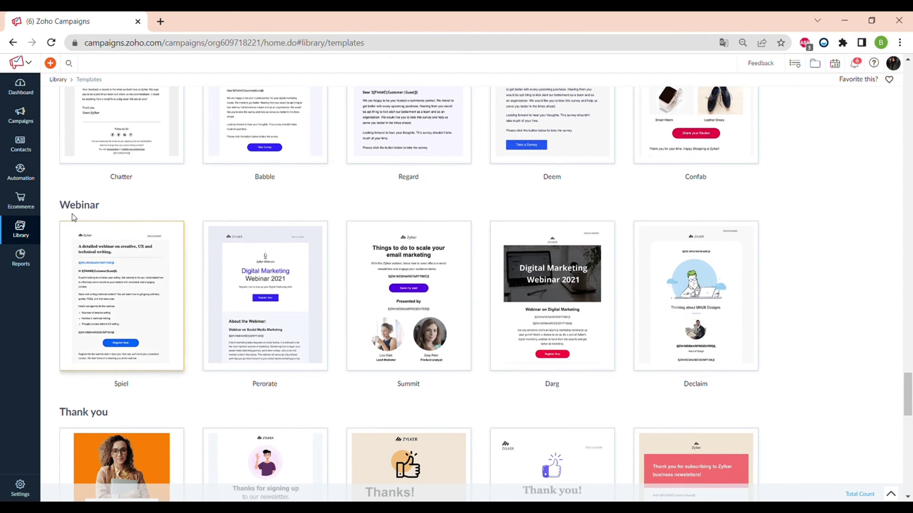
pyautogui.scroll(-4, 221, 276)
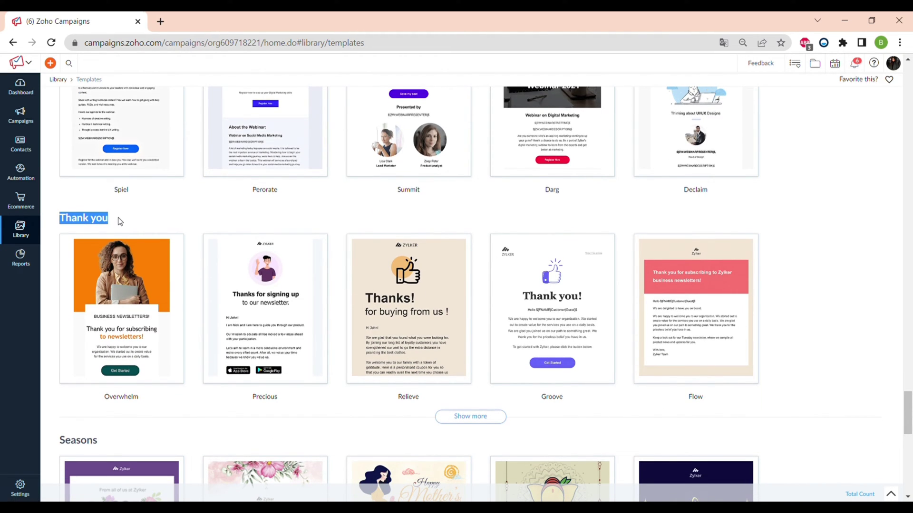
# Expand the Thank you and Seasons categories and scroll through their templates
pyautogui.click(472, 421)
pyautogui.scroll(-4, 329, 313)
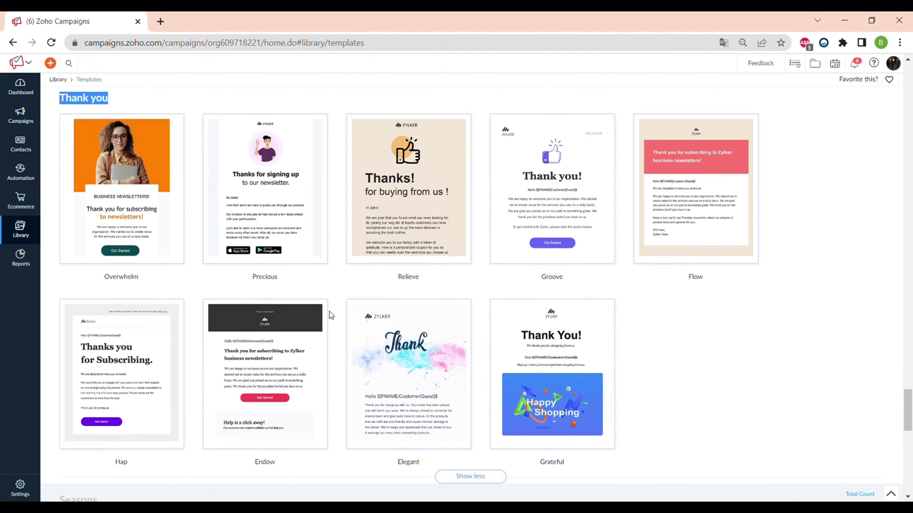
pyautogui.scroll(-5, 331, 315)
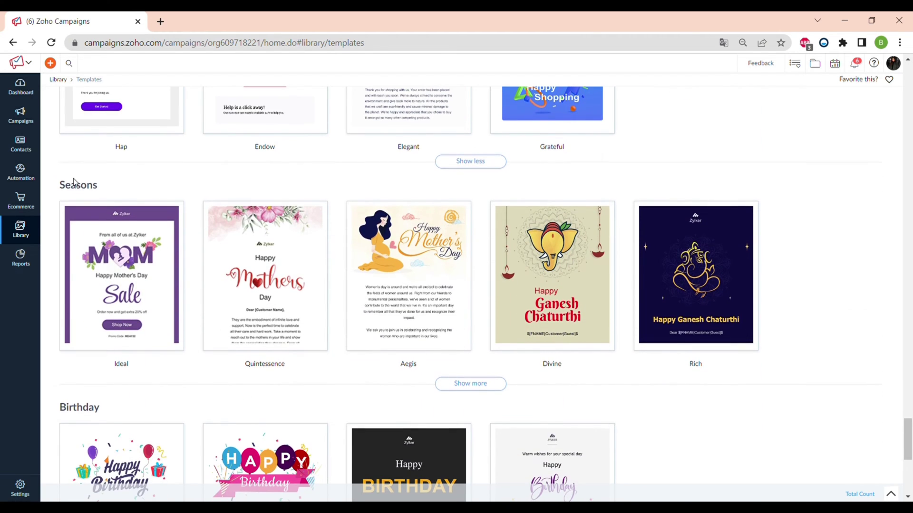
pyautogui.click(470, 384)
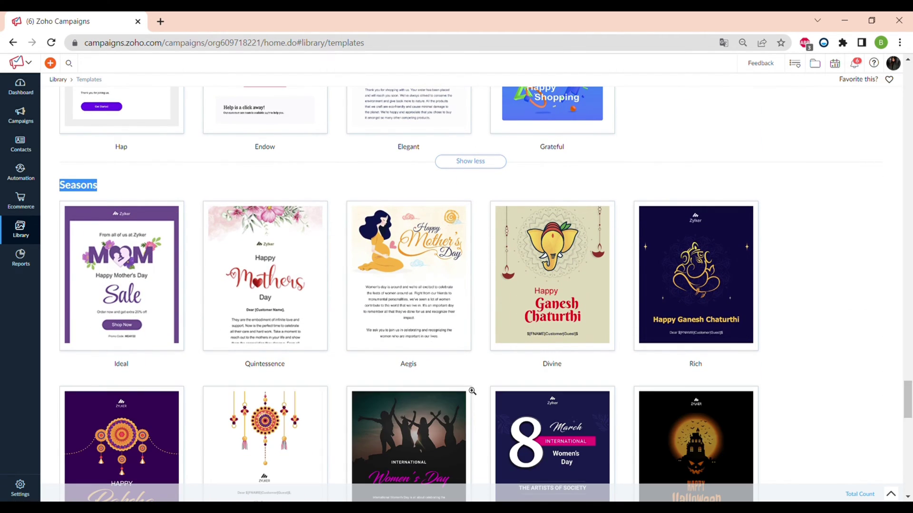
pyautogui.scroll(-2, 387, 314)
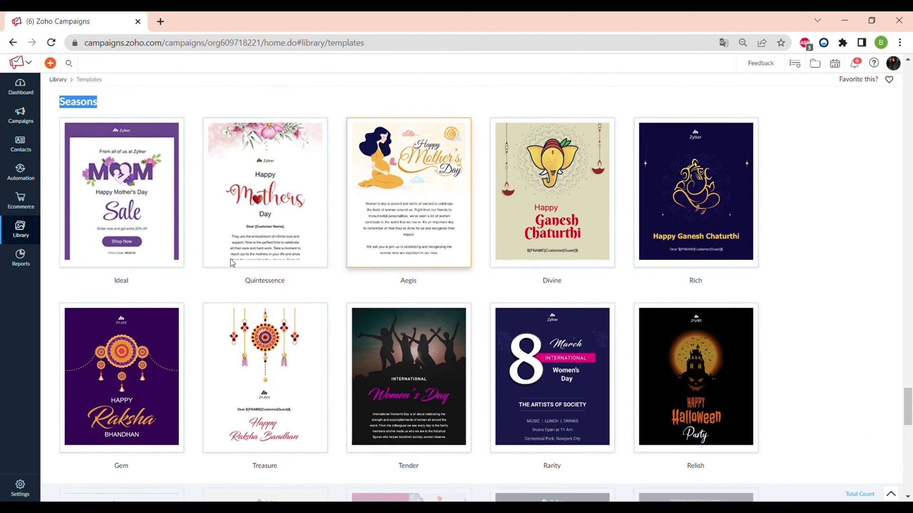
pyautogui.scroll(-3, 381, 314)
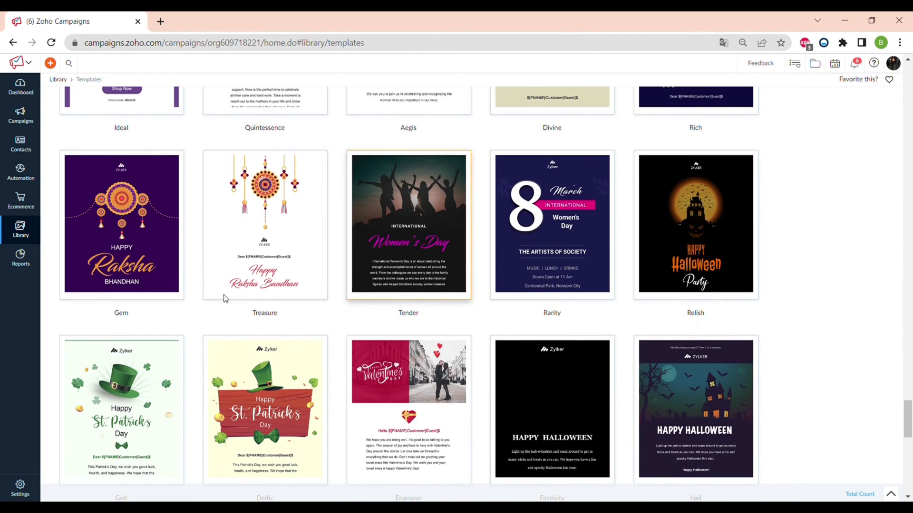
pyautogui.scroll(-4, 345, 388)
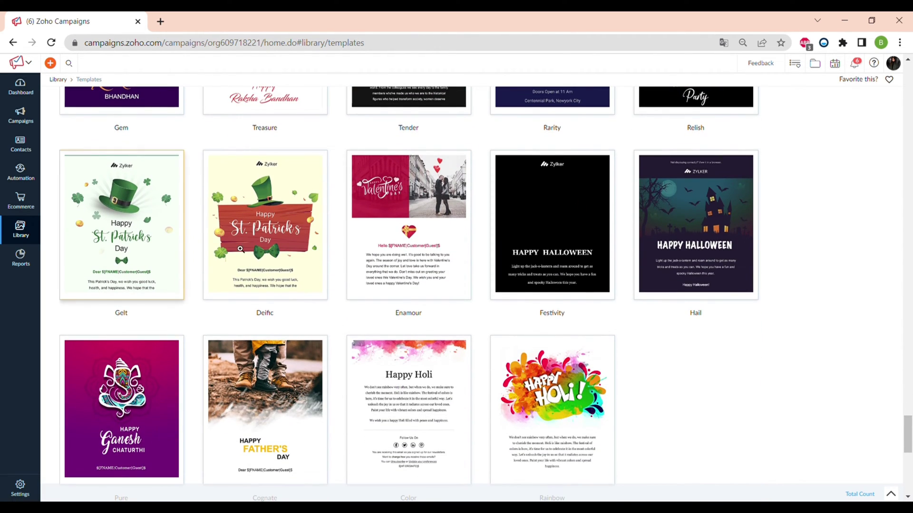
pyautogui.scroll(-6, 277, 314)
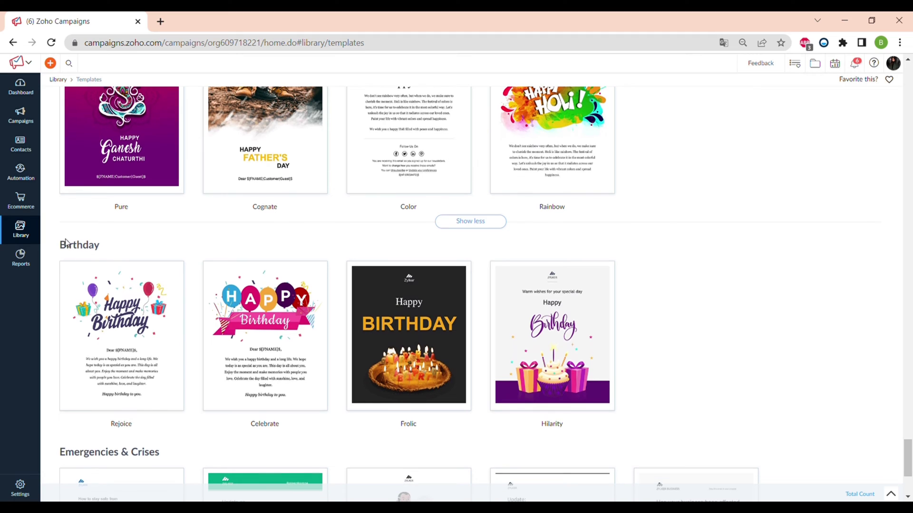
pyautogui.scroll(-4, 275, 249)
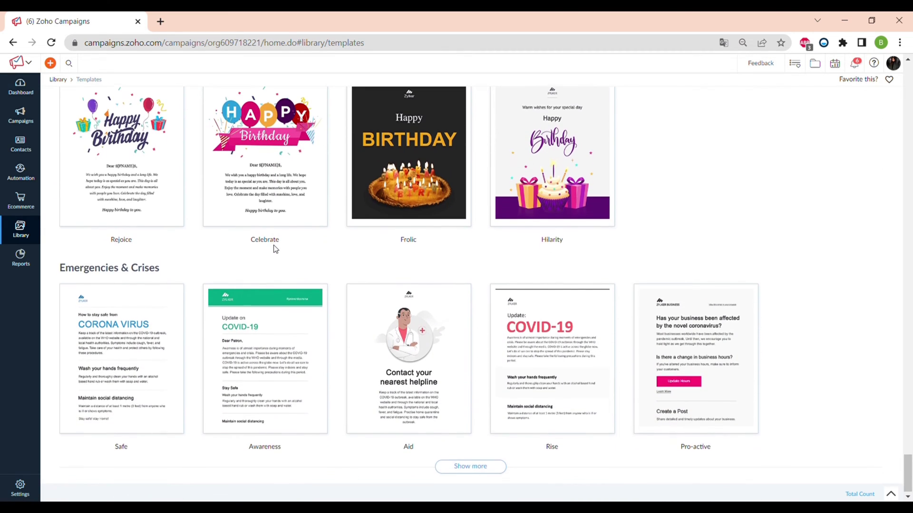
# Scroll back up the gallery toward the Deals & Offers Fall template
pyautogui.moveTo(55, 268); pyautogui.dragTo(194, 271)
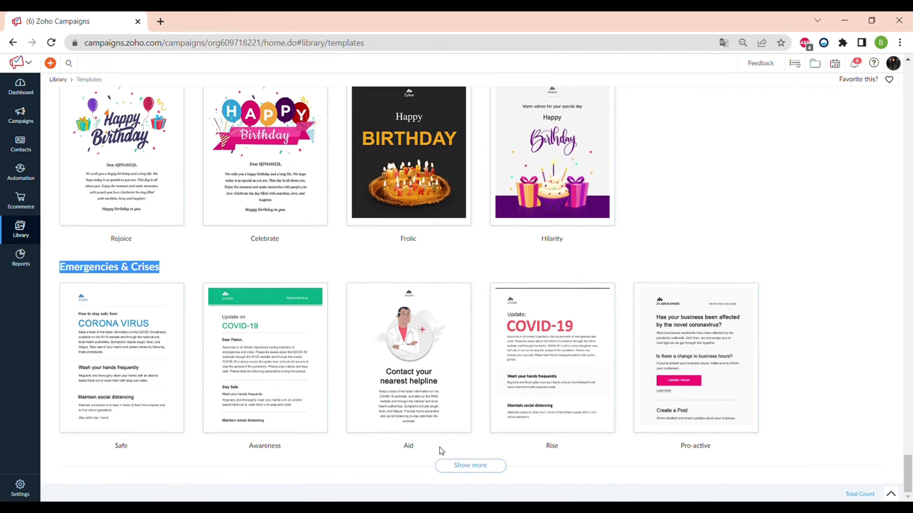
pyautogui.scroll(-4, 381, 241)
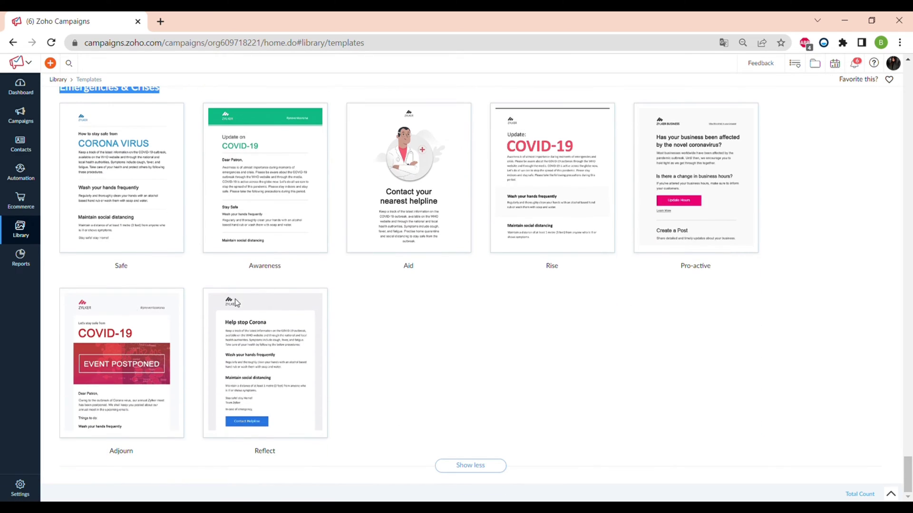
pyautogui.scroll(20, 478, 333)
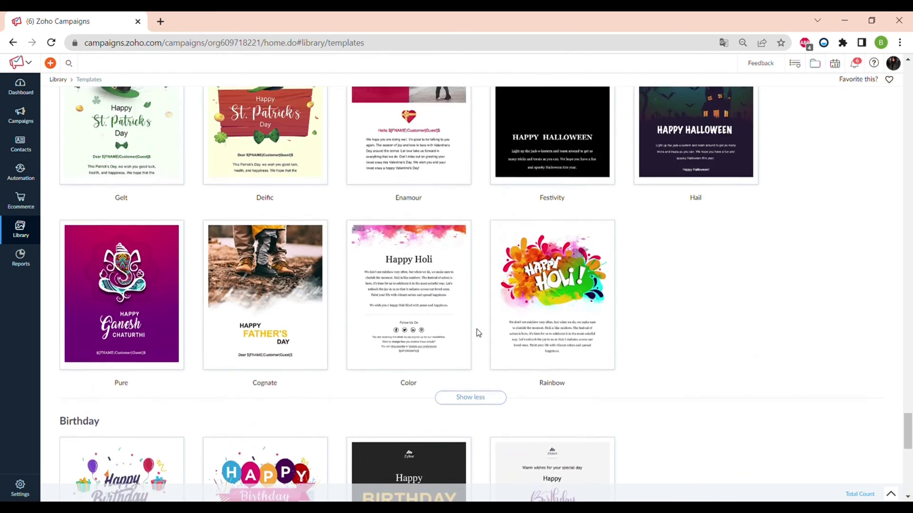
pyautogui.scroll(20, 478, 332)
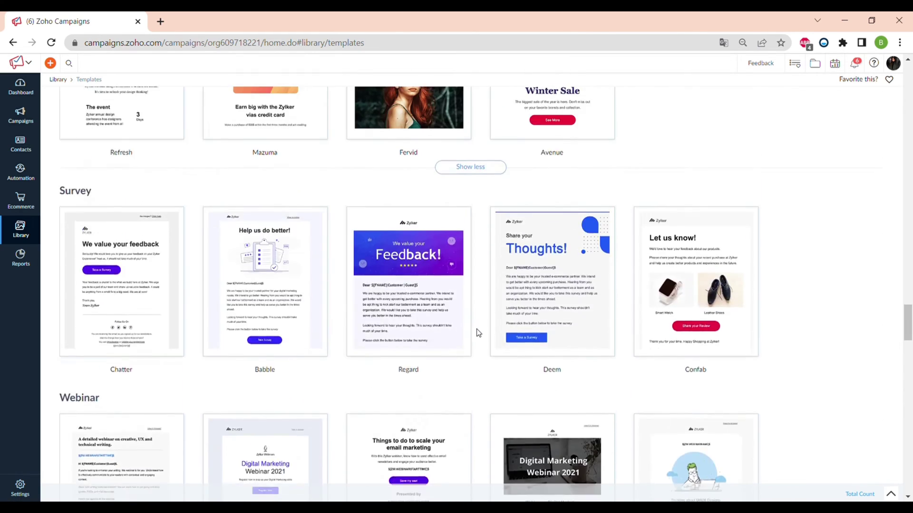
pyautogui.scroll(15, 479, 333)
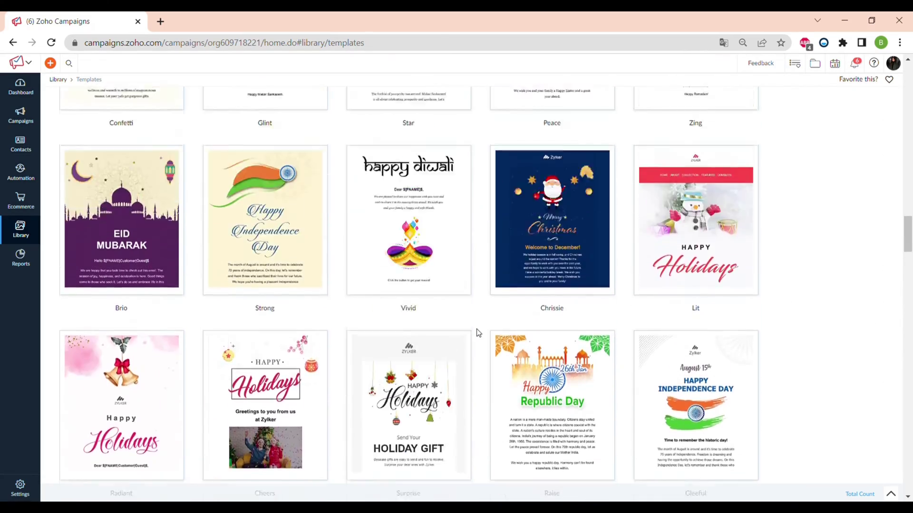
pyautogui.scroll(15, 478, 332)
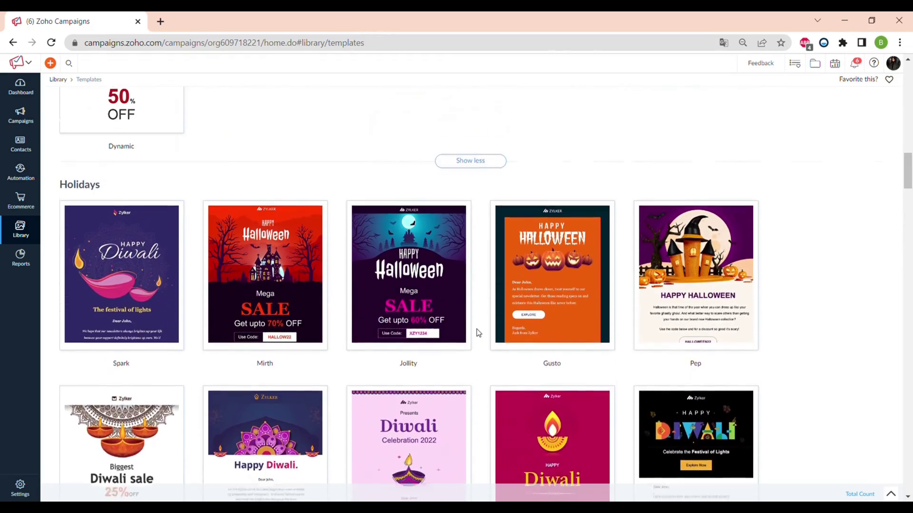
pyautogui.scroll(15, 478, 333)
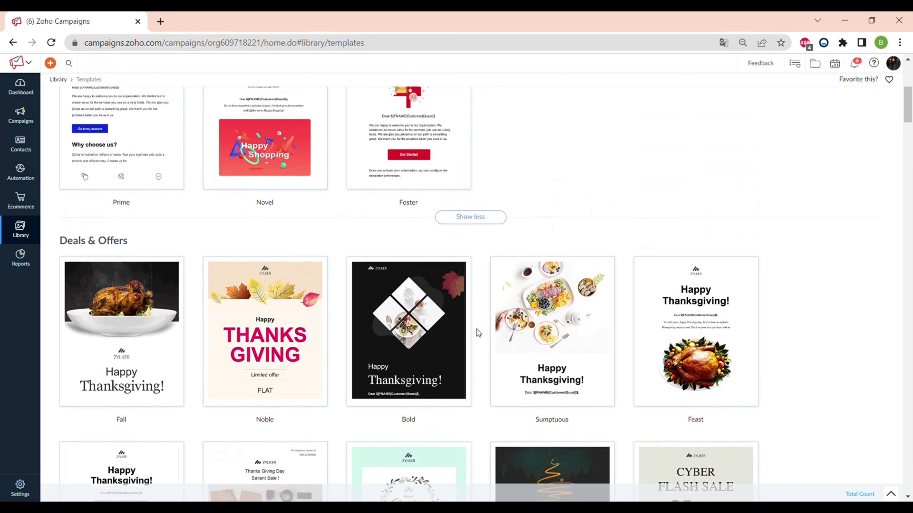
# Preview the Fall Thanksgiving template and save it as a new template named thabksgiving
pyautogui.click(103, 267)
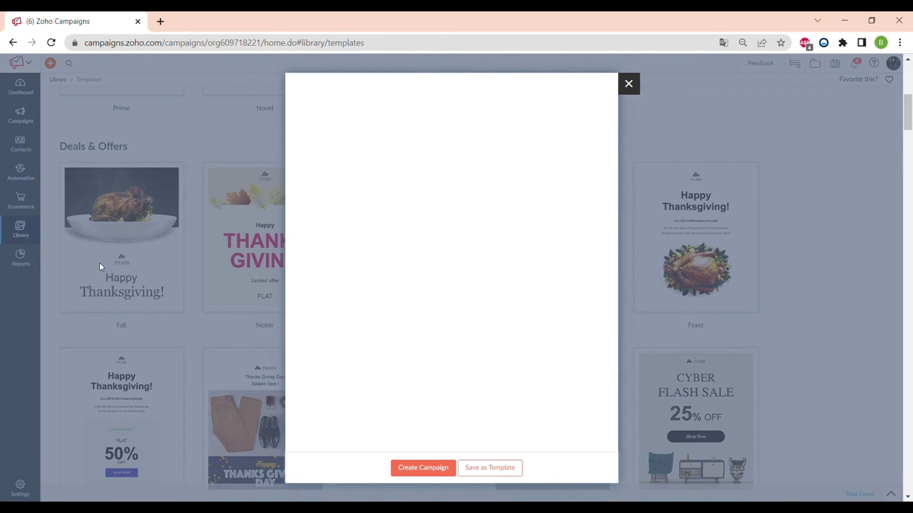
pyautogui.scroll(-4, 460, 339)
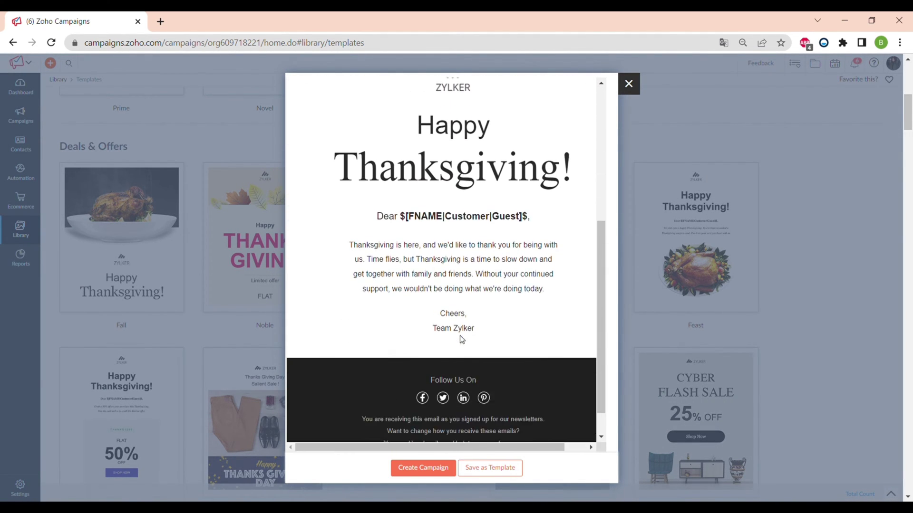
pyautogui.scroll(6, 461, 339)
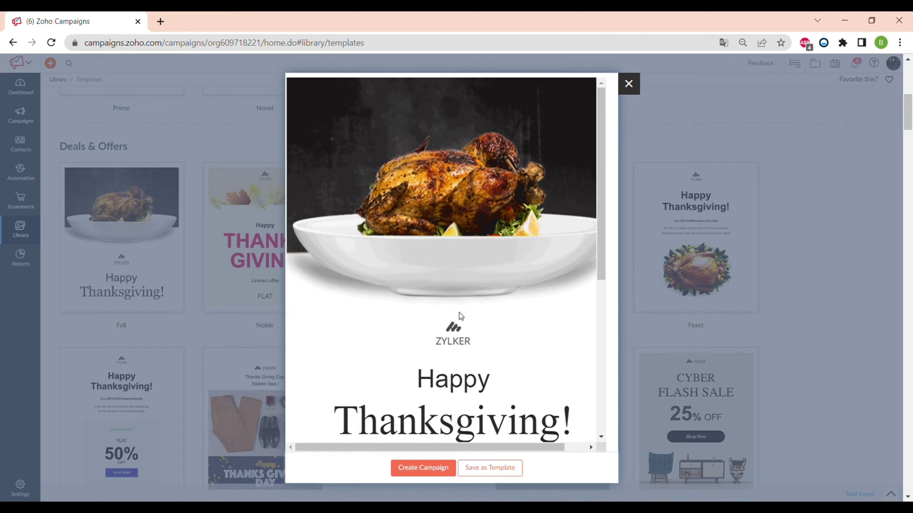
pyautogui.click(494, 469)
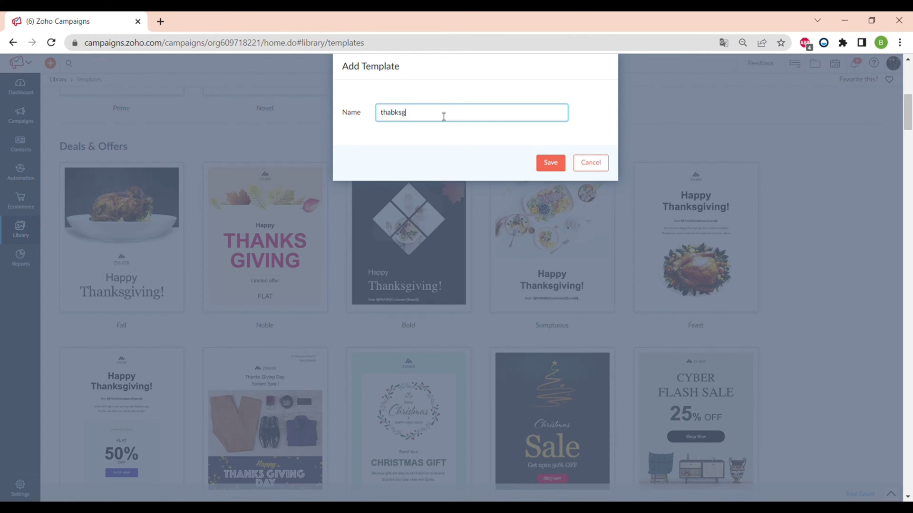
pyautogui.click(555, 166)
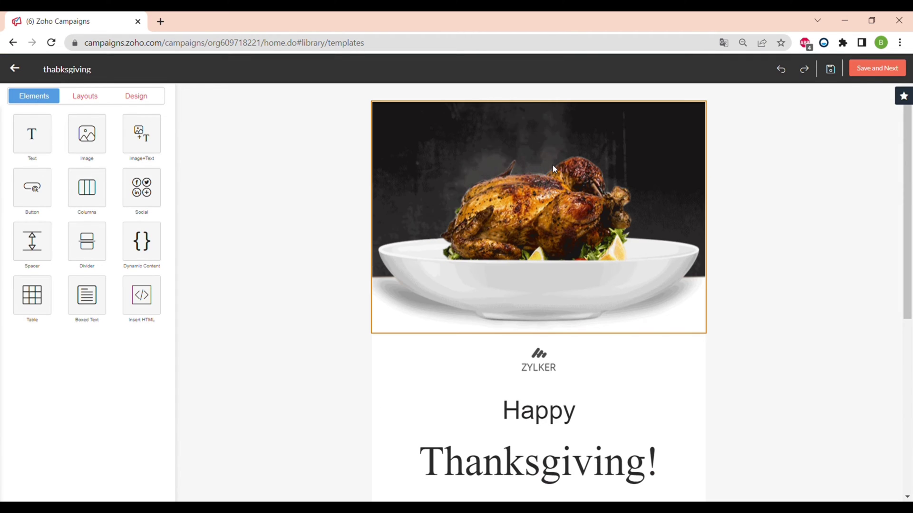
pyautogui.click(520, 217)
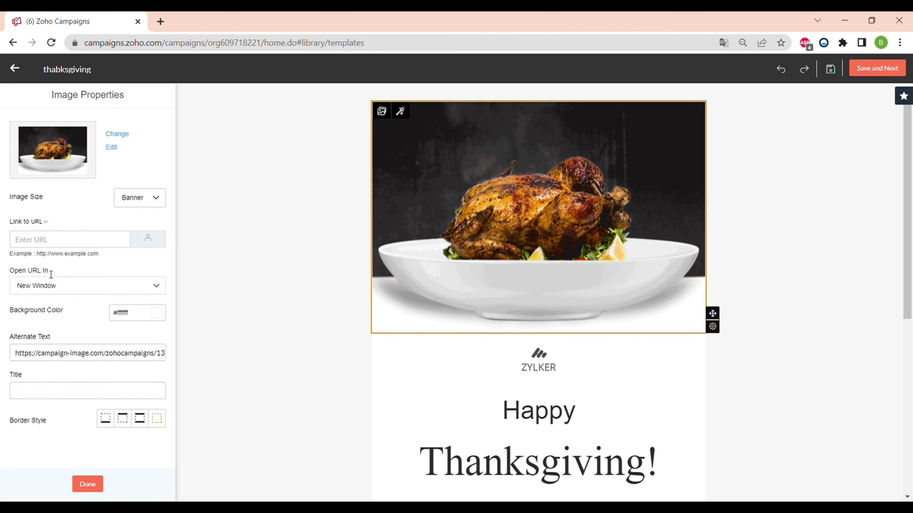
pyautogui.click(157, 314)
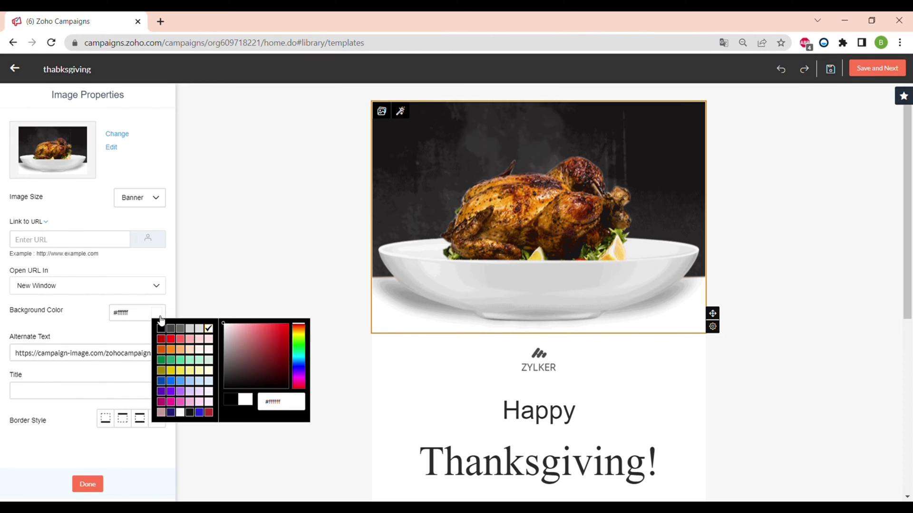
pyautogui.click(192, 329)
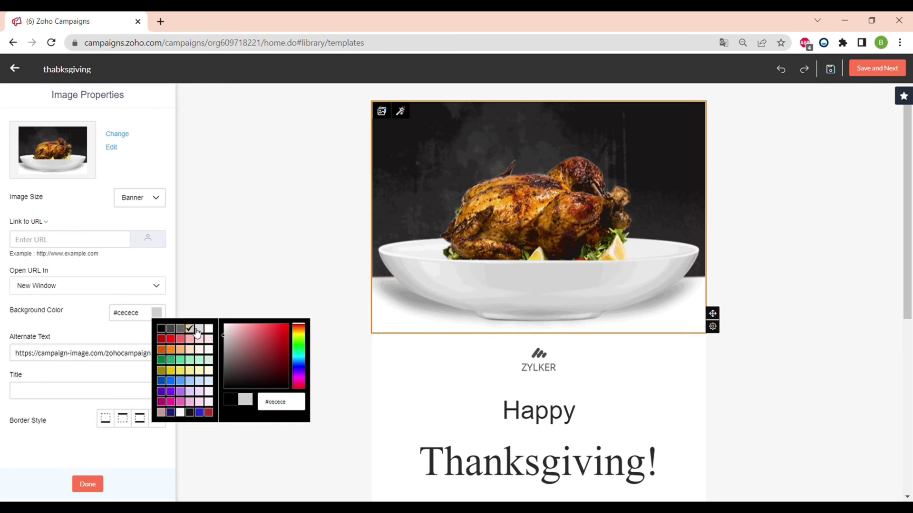
pyautogui.click(209, 329)
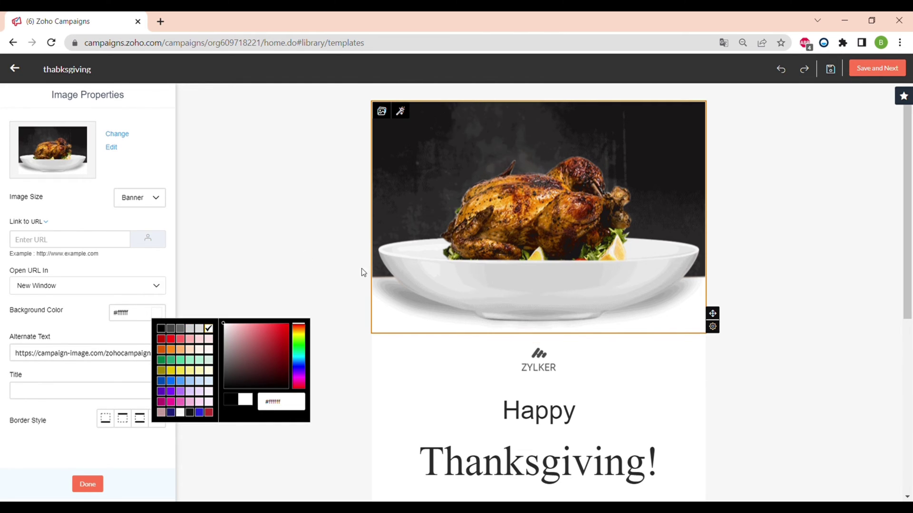
pyautogui.click(318, 222)
pyautogui.scroll(-1, 535, 402)
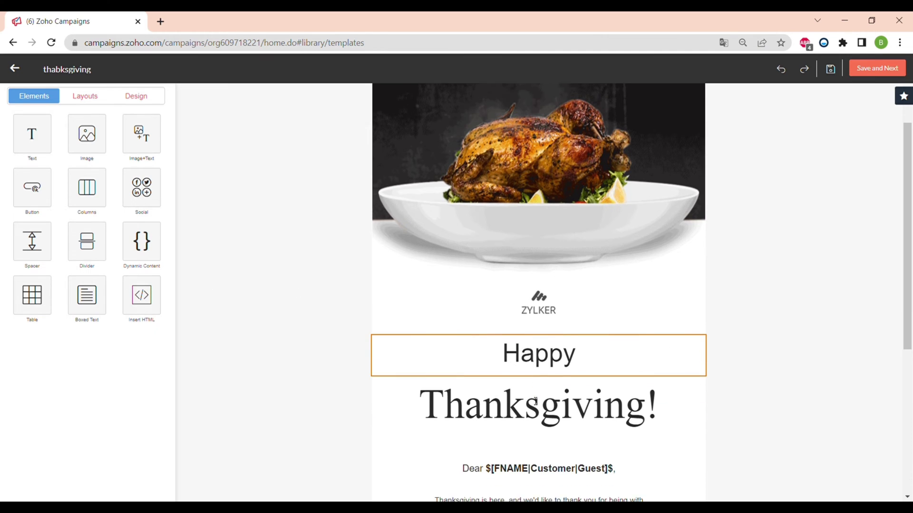
pyautogui.click(542, 297)
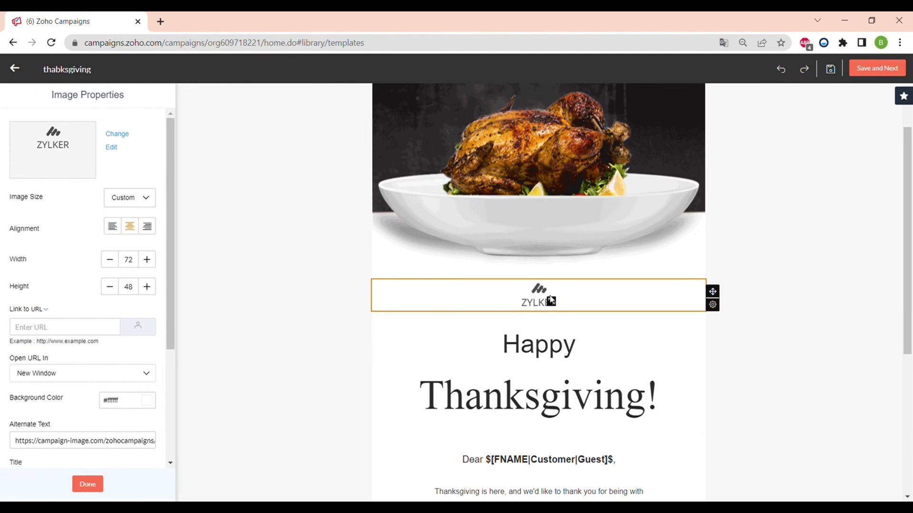
pyautogui.click(369, 407)
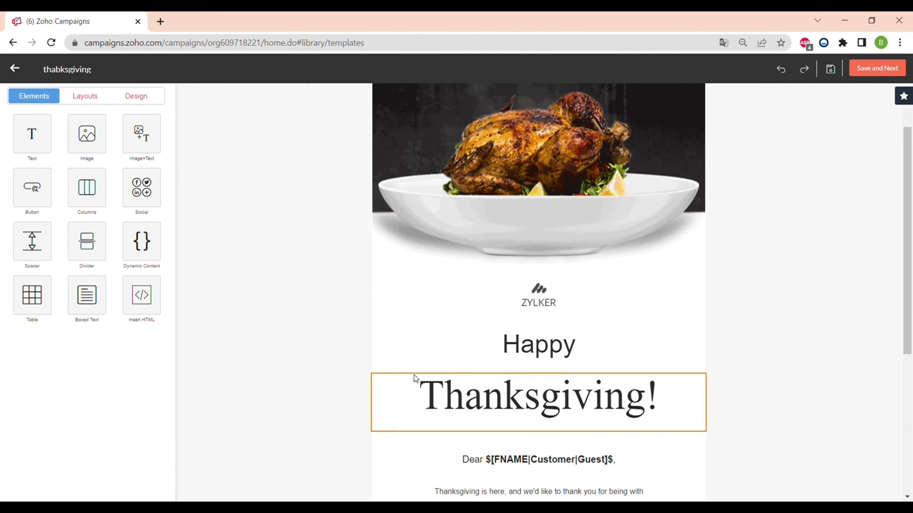
pyautogui.scroll(-5, 415, 378)
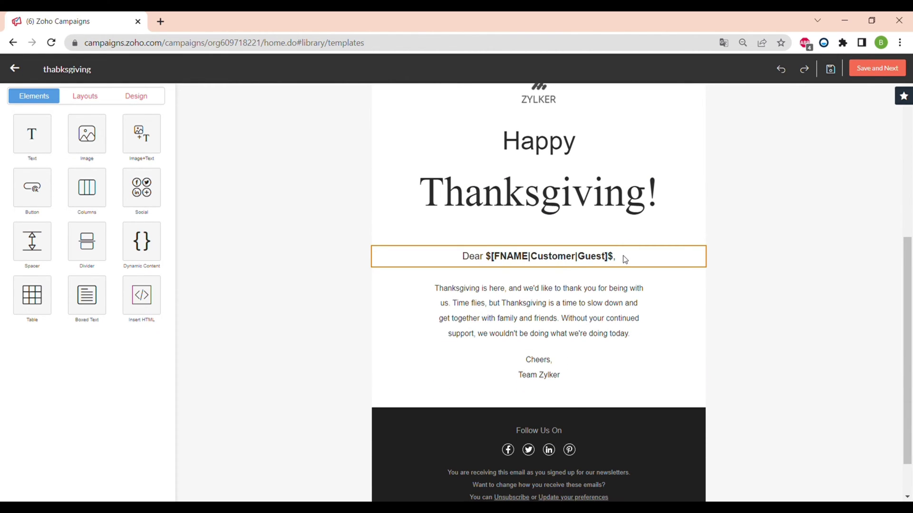
pyautogui.doubleClick(566, 261)
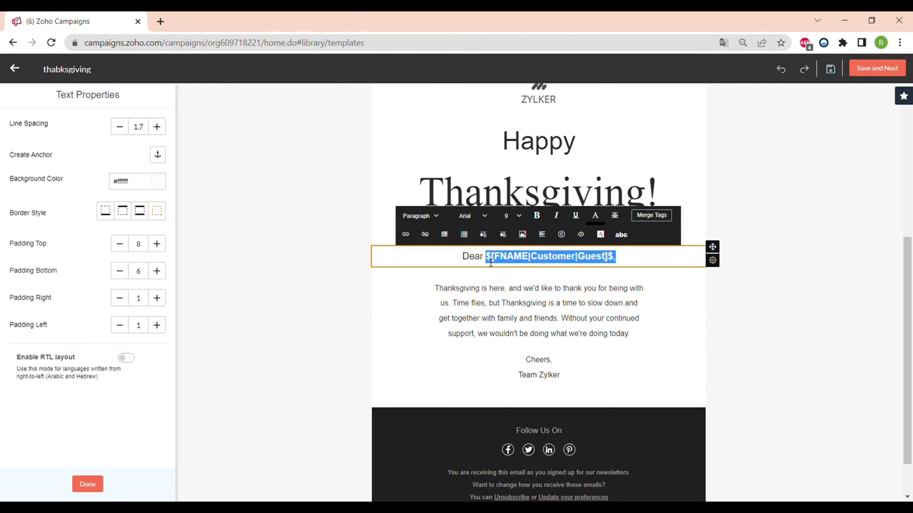
pyautogui.moveTo(491, 263); pyautogui.dragTo(579, 262)
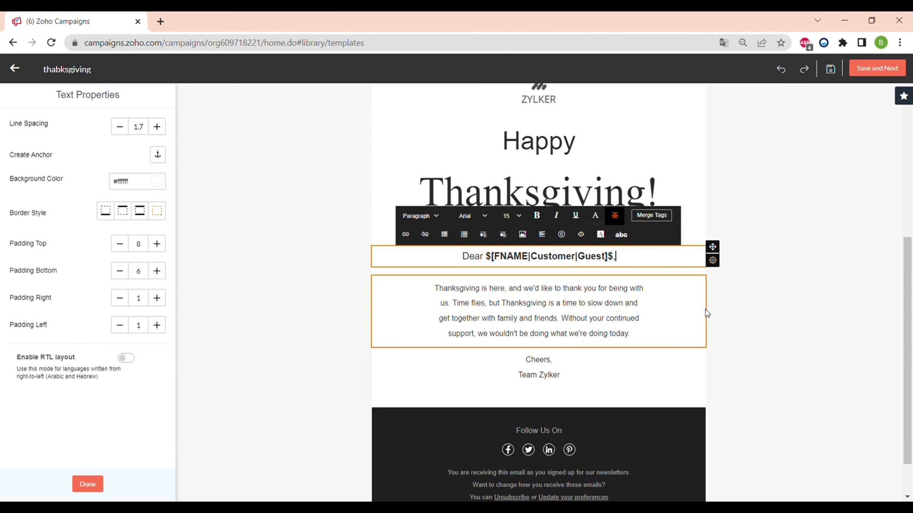
pyautogui.click(545, 305)
pyautogui.click(756, 372)
pyautogui.scroll(-1, 756, 372)
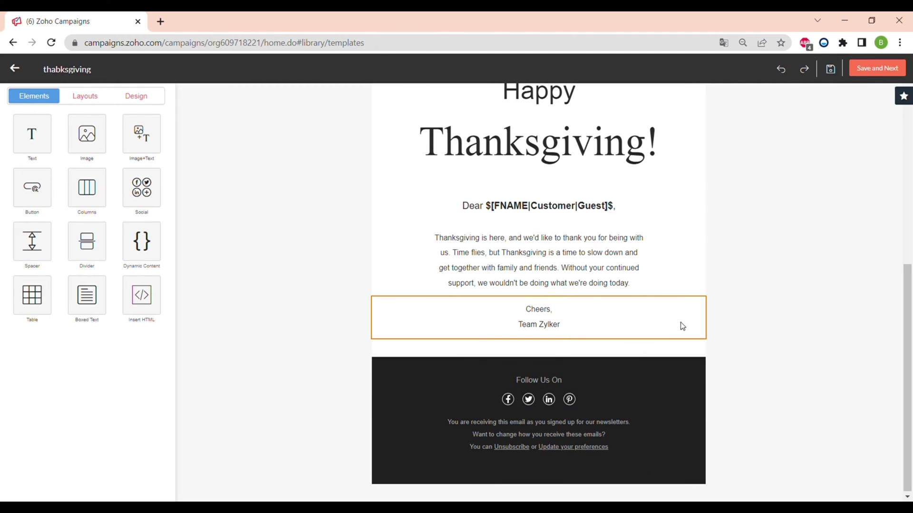
pyautogui.scroll(4, 680, 324)
pyautogui.scroll(-1, 574, 426)
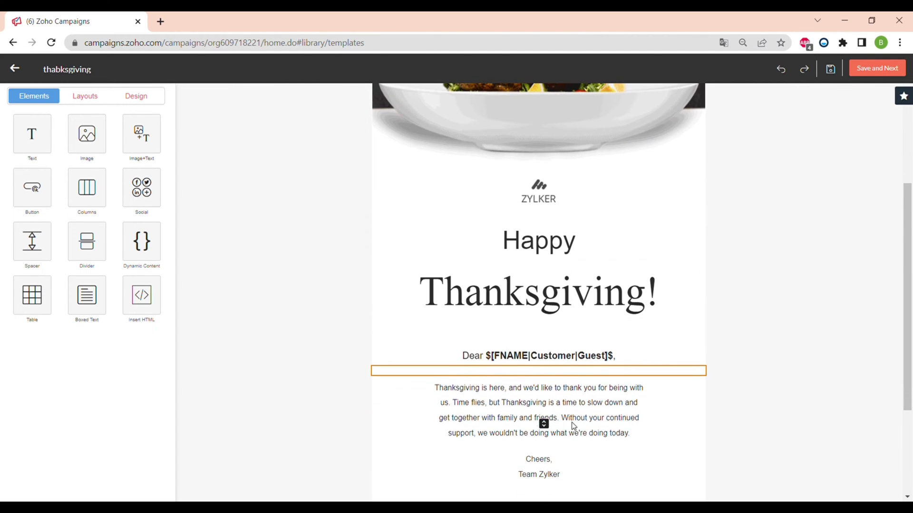
pyautogui.doubleClick(546, 416)
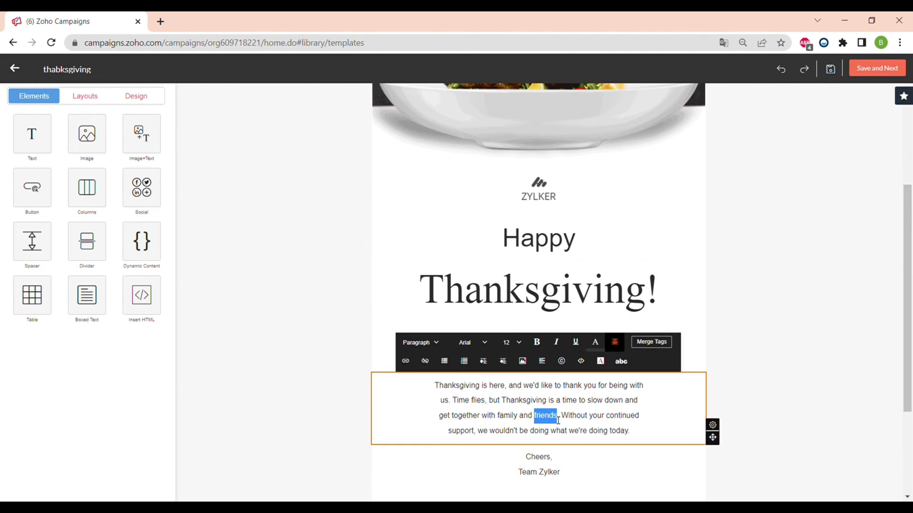
pyautogui.click(746, 393)
pyautogui.scroll(3, 746, 393)
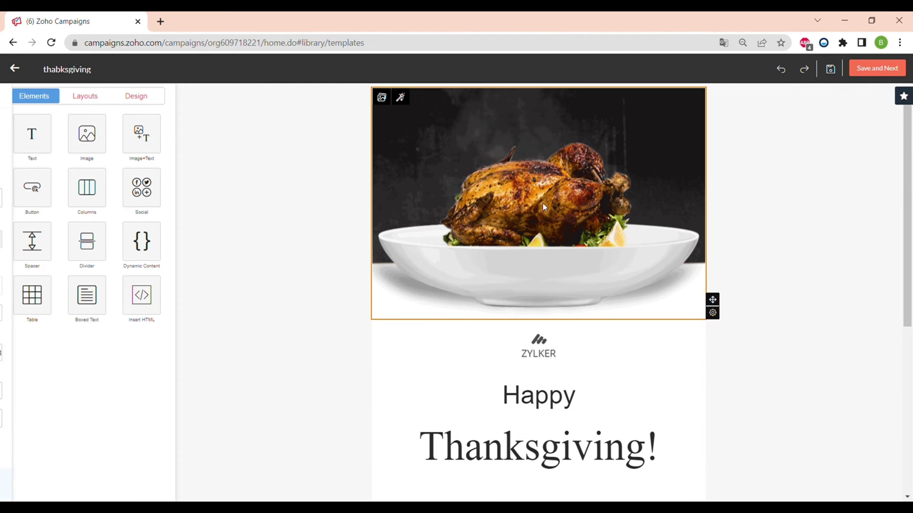
# Keep the turkey banner image unchanged and select the 27px spacer above the footer
pyautogui.click(544, 207)
pyautogui.click(117, 133)
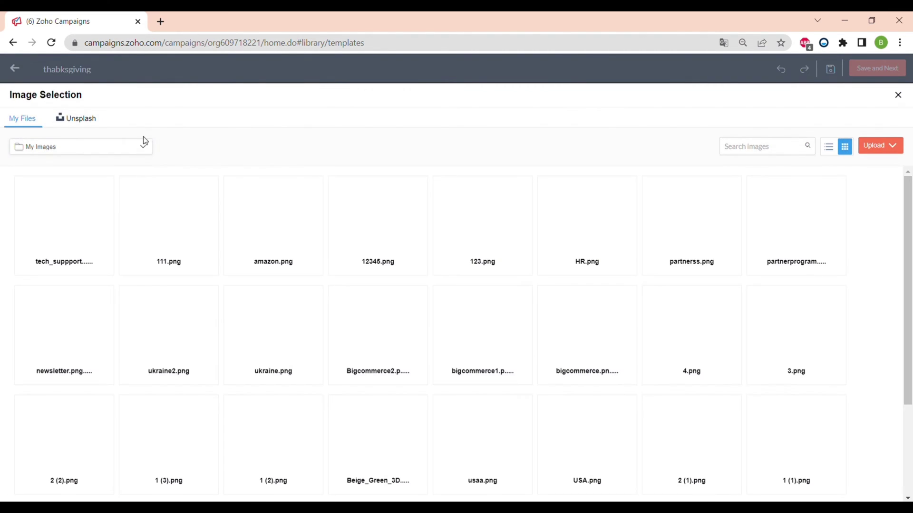
pyautogui.click(898, 95)
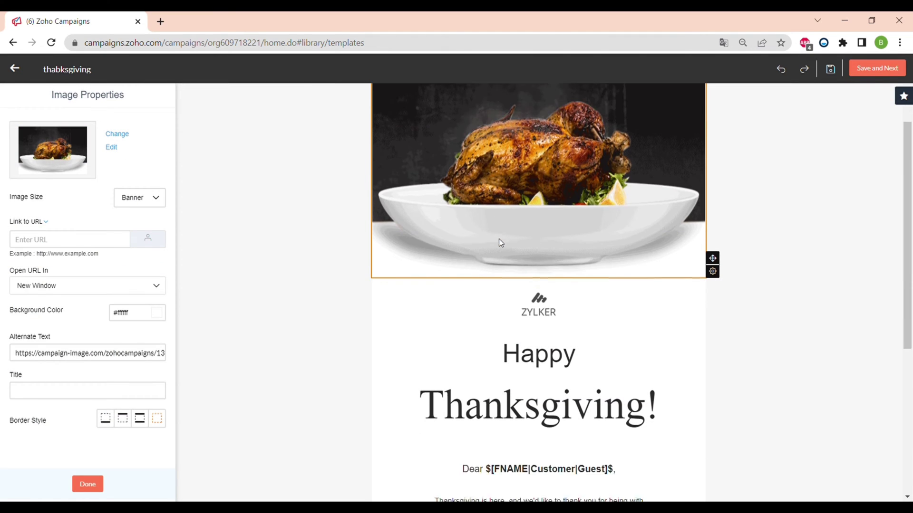
pyautogui.scroll(-1, 539, 250)
pyautogui.scroll(-5, 322, 325)
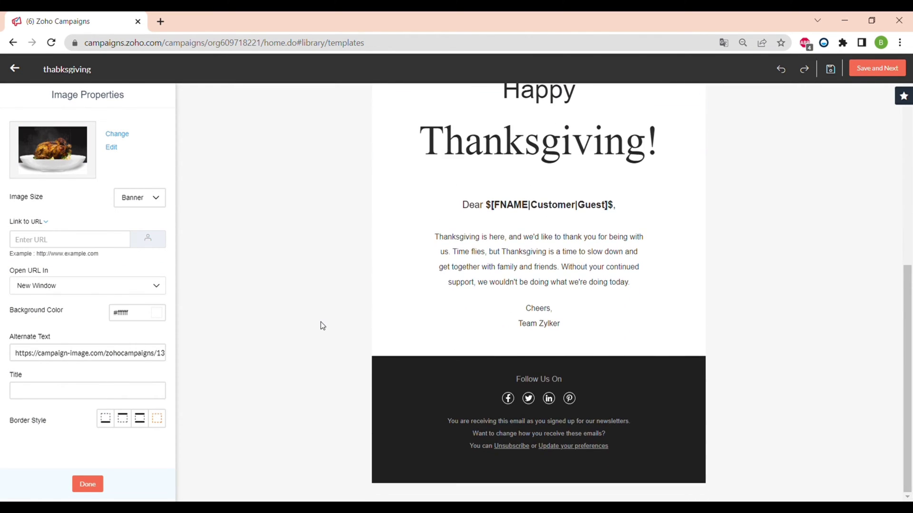
pyautogui.click(410, 369)
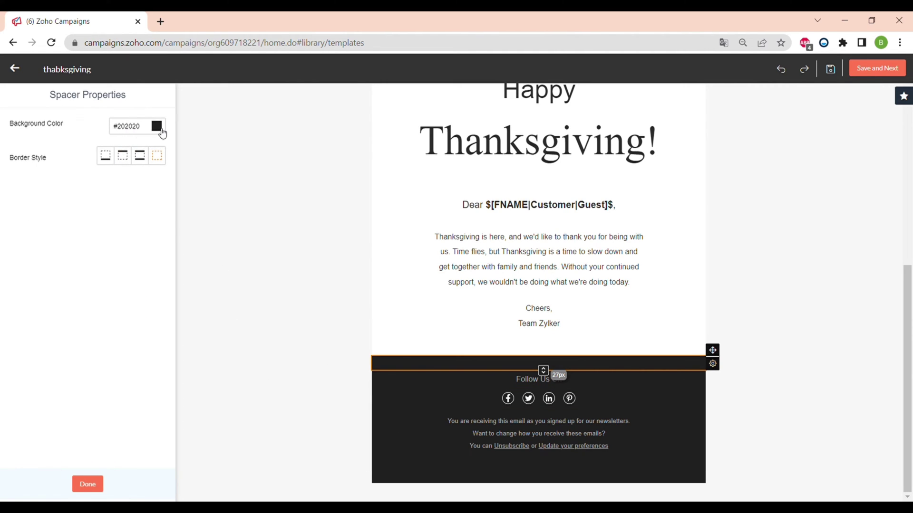
# Give the spacer strip above the footer a blue #2828da background
pyautogui.click(159, 126)
pyautogui.click(200, 227)
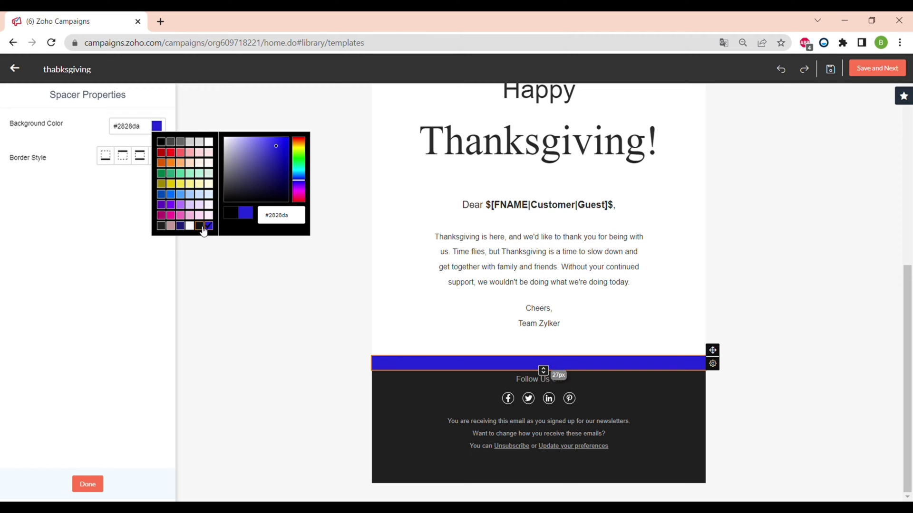
pyautogui.click(419, 400)
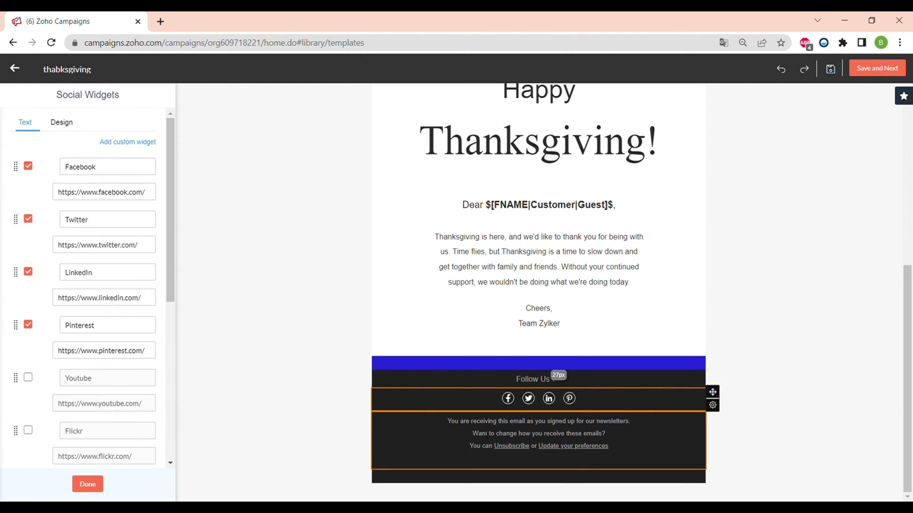
pyautogui.scroll(-6, 35, 336)
pyautogui.scroll(6, 35, 336)
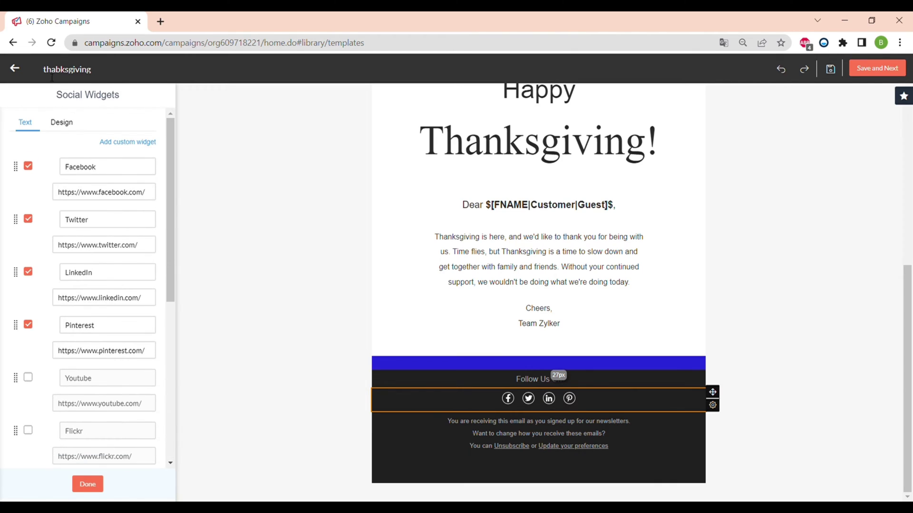
# Set the social icons row's design background to the same #2828da blue
pyautogui.click(62, 123)
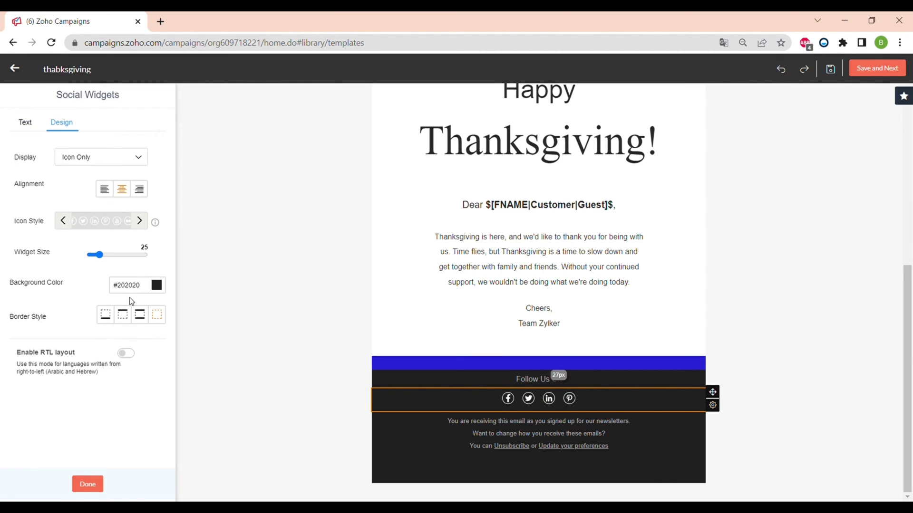
pyautogui.click(157, 287)
pyautogui.click(166, 389)
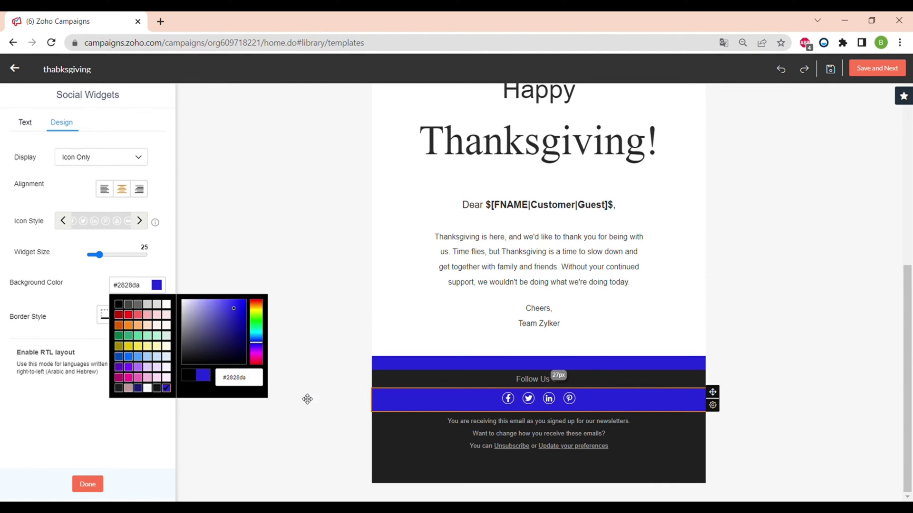
pyautogui.click(391, 381)
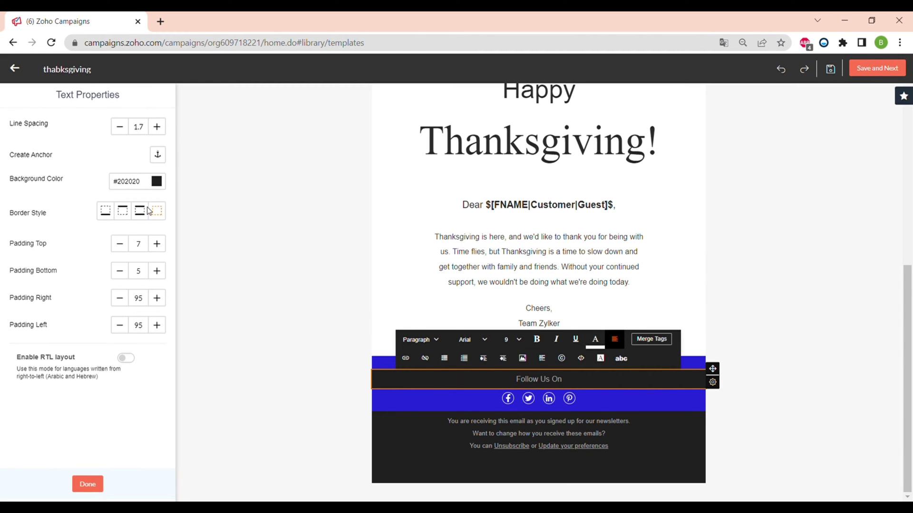
pyautogui.click(157, 183)
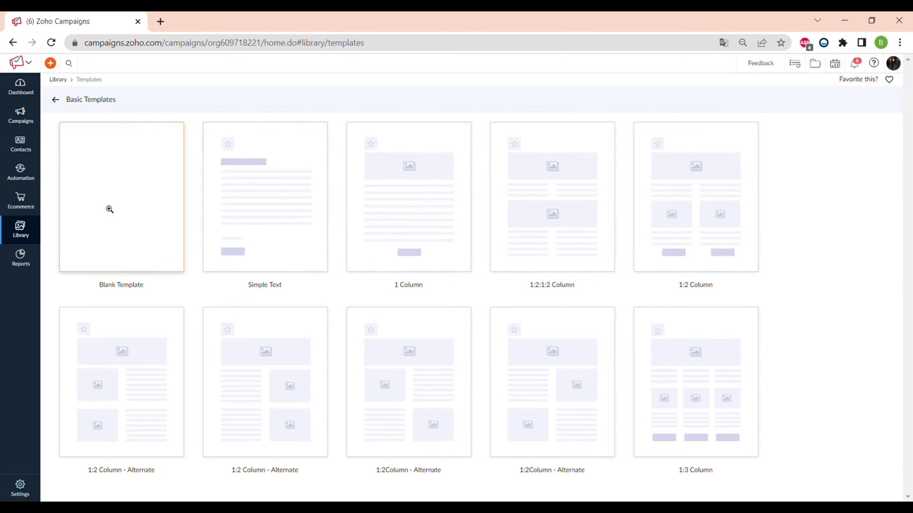
# Preview the Blank Template from the Basic Templates gallery
pyautogui.moveTo(150, 291); pyautogui.dragTo(91, 288)
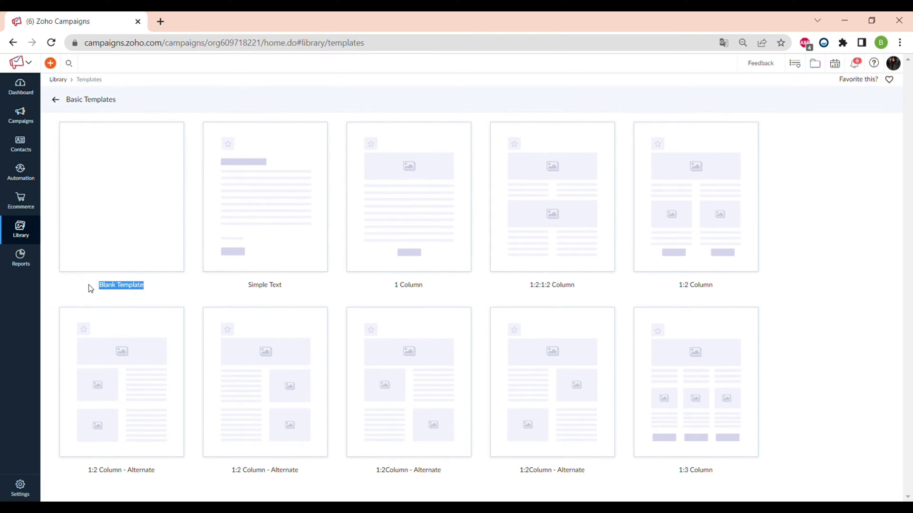
pyautogui.click(826, 246)
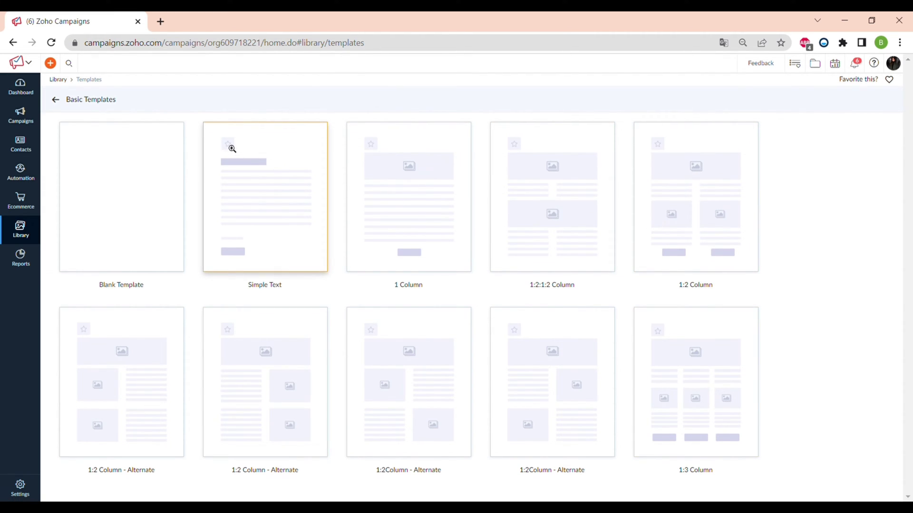
pyautogui.tripleClick(141, 289)
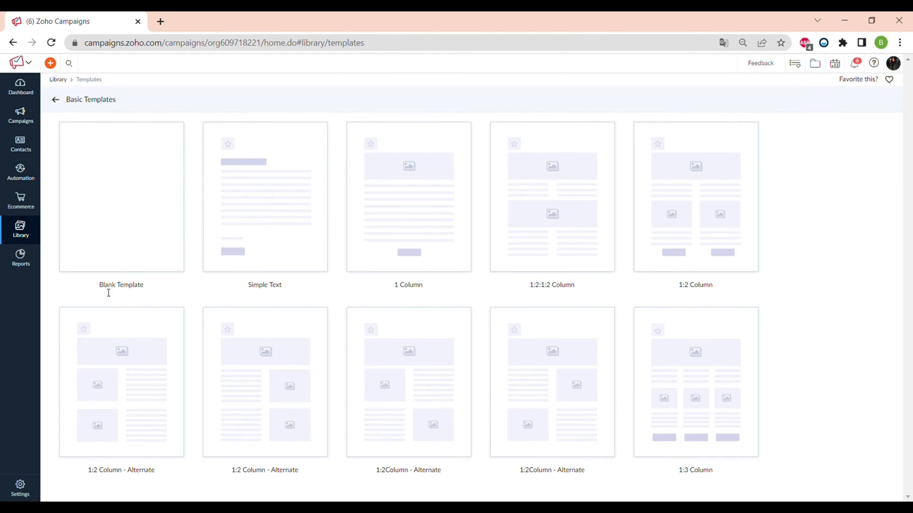
pyautogui.moveTo(99, 286); pyautogui.dragTo(156, 291)
pyautogui.click(99, 194)
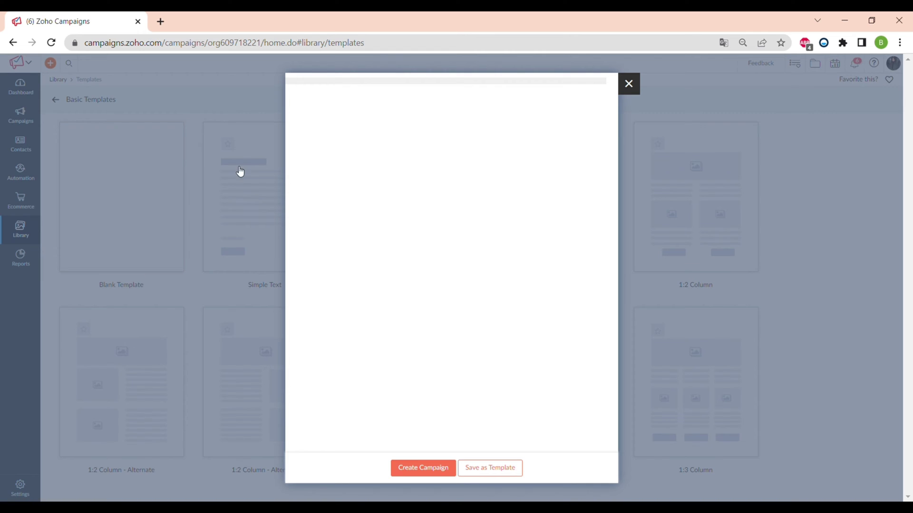
# Save the blank layout as a new template named black_friday_sale
pyautogui.click(492, 465)
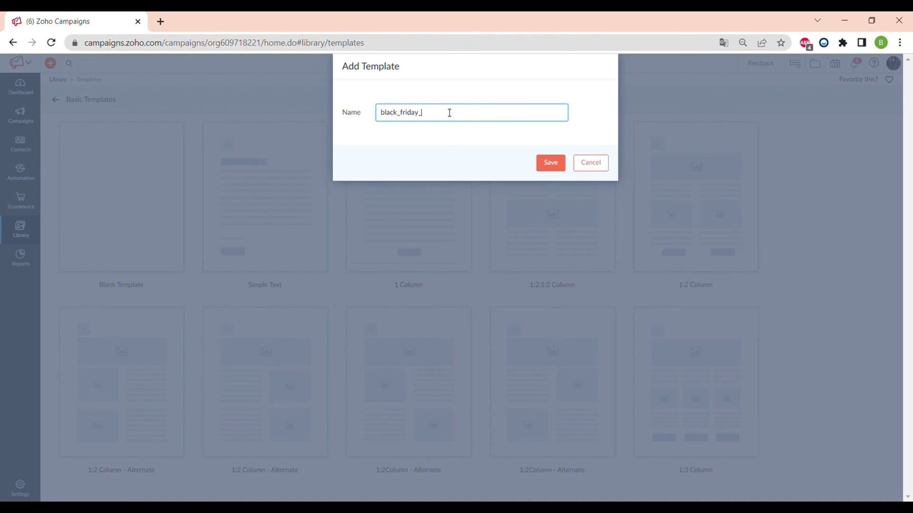
pyautogui.click(548, 166)
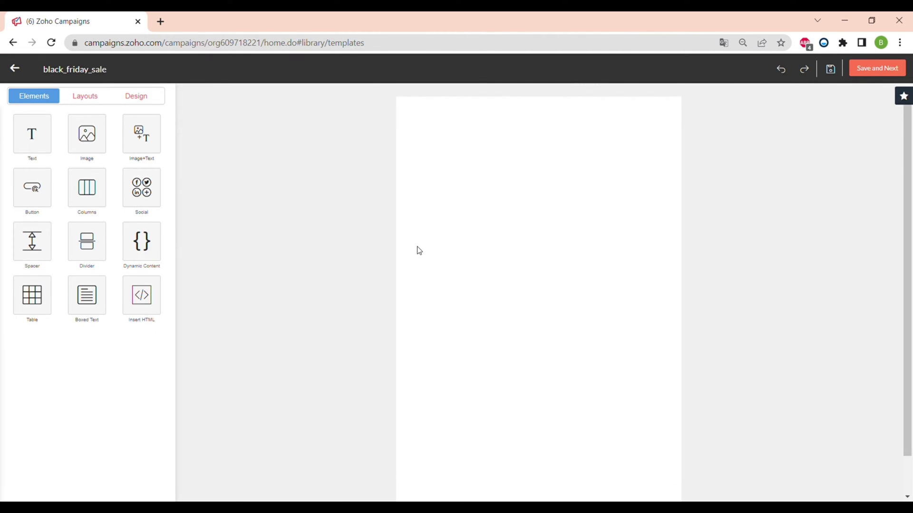
# Try patterned outer backgrounds, including a light-cyan pattern, in the template's Design settings
pyautogui.click(90, 98)
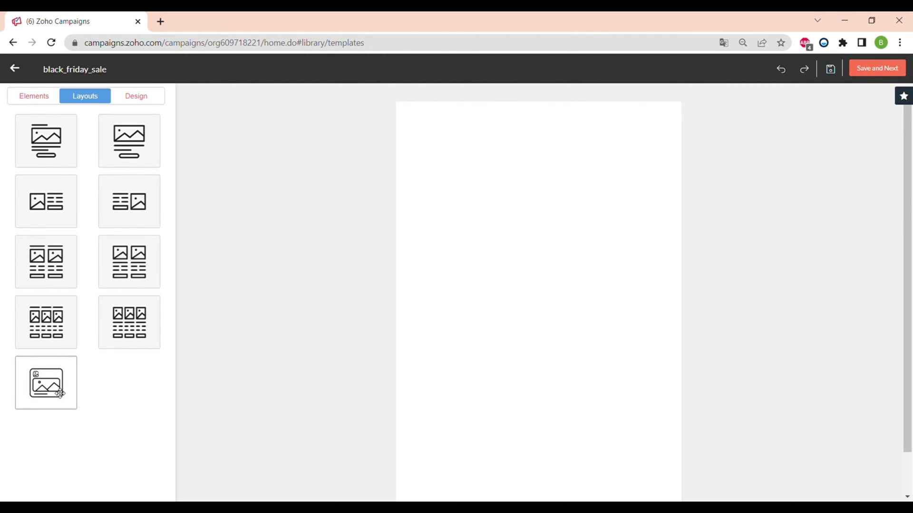
pyautogui.click(141, 91)
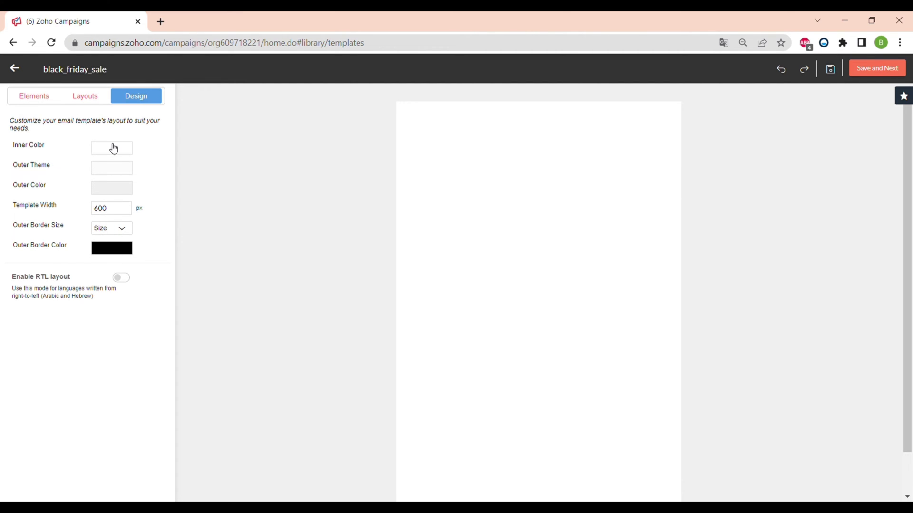
pyautogui.click(109, 170)
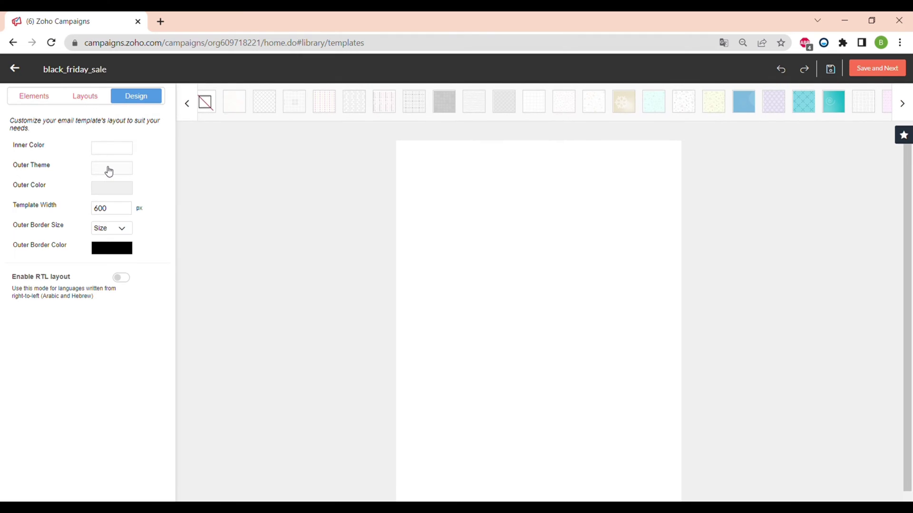
pyautogui.click(354, 103)
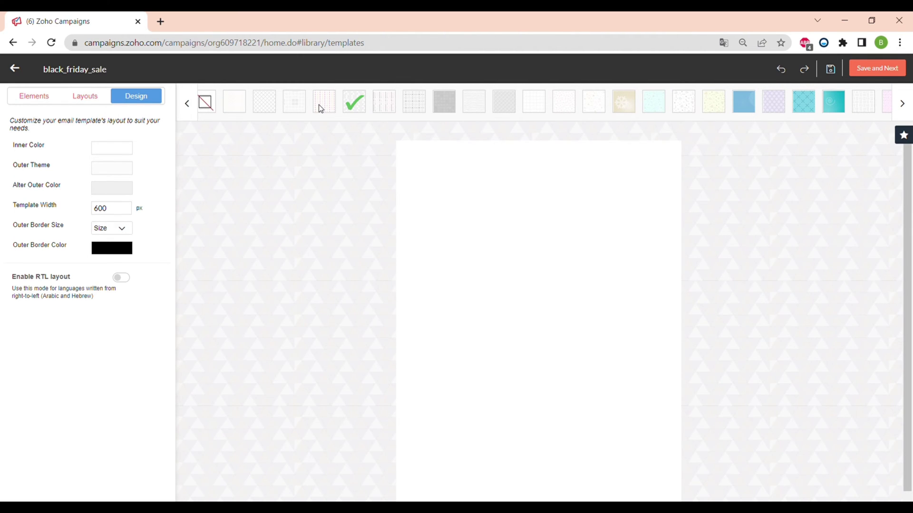
pyautogui.click(649, 107)
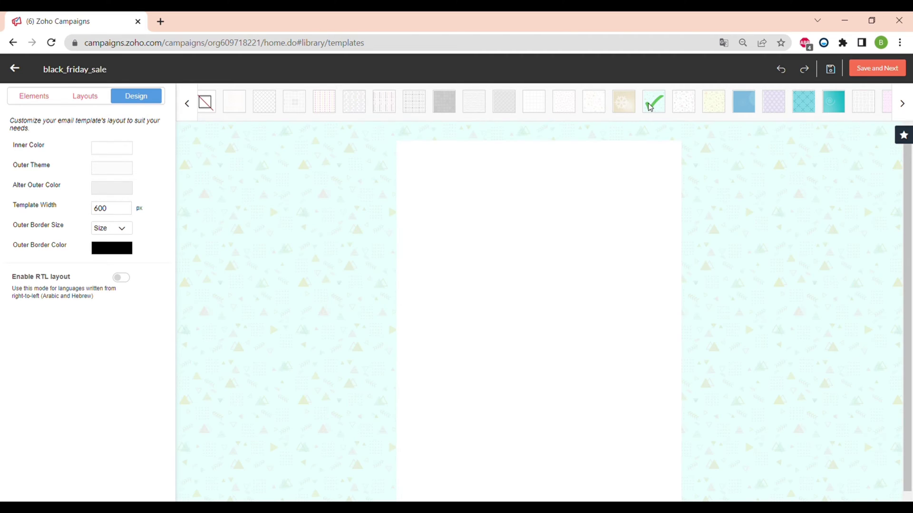
# Try several blue outer colours and settle on a black outer background
pyautogui.click(112, 187)
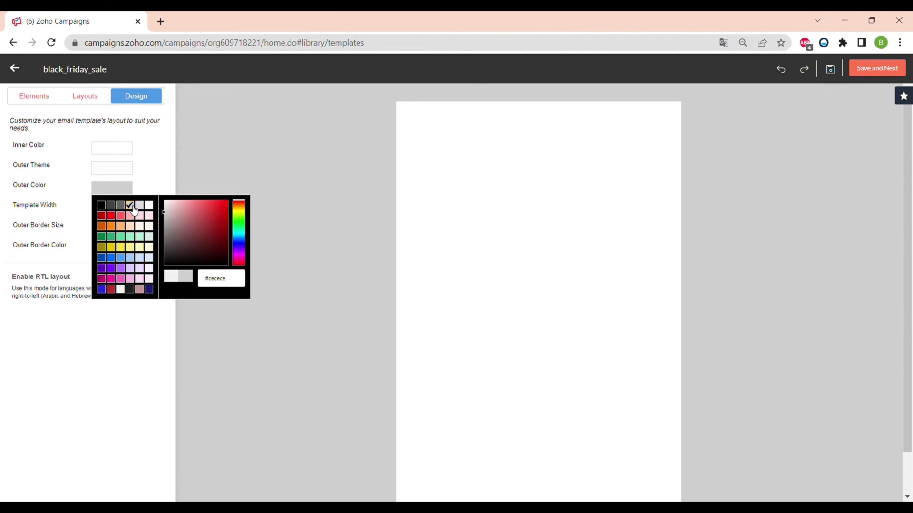
pyautogui.click(149, 290)
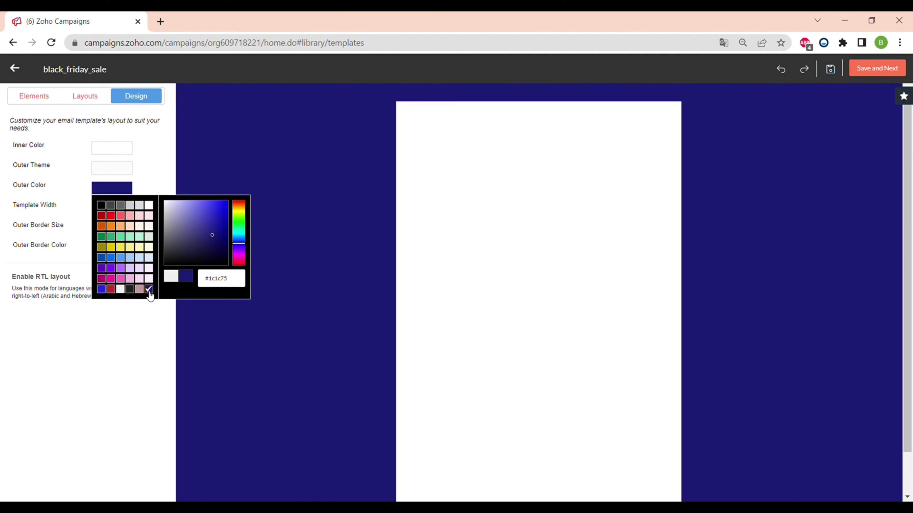
pyautogui.click(102, 289)
pyautogui.click(120, 258)
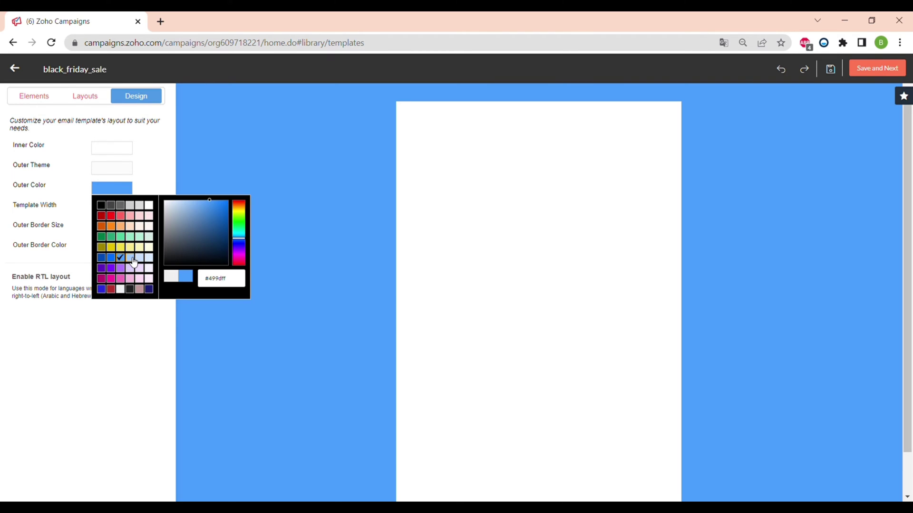
pyautogui.click(130, 258)
pyautogui.click(103, 207)
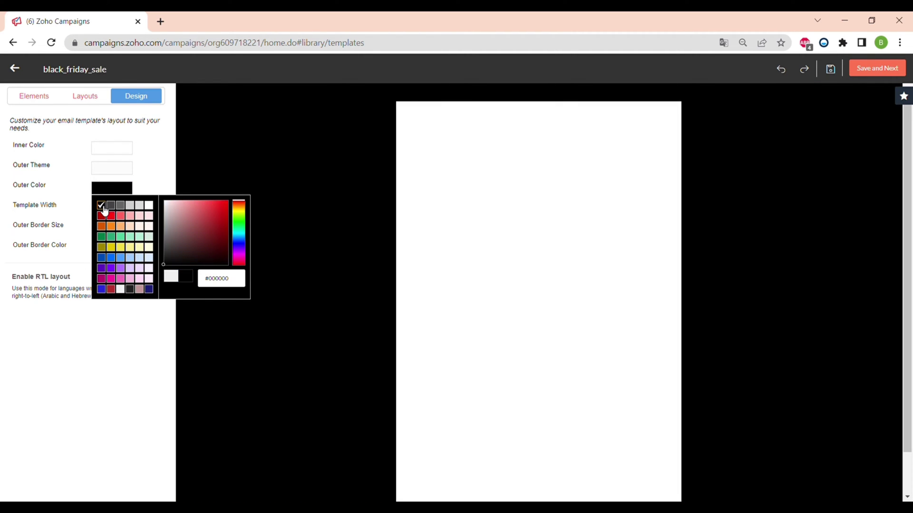
pyautogui.click(280, 116)
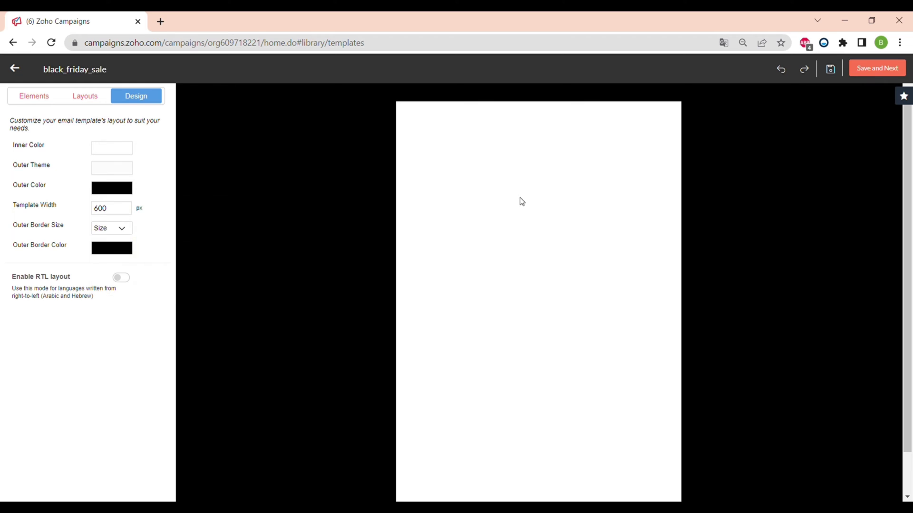
# Give the template a 5px dark red outer border
pyautogui.click(112, 247)
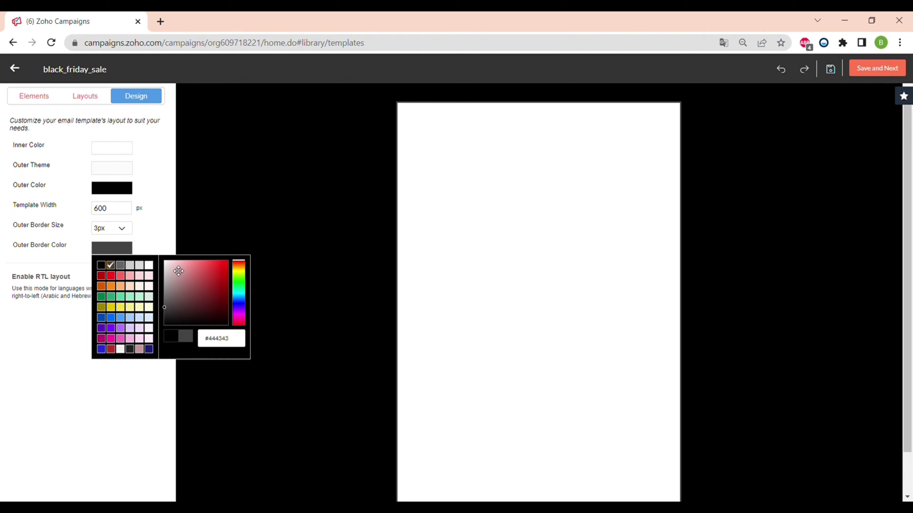
pyautogui.click(102, 277)
pyautogui.click(121, 230)
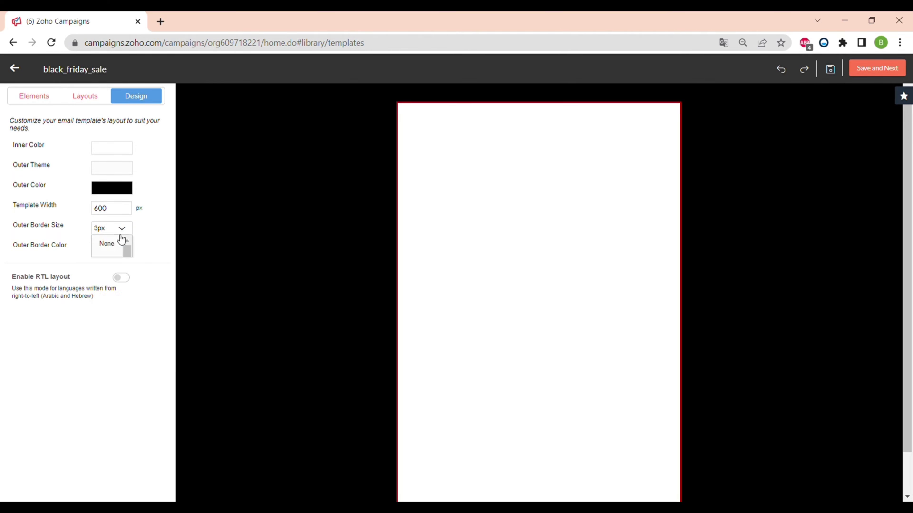
pyautogui.scroll(-1, 128, 304)
pyautogui.click(107, 298)
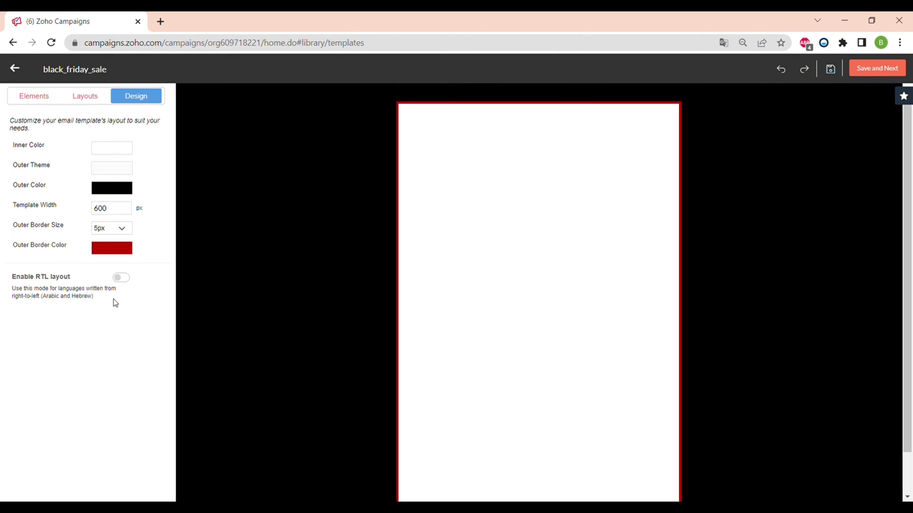
pyautogui.scroll(-1, 526, 311)
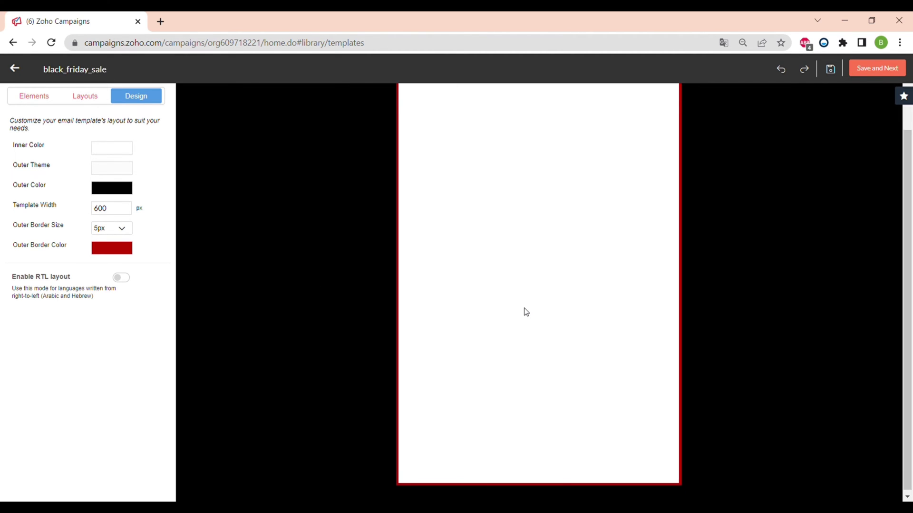
pyautogui.scroll(1, 526, 312)
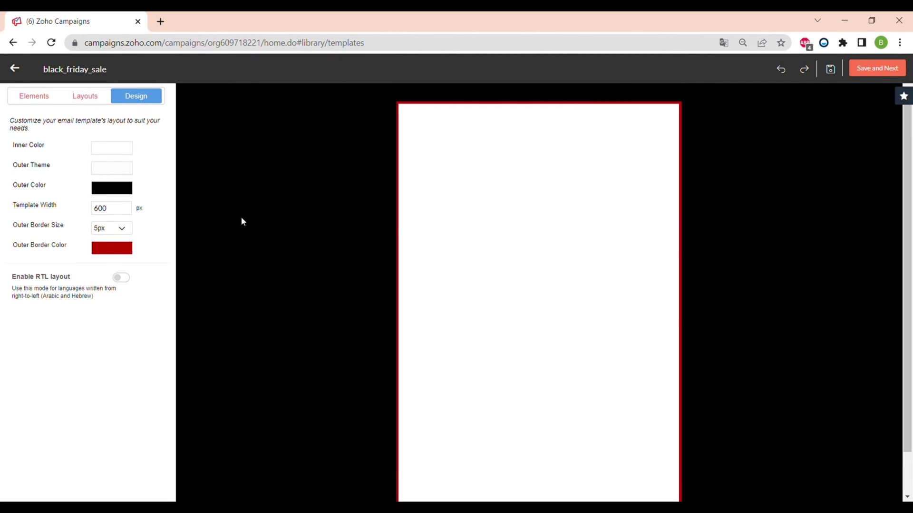
# Remove the outer border and add the heading, image, text and Get Now layout
pyautogui.click(120, 252)
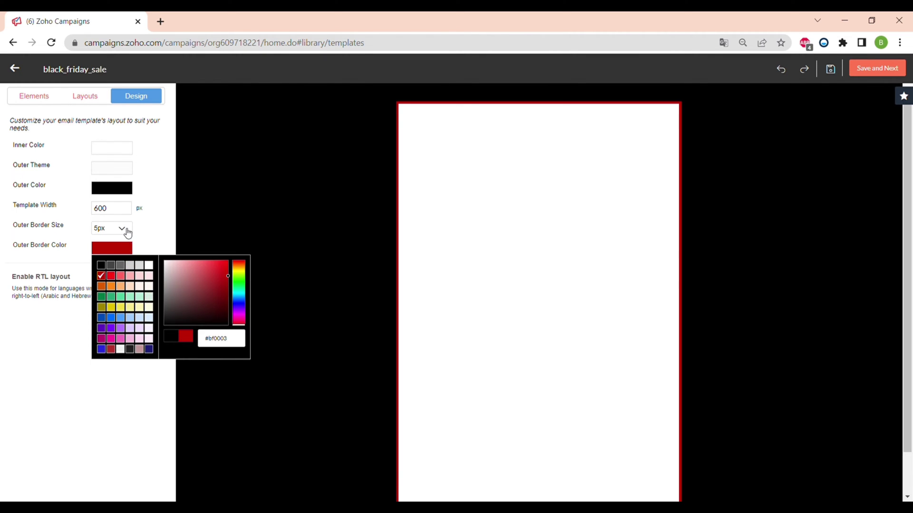
pyautogui.click(127, 233)
pyautogui.click(122, 249)
pyautogui.click(85, 96)
pyautogui.click(48, 143)
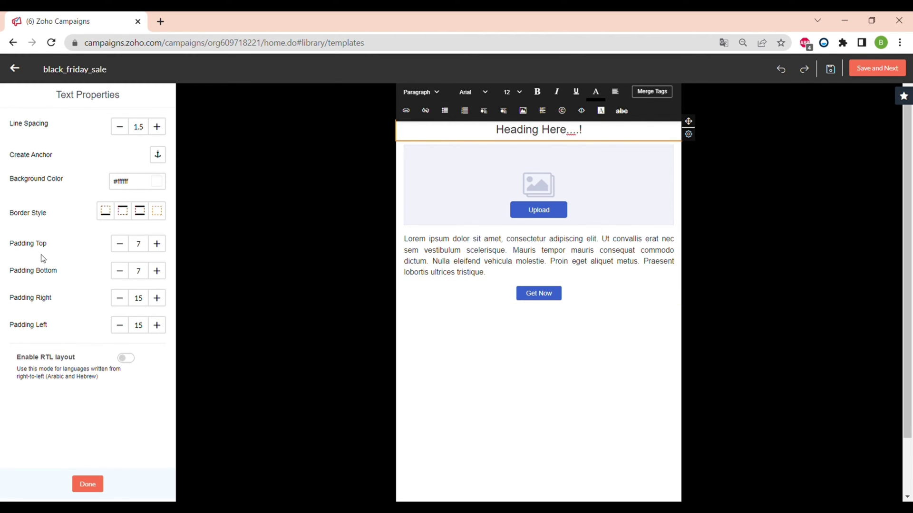
# Drag a second image, heading, text and Get Now layout below the existing block
pyautogui.click(278, 207)
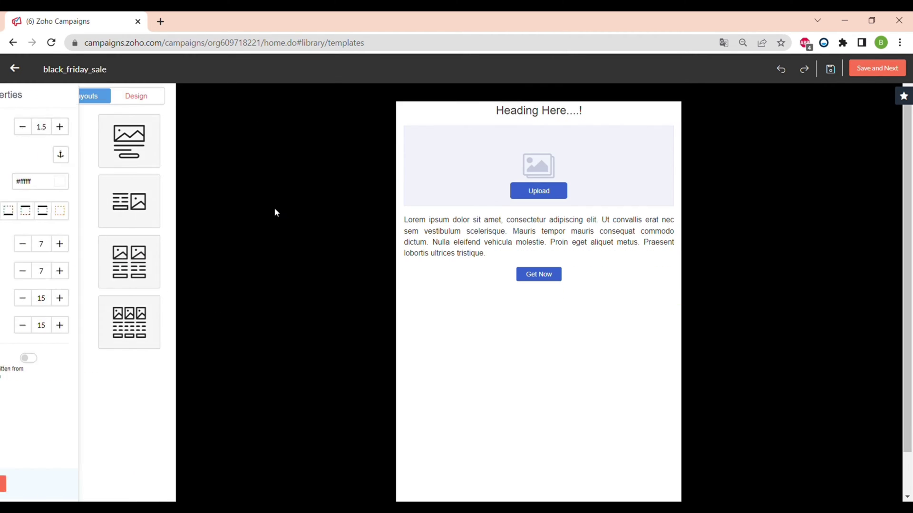
pyautogui.moveTo(152, 159); pyautogui.dragTo(532, 304)
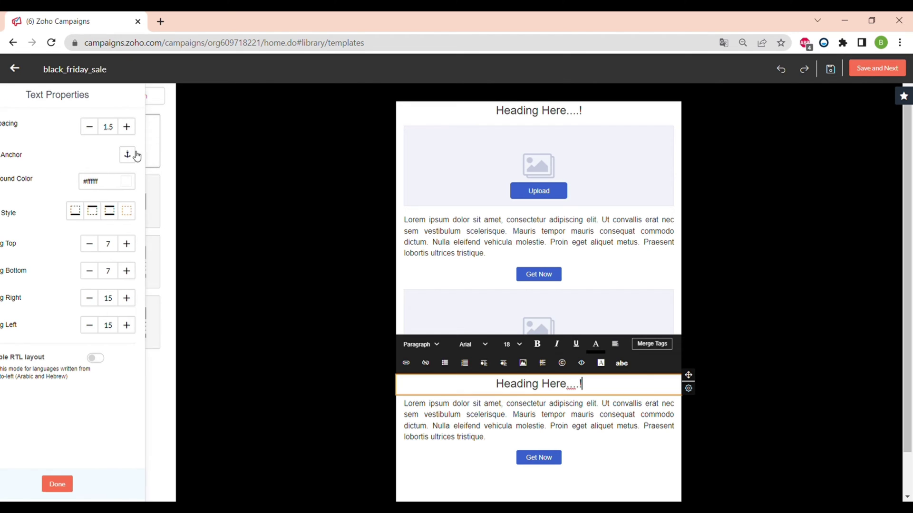
pyautogui.scroll(-1, 281, 289)
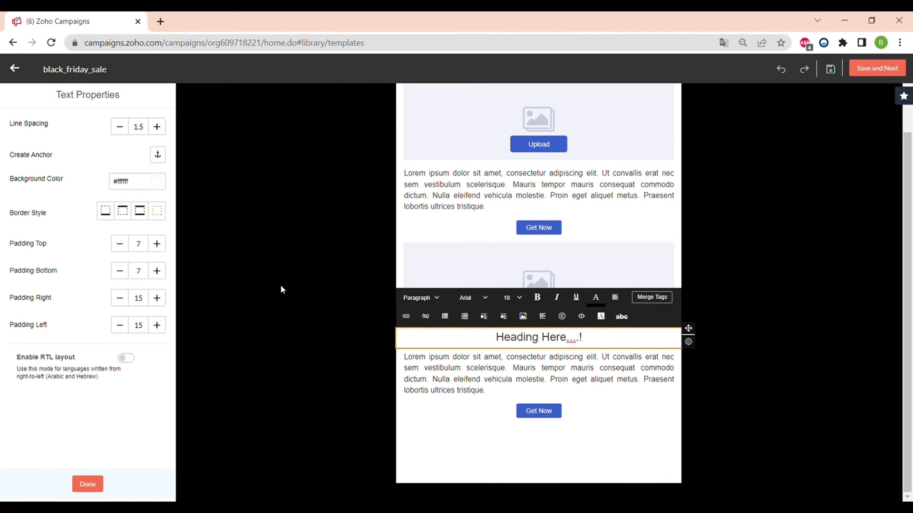
# Inspect the Get Now buttons in the upper and lower blocks
pyautogui.scroll(1, 281, 289)
pyautogui.click(542, 269)
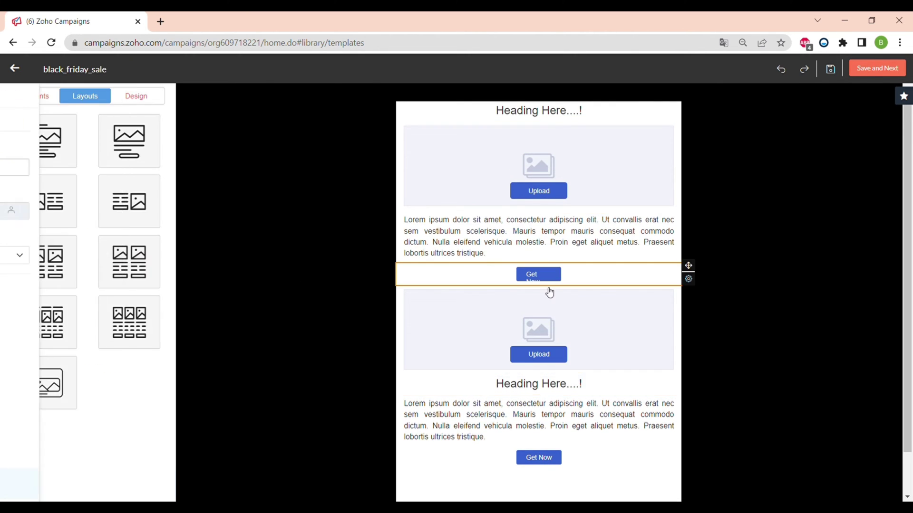
pyautogui.click(544, 458)
pyautogui.click(550, 272)
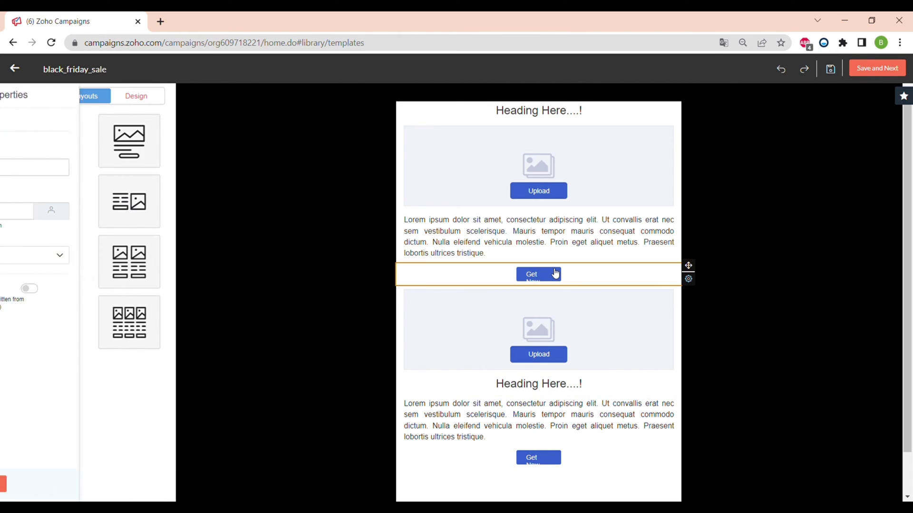
pyautogui.click(286, 242)
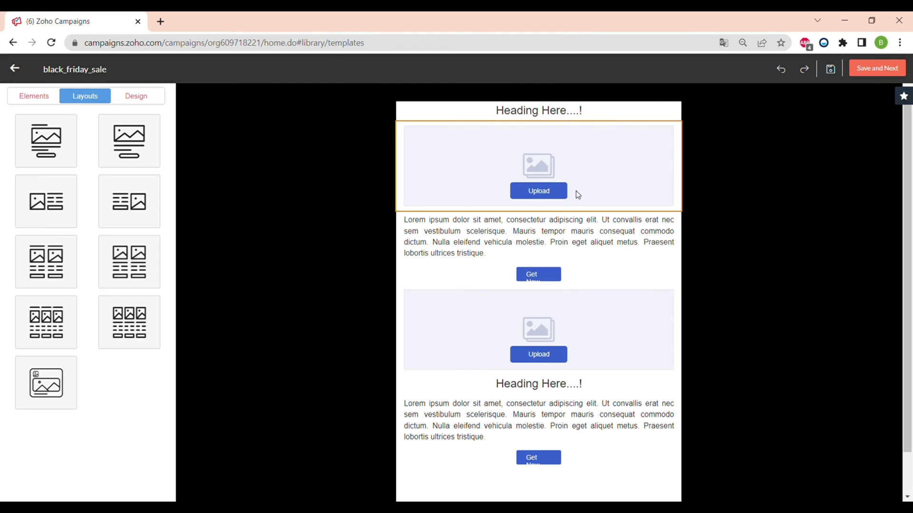
# Delete the top heading block and select the image block for removal
pyautogui.click(545, 114)
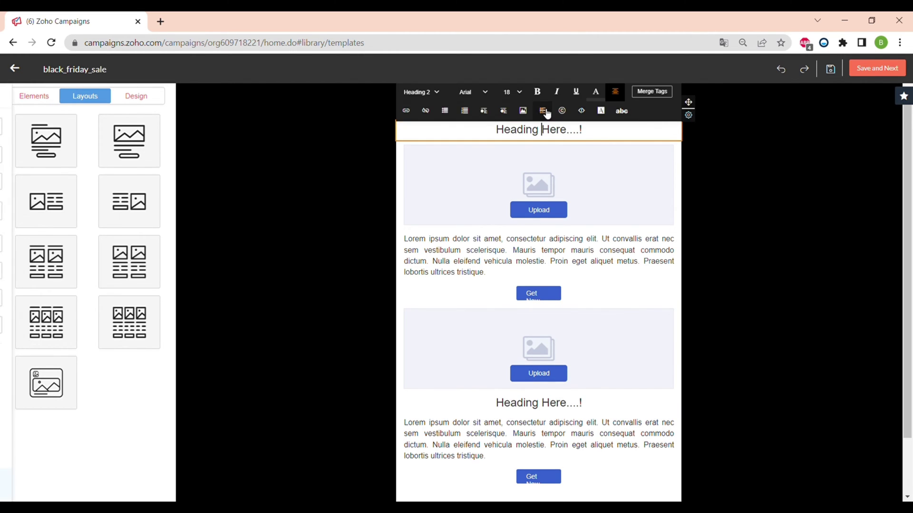
pyautogui.moveTo(688, 143)
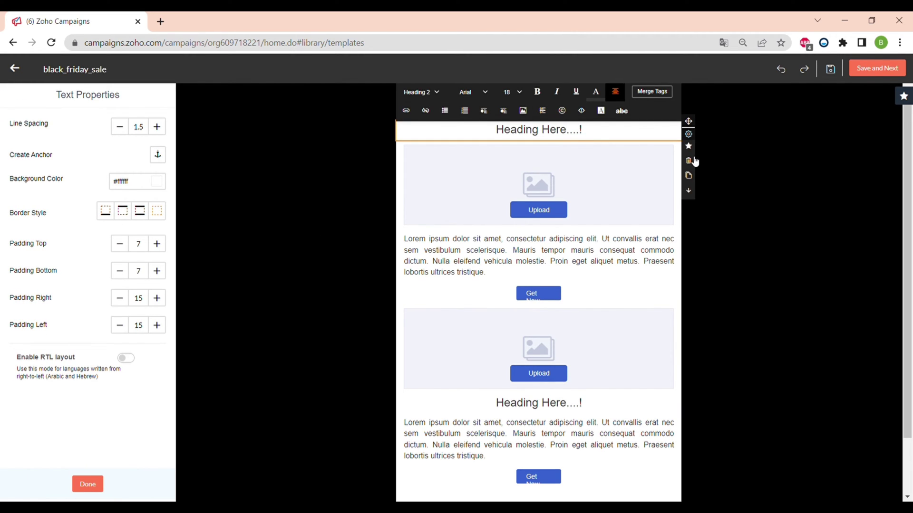
pyautogui.click(689, 161)
pyautogui.click(552, 184)
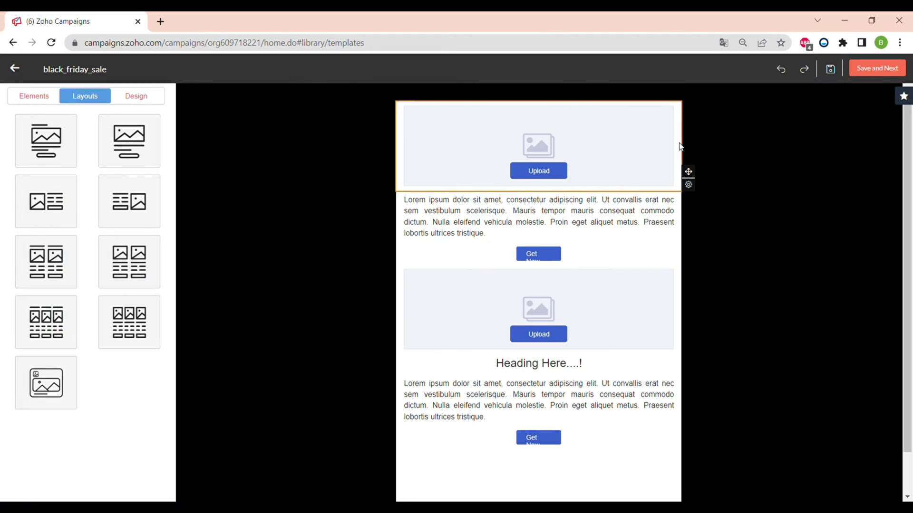
pyautogui.click(663, 170)
pyautogui.moveTo(695, 191)
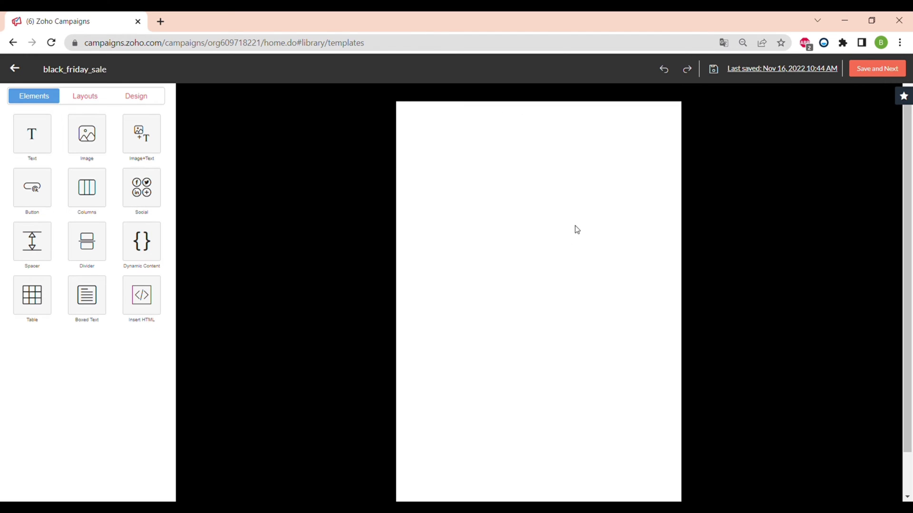
# Add a single-image block holding the Black Friday picture uploaded from the computer
pyautogui.click(98, 143)
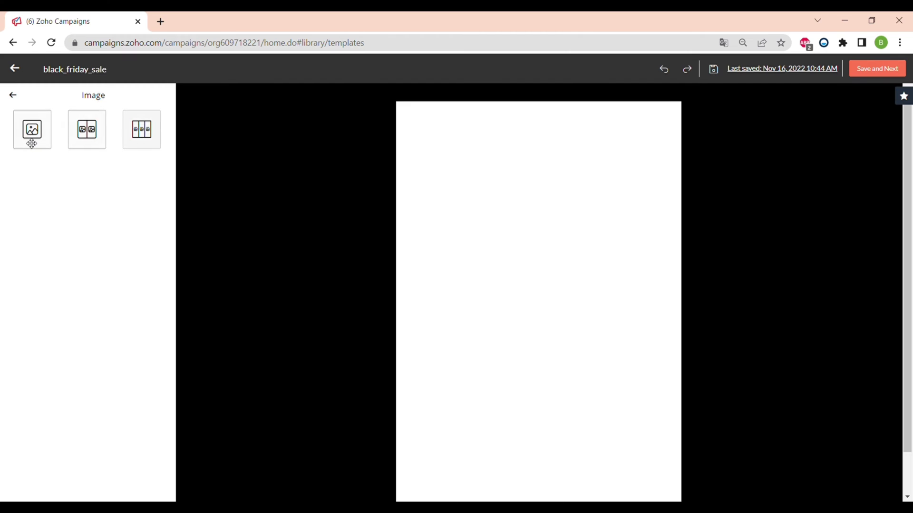
pyautogui.click(32, 144)
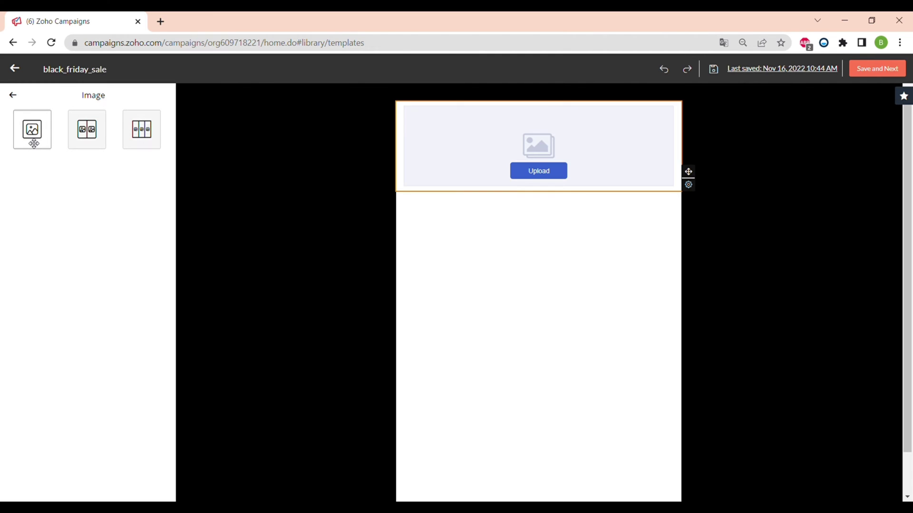
pyautogui.click(528, 173)
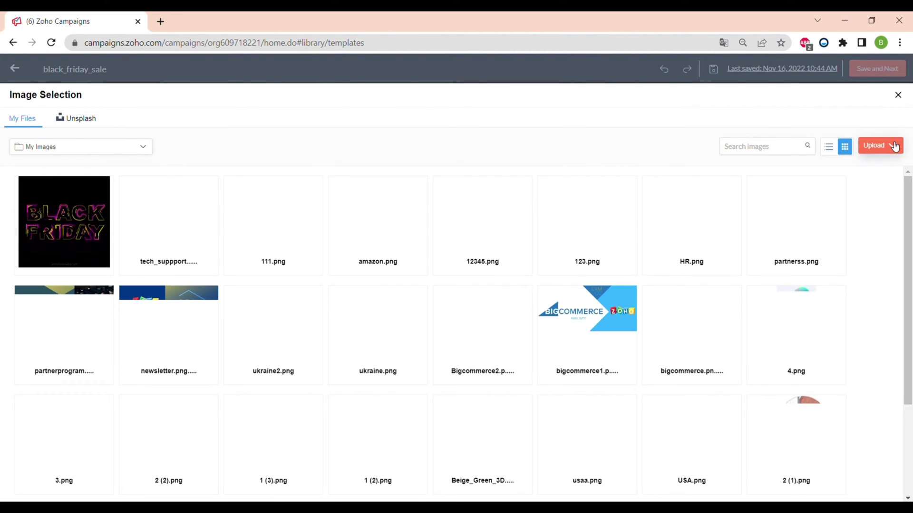
pyautogui.click(893, 146)
pyautogui.click(844, 166)
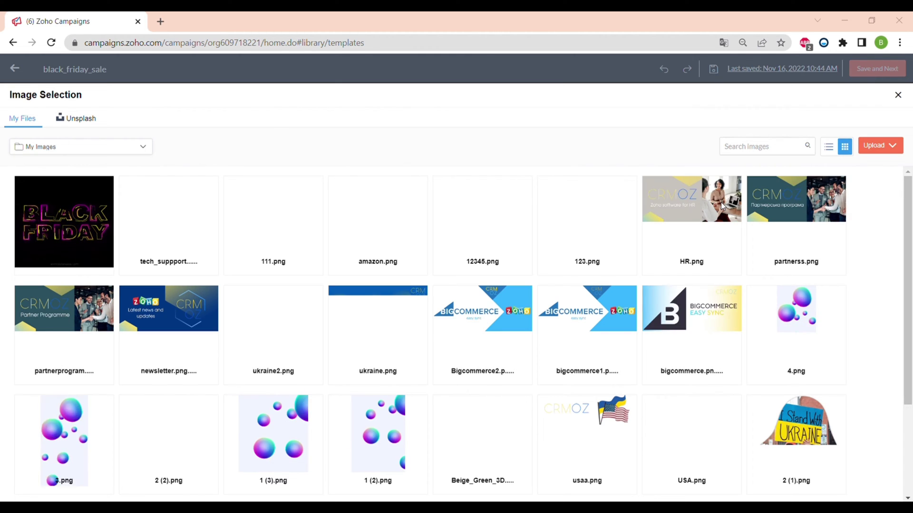
pyautogui.click(63, 246)
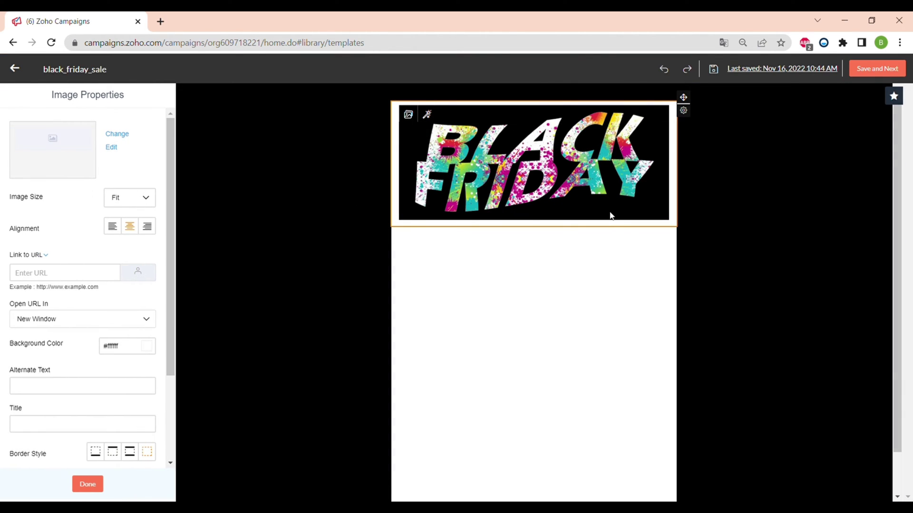
# Size the image as Banner and give it a black #000000 background
pyautogui.click(143, 198)
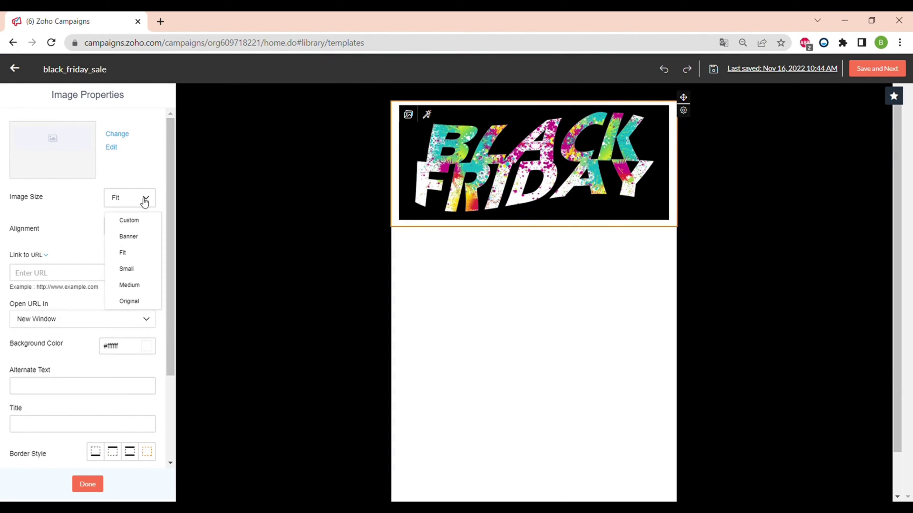
pyautogui.click(144, 240)
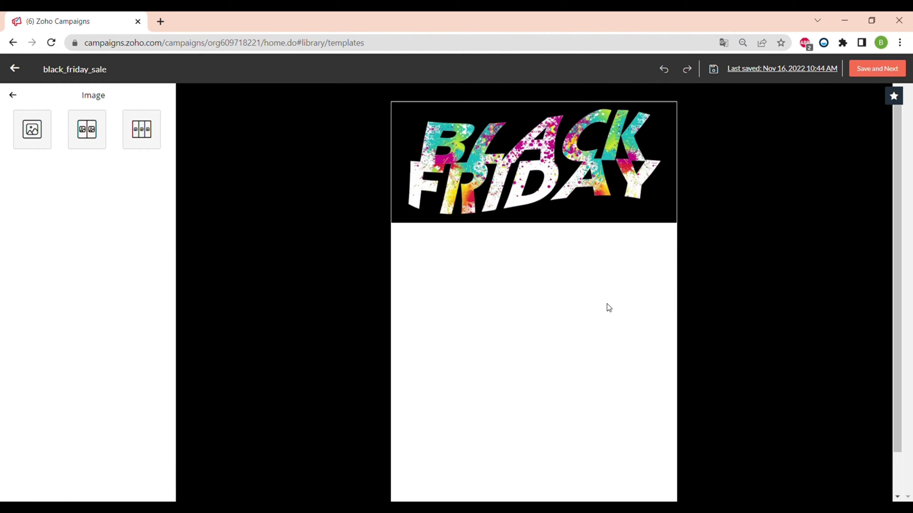
pyautogui.click(403, 130)
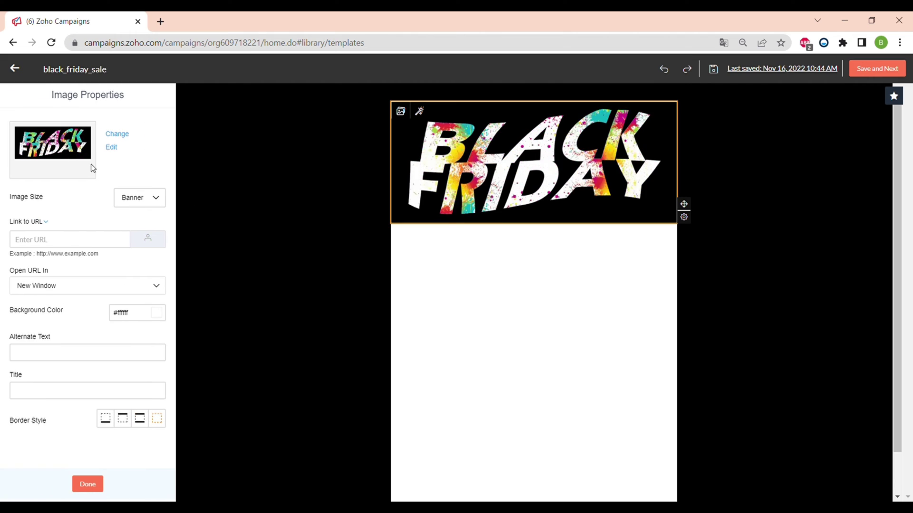
pyautogui.click(157, 315)
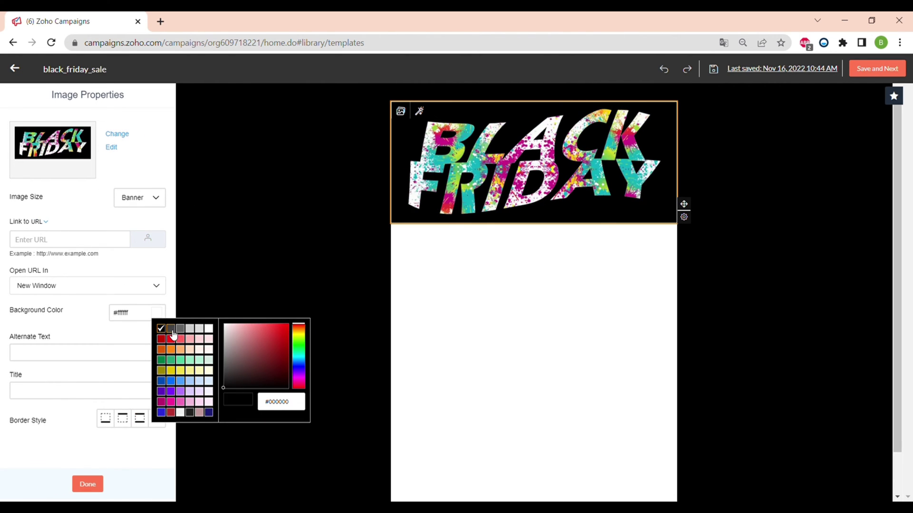
pyautogui.click(170, 329)
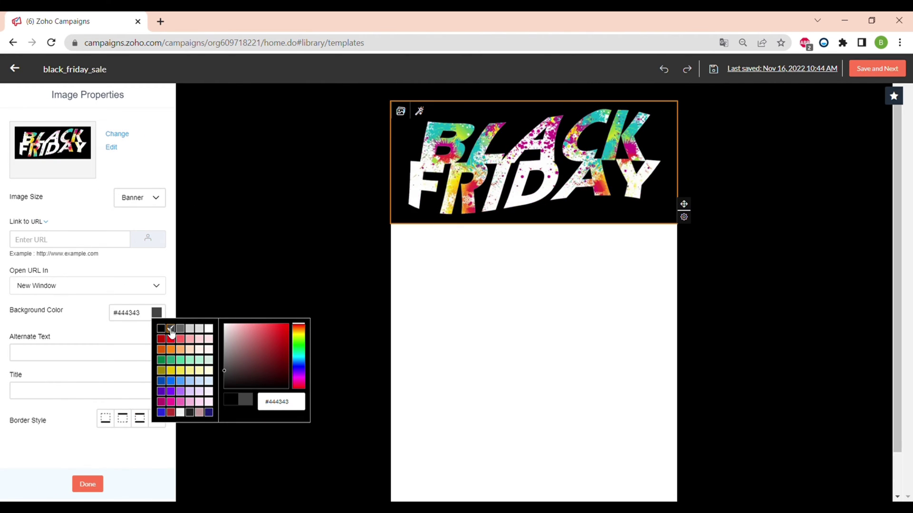
pyautogui.click(253, 171)
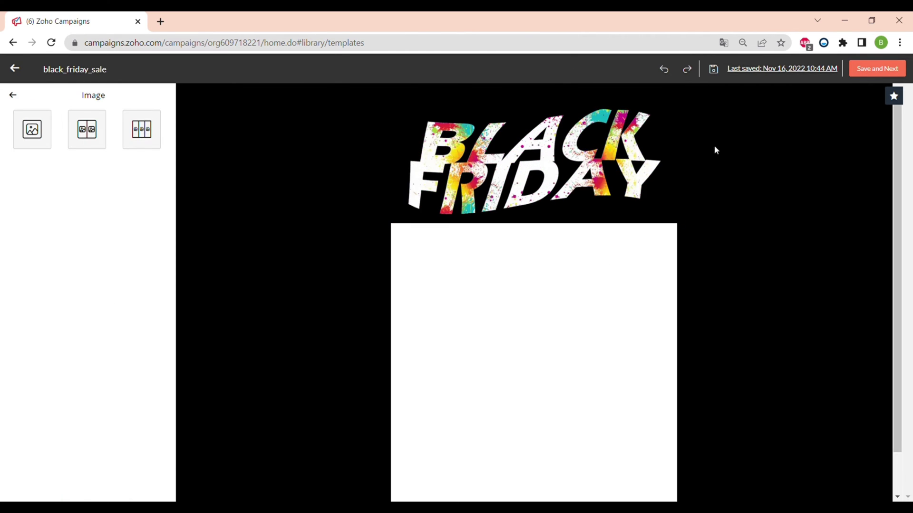
# Insert a Boxed Text block beneath the Black Friday banner and start editing its text
pyautogui.click(280, 289)
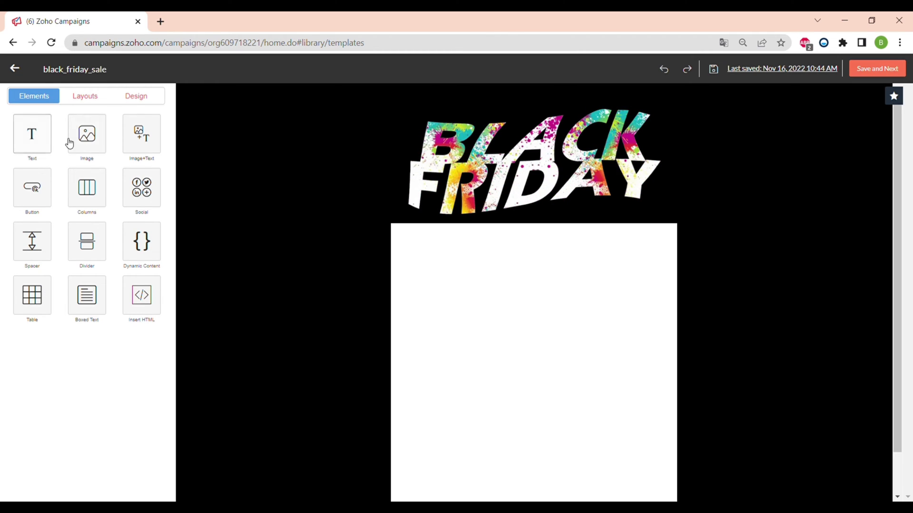
pyautogui.click(38, 140)
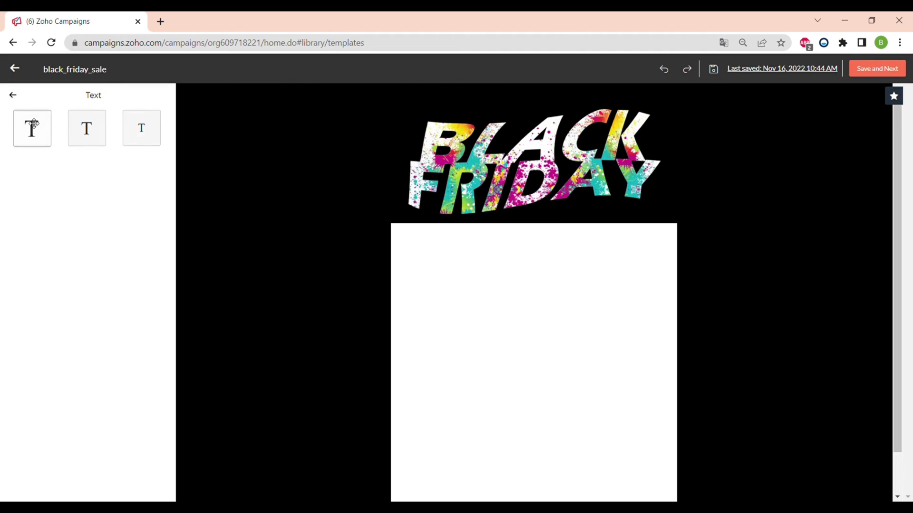
pyautogui.click(13, 96)
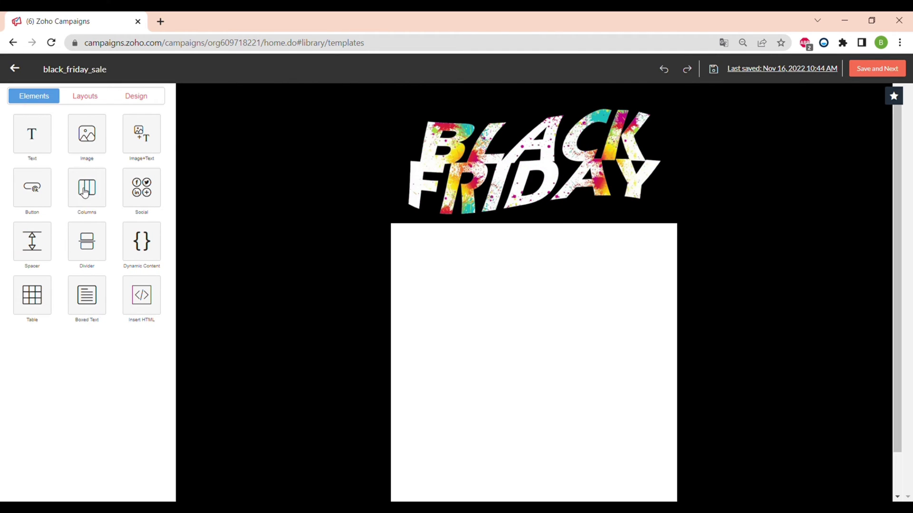
pyautogui.click(85, 302)
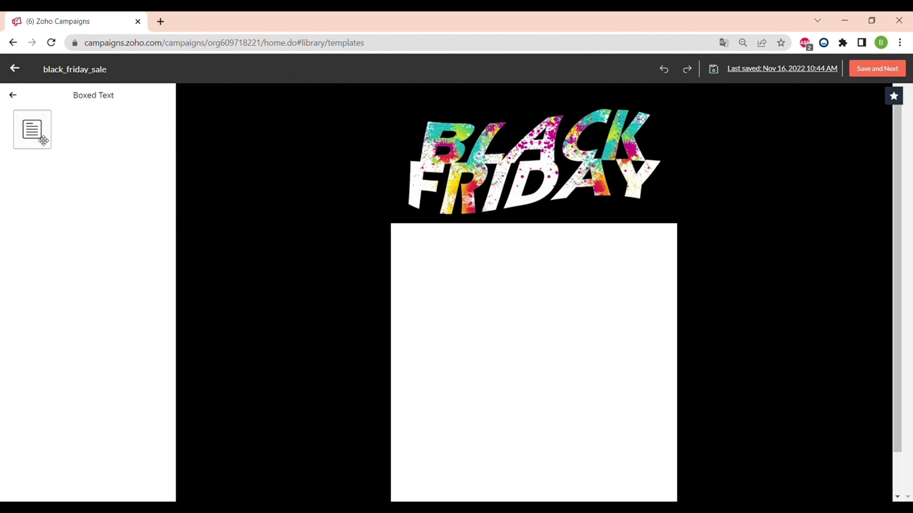
pyautogui.click(32, 129)
pyautogui.click(504, 332)
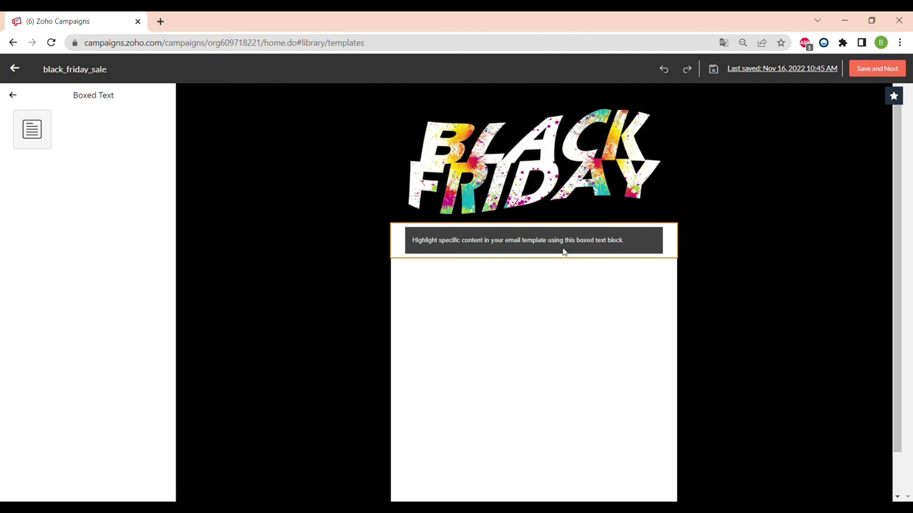
pyautogui.click(658, 239)
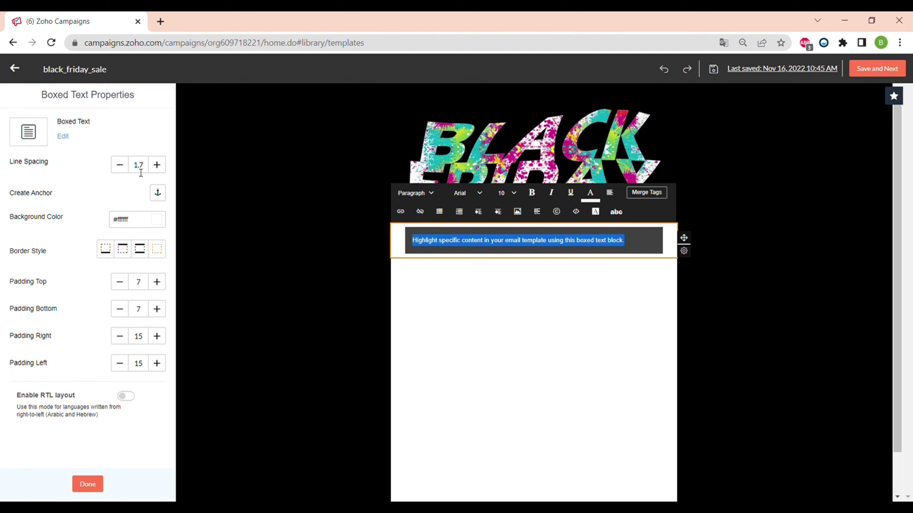
pyautogui.click(601, 203)
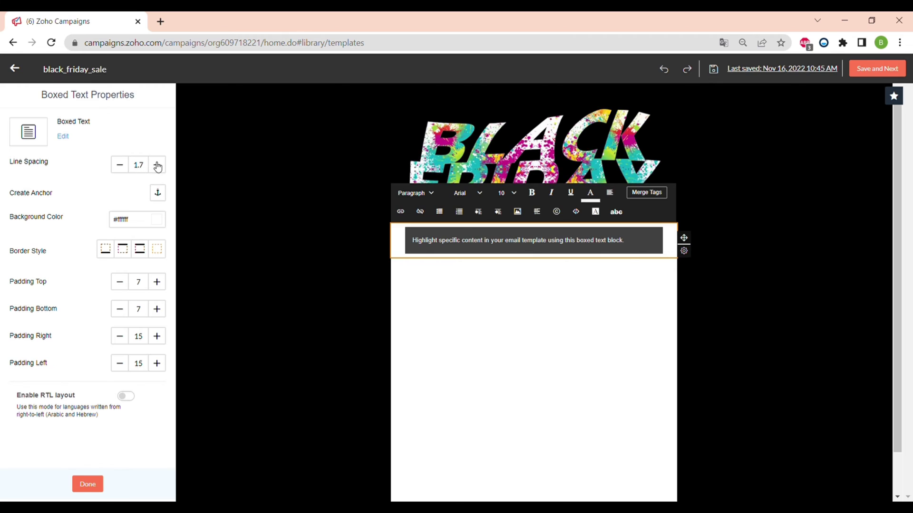
# Give the boxed text a #000000 background and bring up merge tags before the comma
pyautogui.click(64, 136)
pyautogui.click(326, 201)
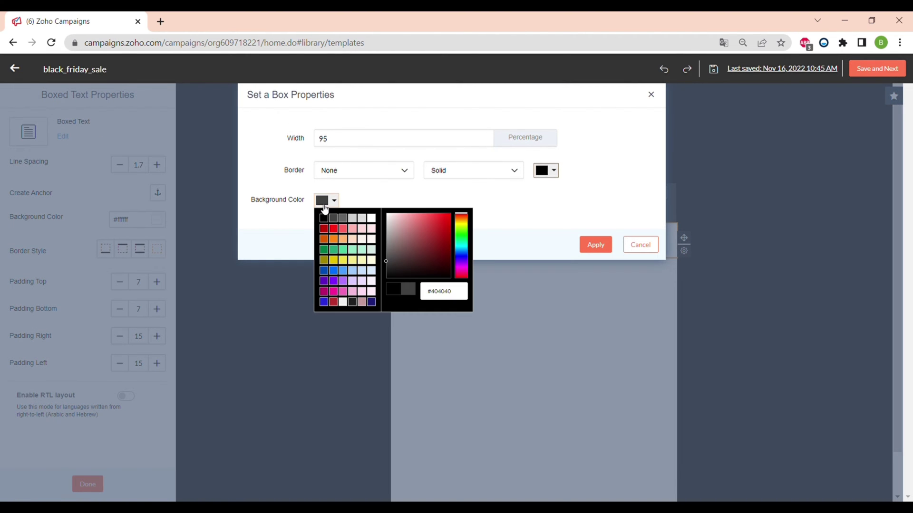
pyautogui.click(324, 218)
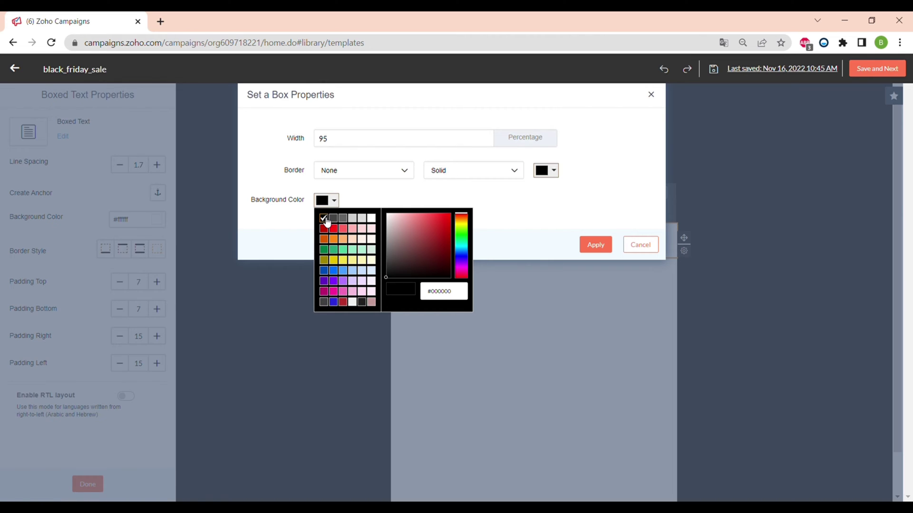
pyautogui.click(596, 245)
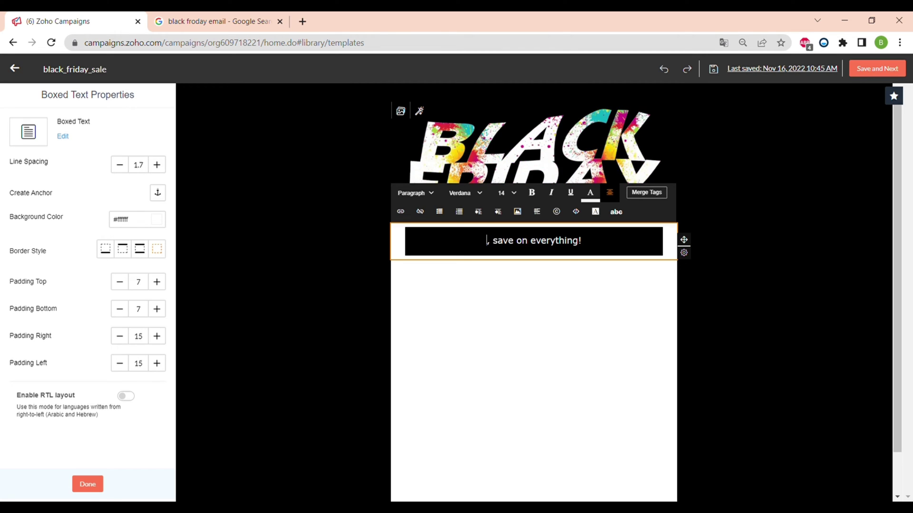
pyautogui.moveTo(582, 241); pyautogui.dragTo(487, 241)
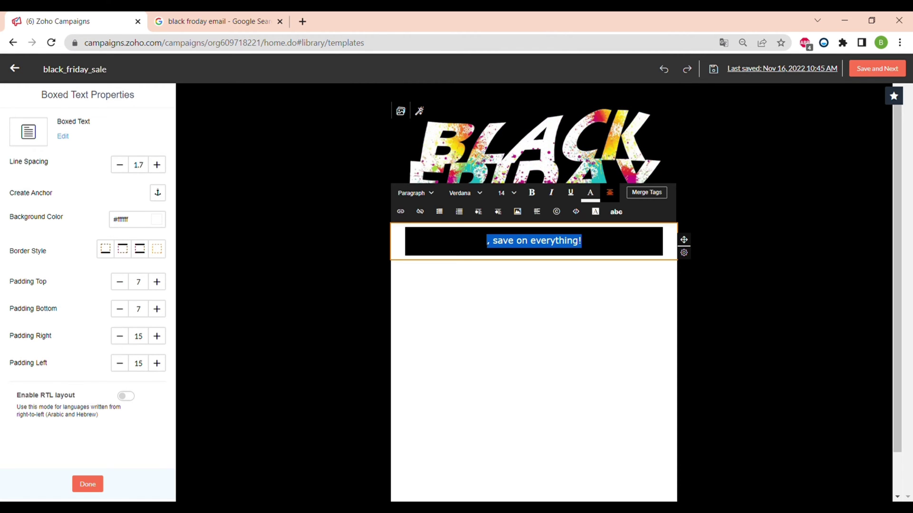
pyautogui.click(488, 245)
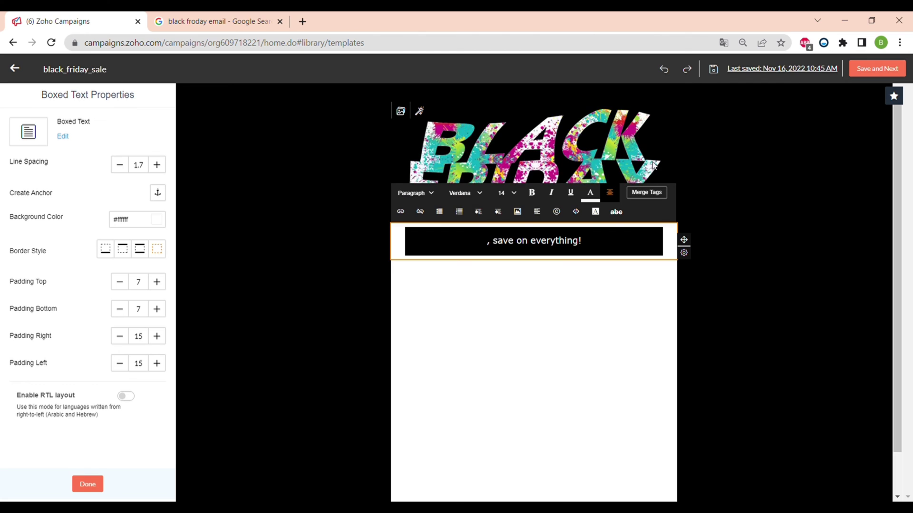
pyautogui.click(636, 193)
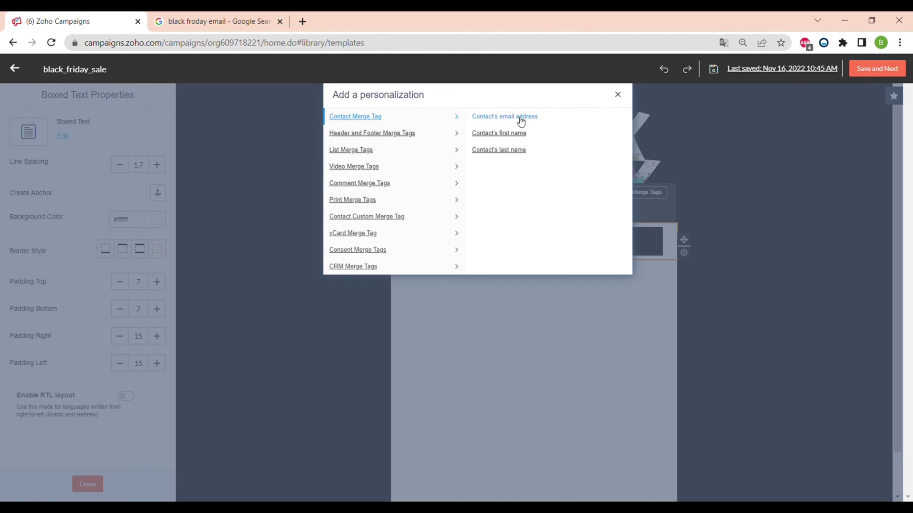
# Insert the contact's first-name tag so the box reads '$[FNAME|Customer|Guest]$, save on everything!'
pyautogui.click(518, 137)
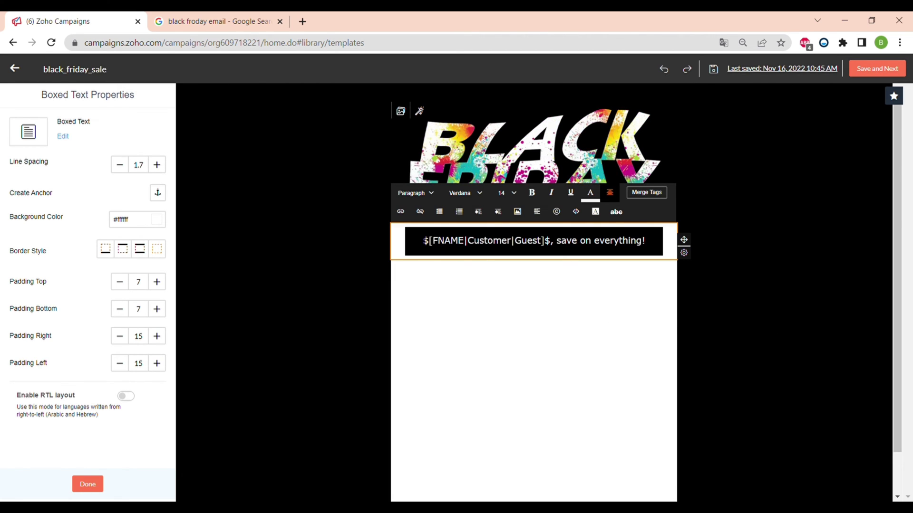
pyautogui.moveTo(423, 241); pyautogui.dragTo(550, 240)
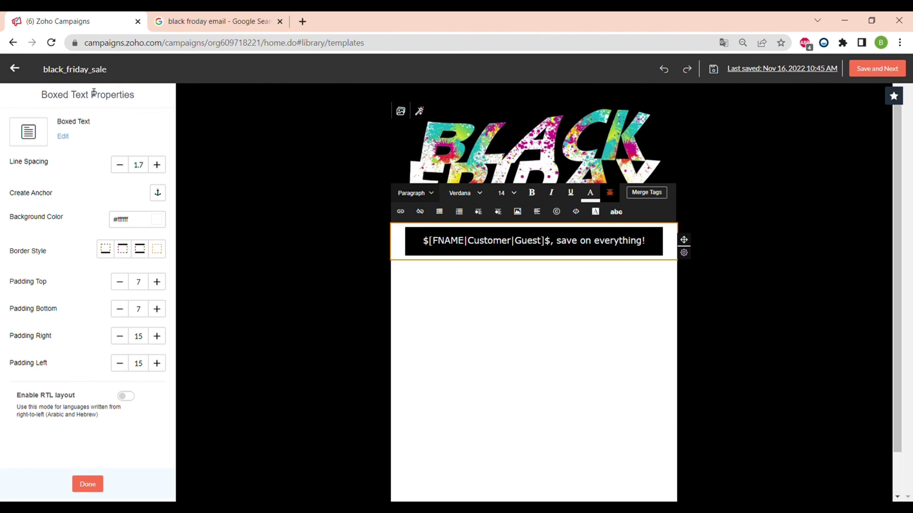
pyautogui.click(88, 485)
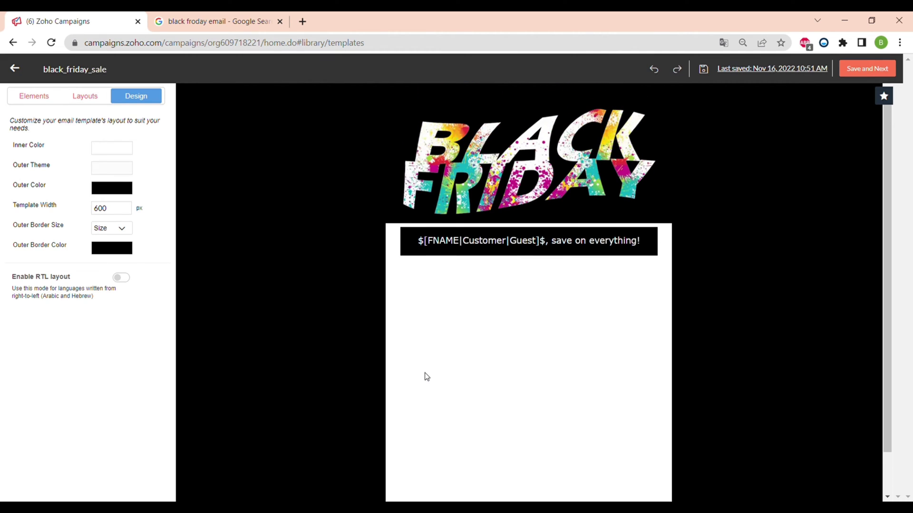
# Add the first Image+Text layout below the greeting box and select its placeholder text
pyautogui.click(37, 95)
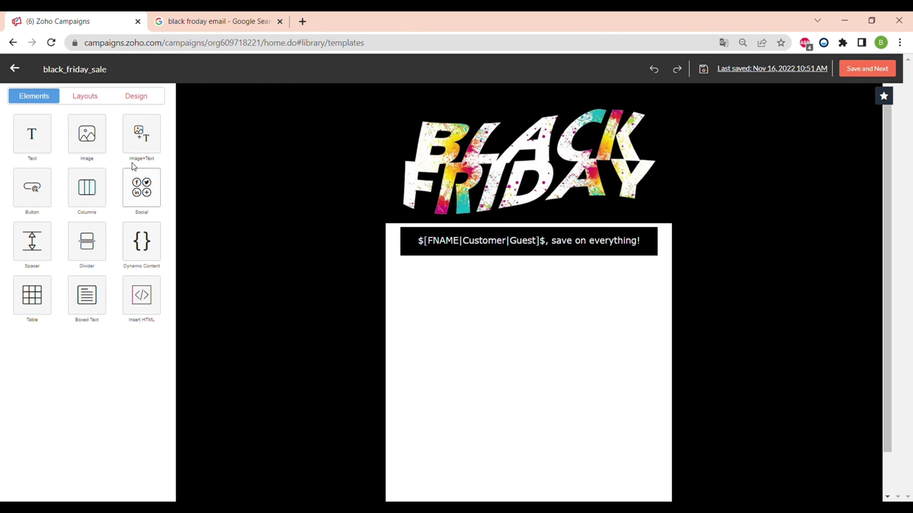
pyautogui.click(145, 150)
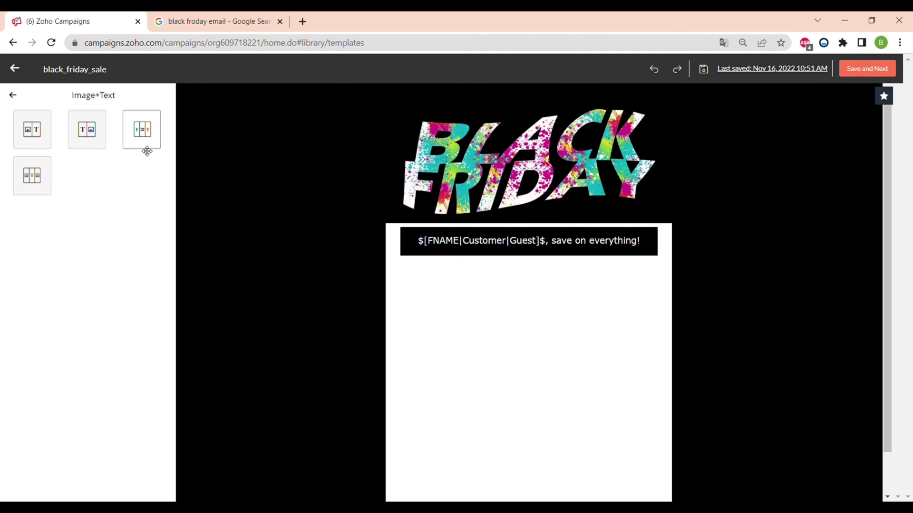
pyautogui.click(39, 137)
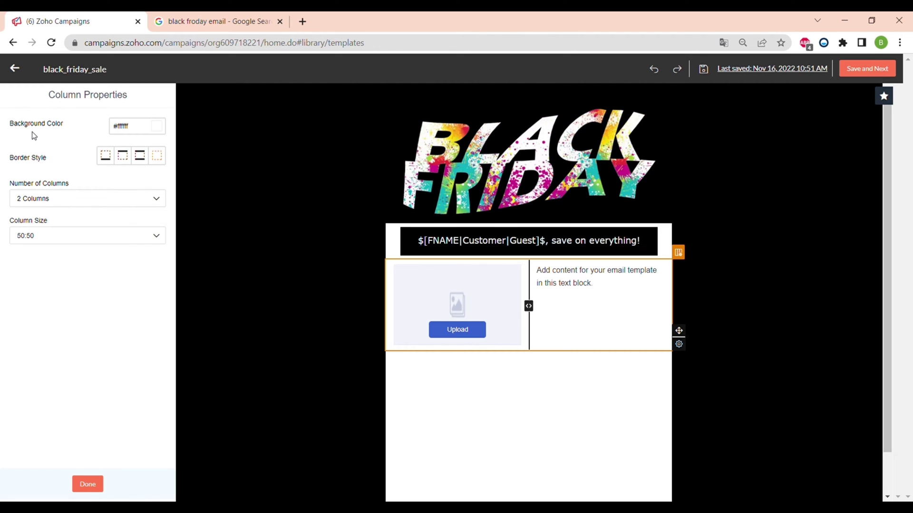
pyautogui.click(547, 275)
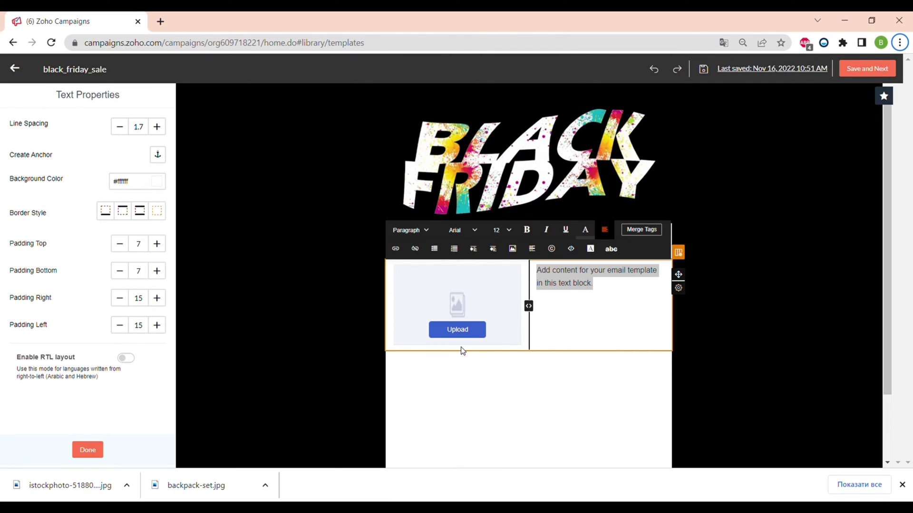
# Upload the white-sneakers photo into the image slot, sized as Banner
pyautogui.click(470, 337)
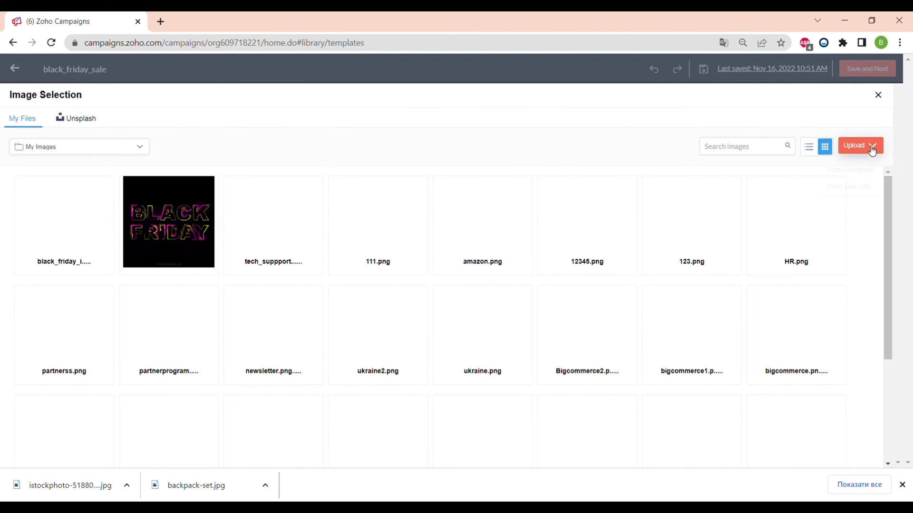
pyautogui.click(845, 171)
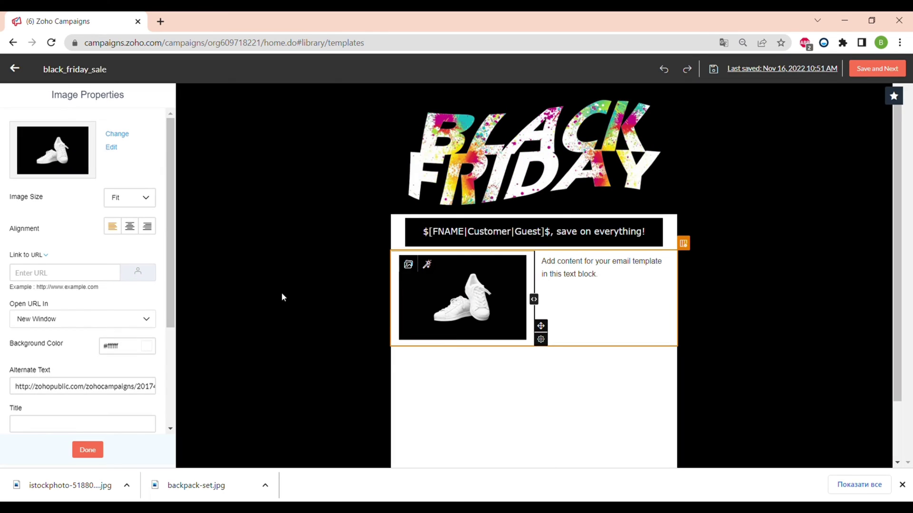
pyautogui.click(143, 197)
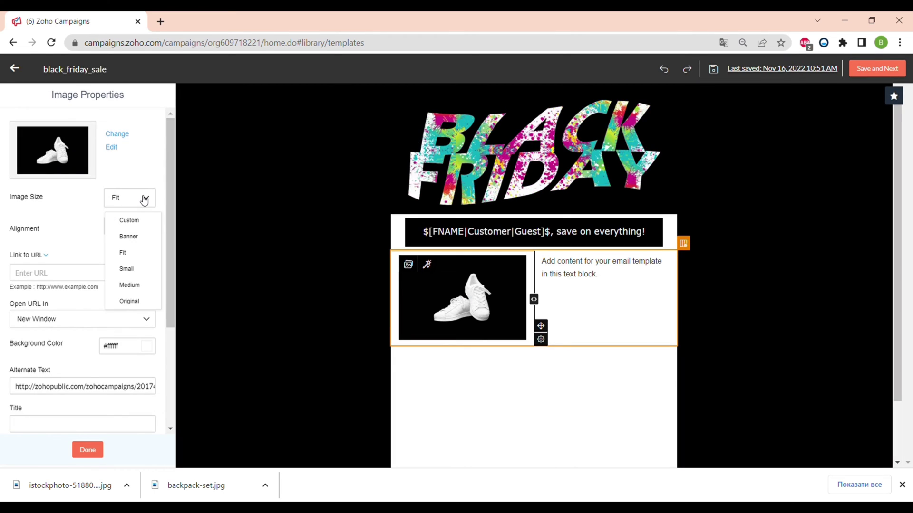
pyautogui.click(138, 236)
pyautogui.click(304, 364)
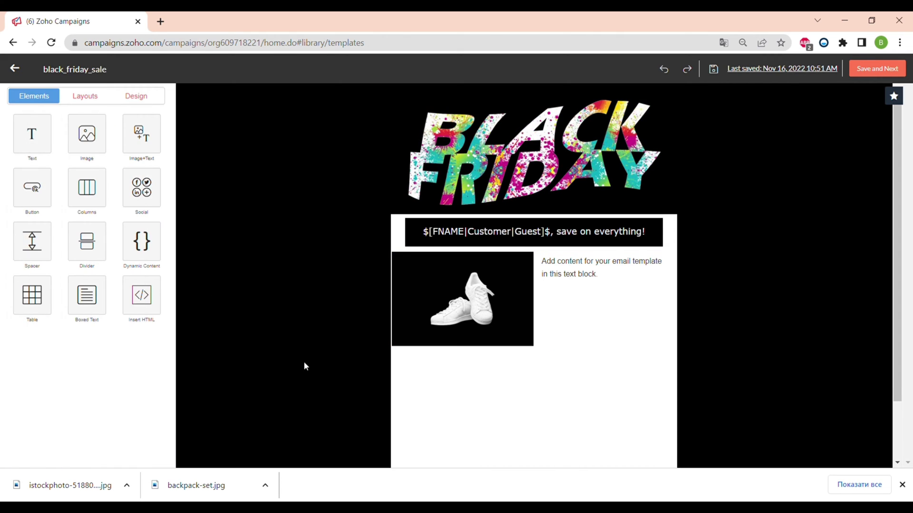
pyautogui.click(456, 305)
pyautogui.click(112, 149)
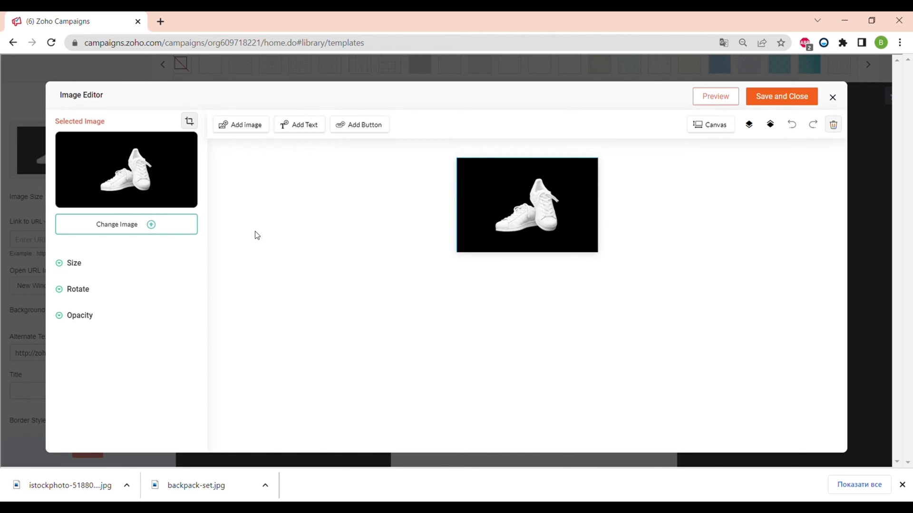
# Add a '- 40%' text label onto the shoe image in the Image Editor
pyautogui.click(293, 136)
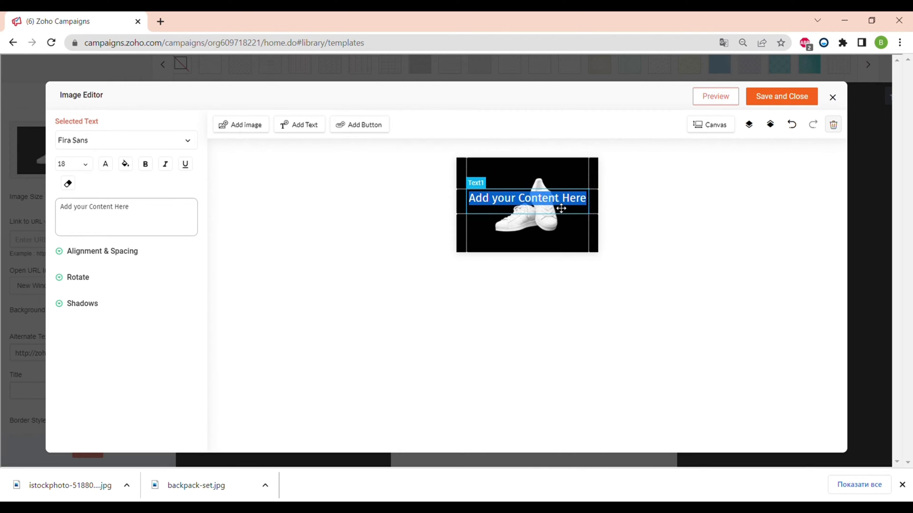
pyautogui.moveTo(157, 216); pyautogui.dragTo(2, 188)
pyautogui.press('BackSpace')
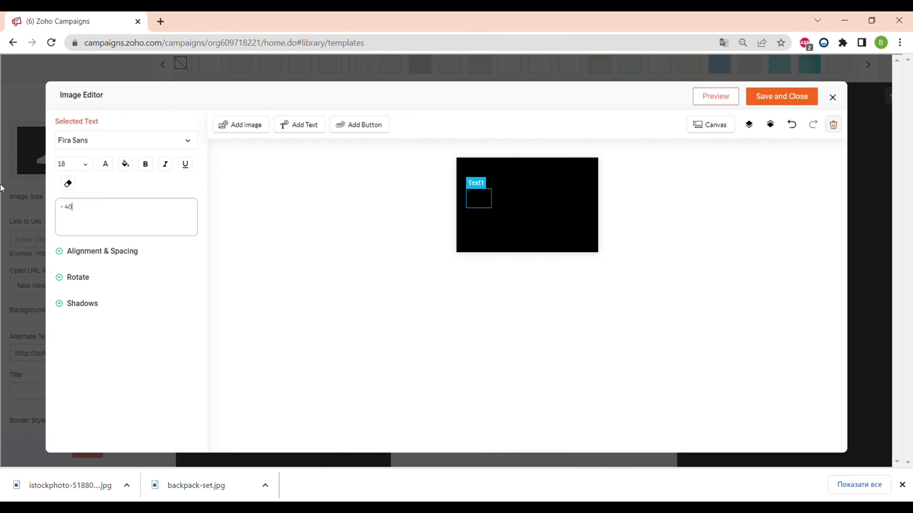
pyautogui.click(114, 170)
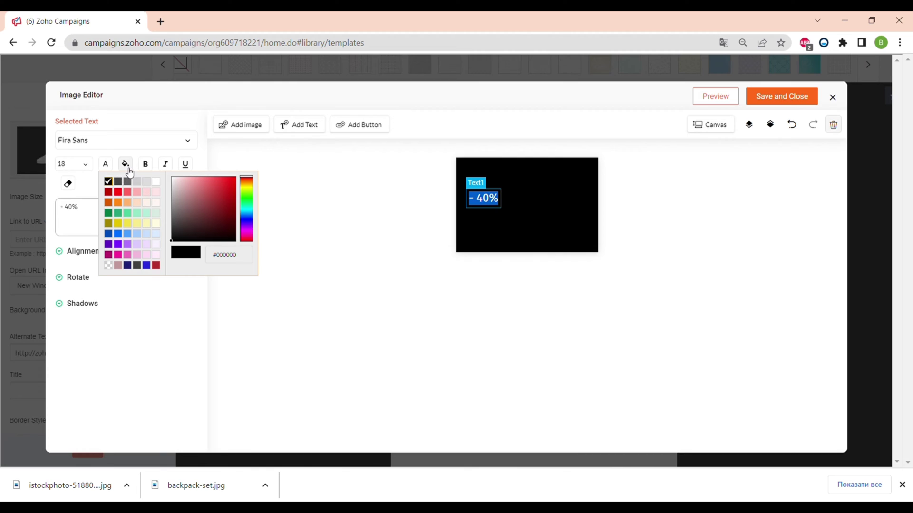
pyautogui.click(129, 169)
# Give the label a white background; replace the paragraph with centred 'Get your discount on new shoes collection now!'
pyautogui.click(178, 185)
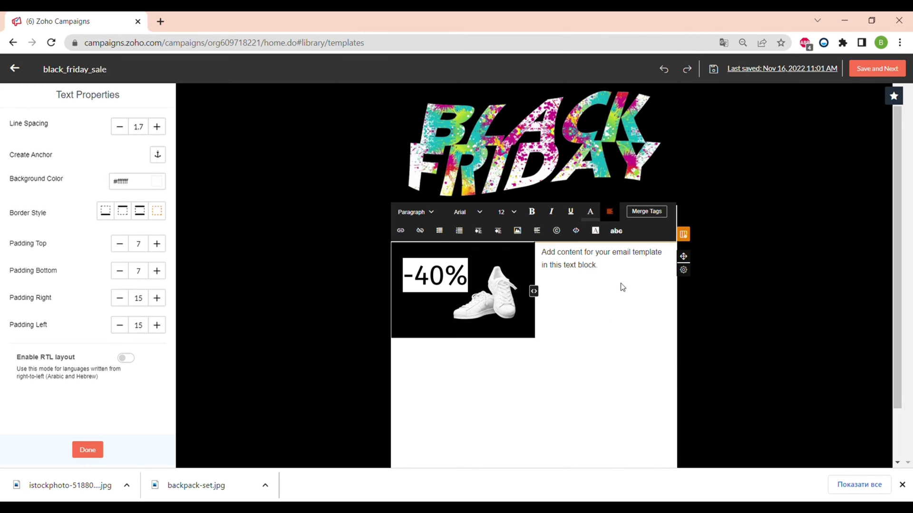
pyautogui.moveTo(600, 266); pyautogui.dragTo(547, 259)
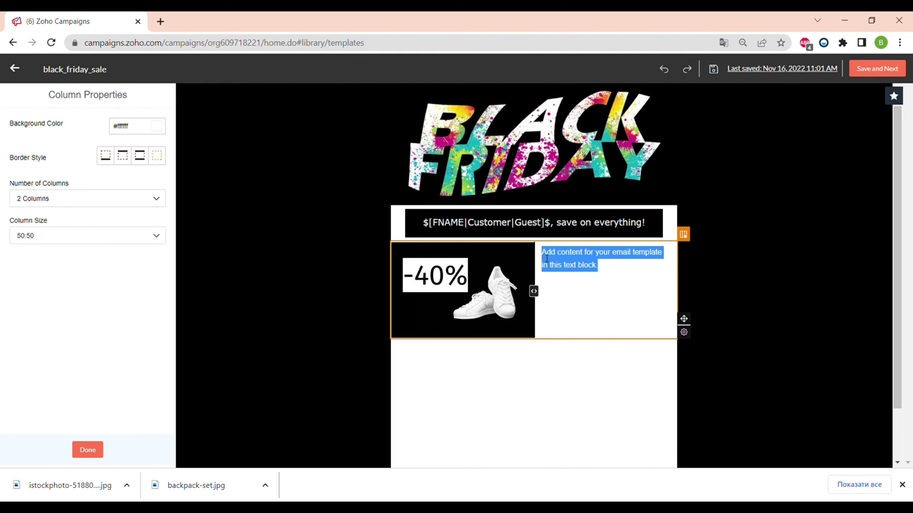
pyautogui.write('Get your discount on new shoes collection now!')
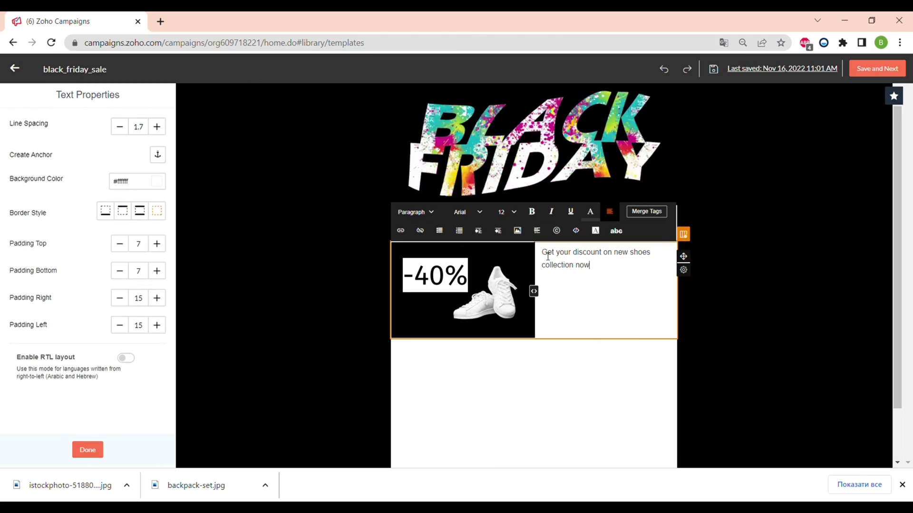
pyautogui.hotkey('ctrl', 'a')
pyautogui.click(548, 254)
pyautogui.click(713, 298)
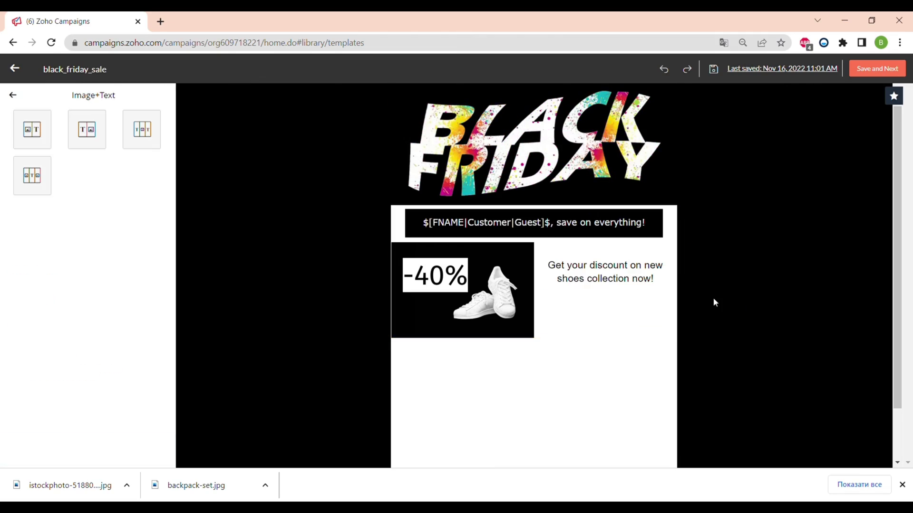
# Check the shoe discount row and the personalized greeting banner, then finish editing
pyautogui.click(539, 244)
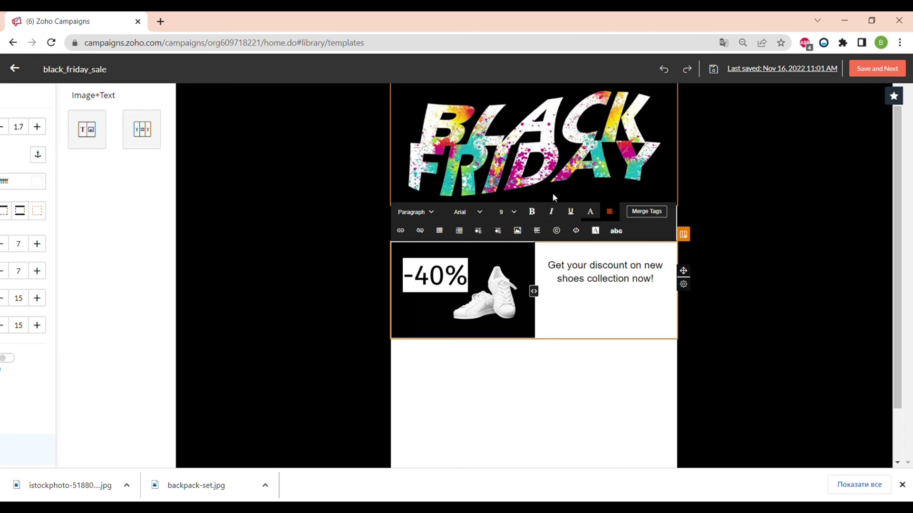
pyautogui.click(738, 258)
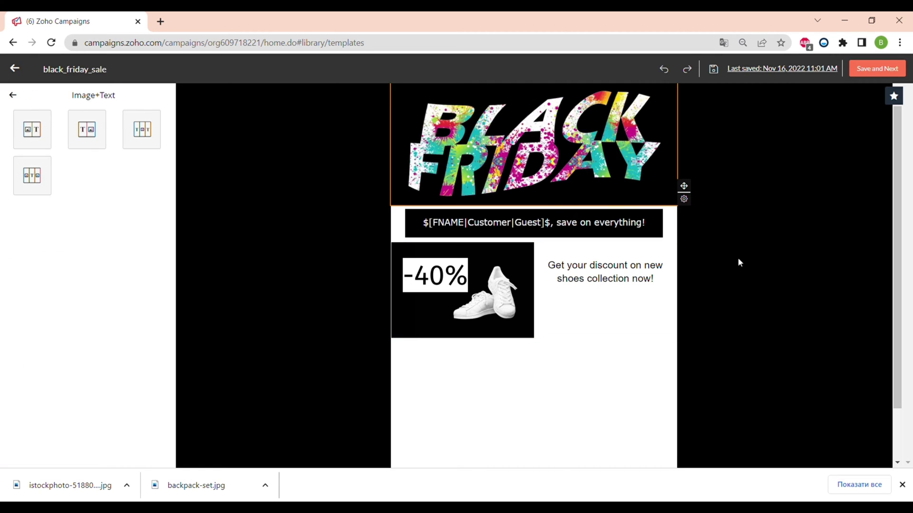
pyautogui.click(677, 229)
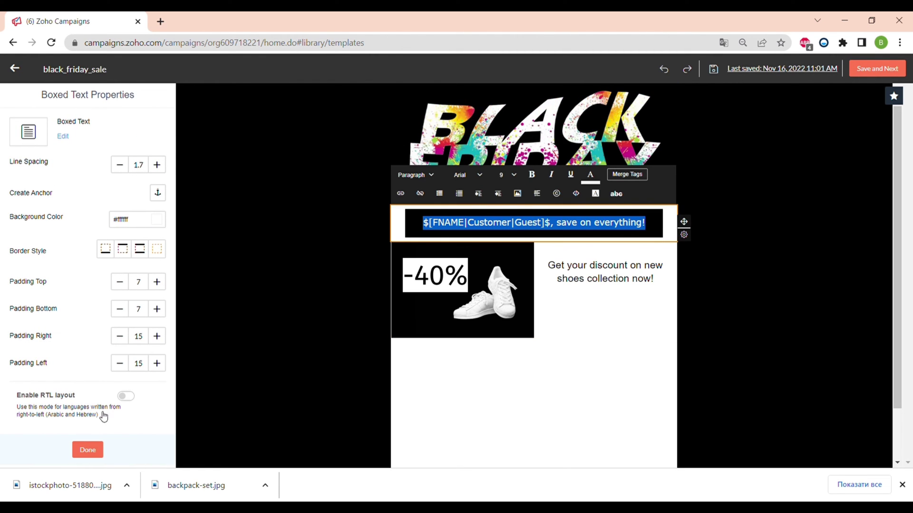
pyautogui.click(88, 450)
# Insert a 10px spacer between the greeting banner and the -40% shoe discount row
pyautogui.click(19, 99)
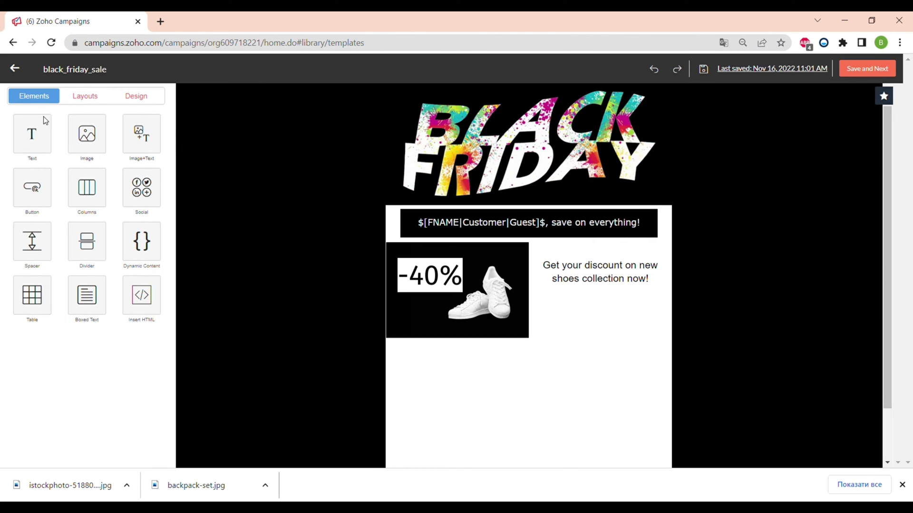
pyautogui.click(36, 251)
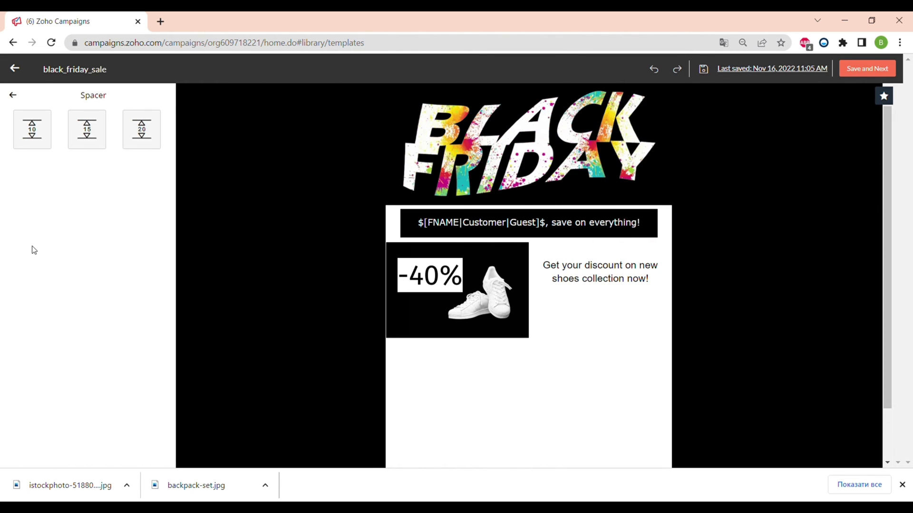
pyautogui.moveTo(33, 130); pyautogui.dragTo(350, 314)
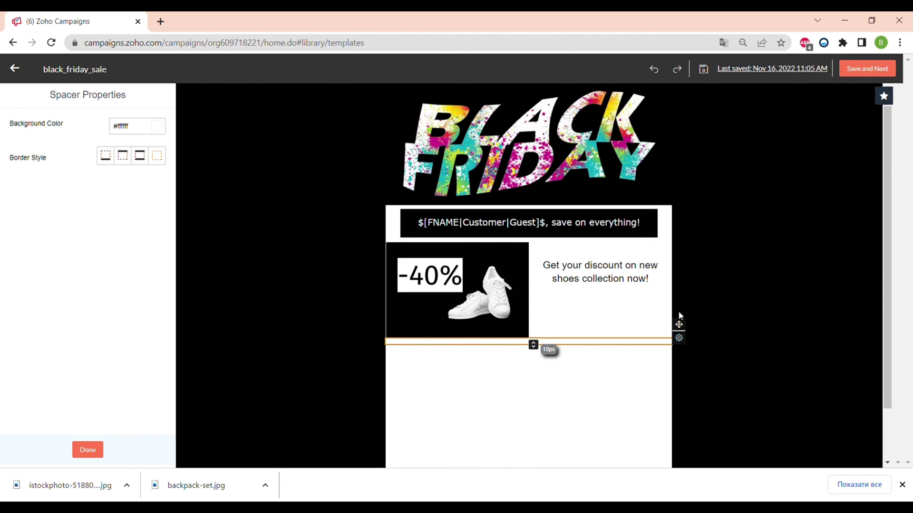
pyautogui.moveTo(678, 325); pyautogui.dragTo(574, 243)
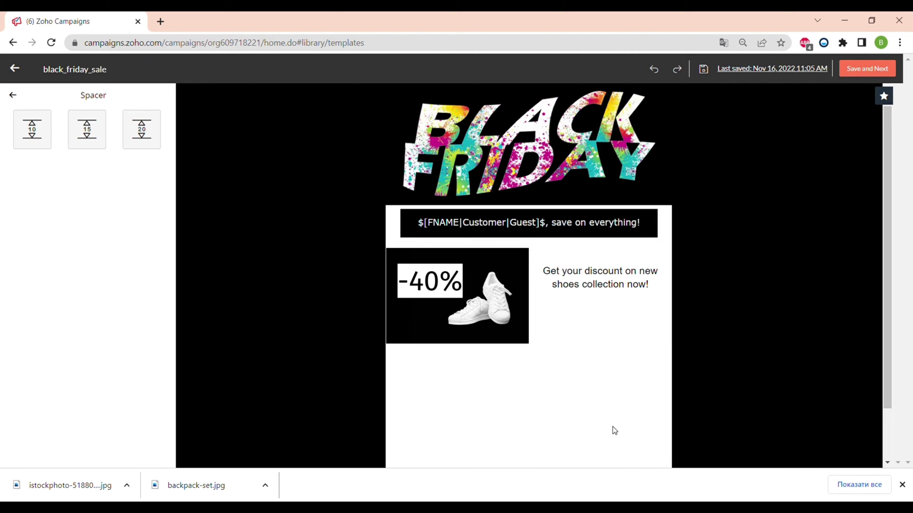
pyautogui.scroll(-1, 614, 428)
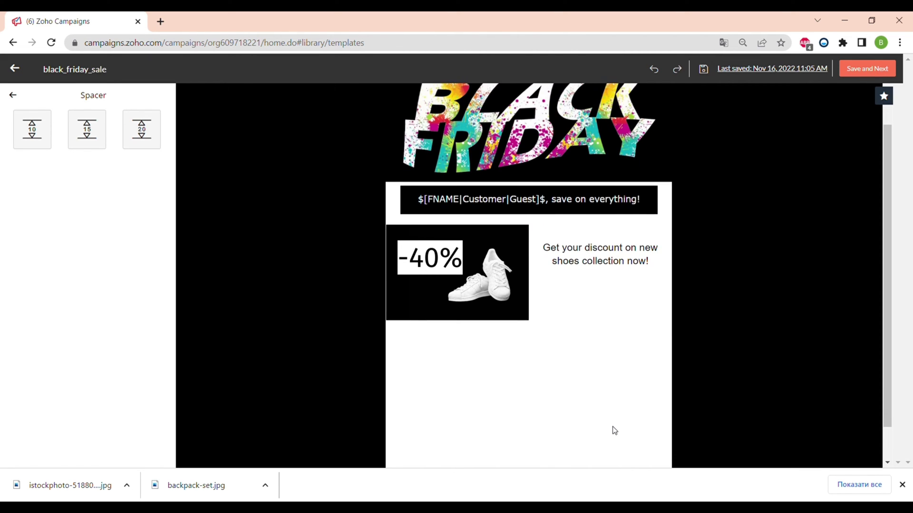
pyautogui.click(608, 283)
# Add a Get Now button beneath the shoe discount text
pyautogui.click(332, 228)
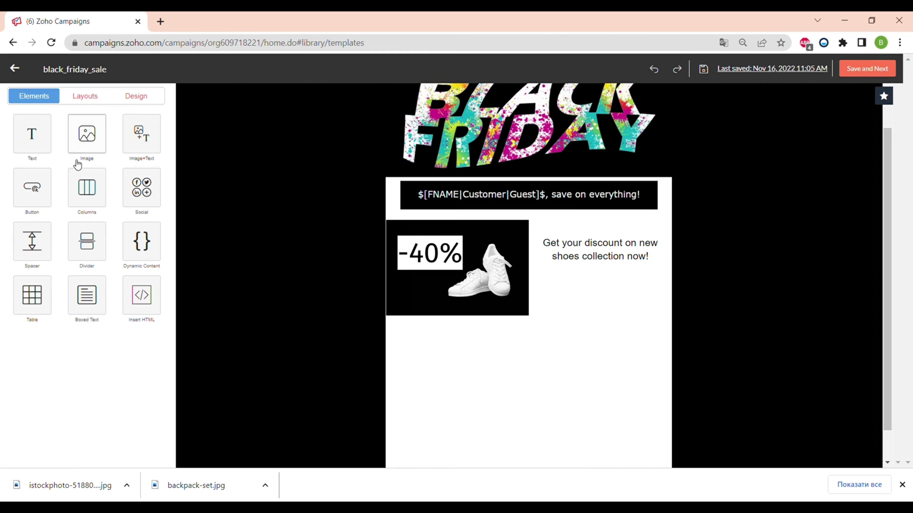
pyautogui.click(32, 186)
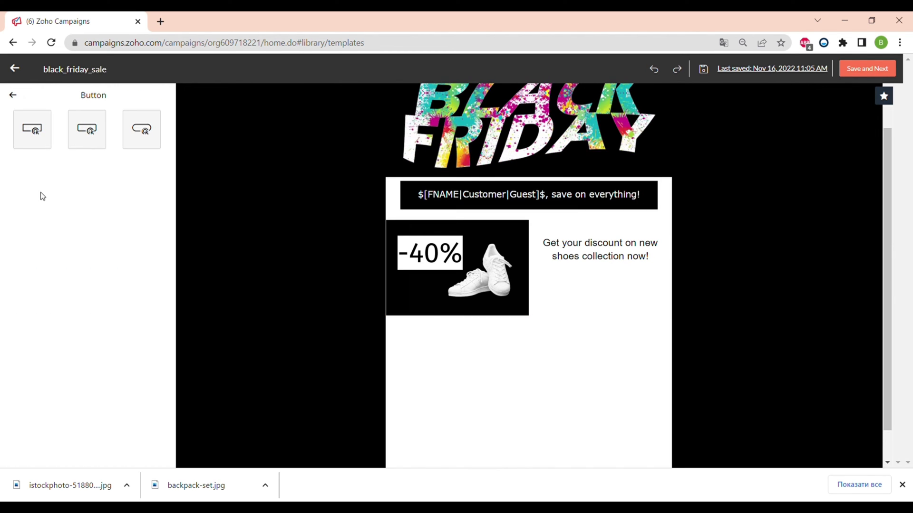
pyautogui.click(87, 127)
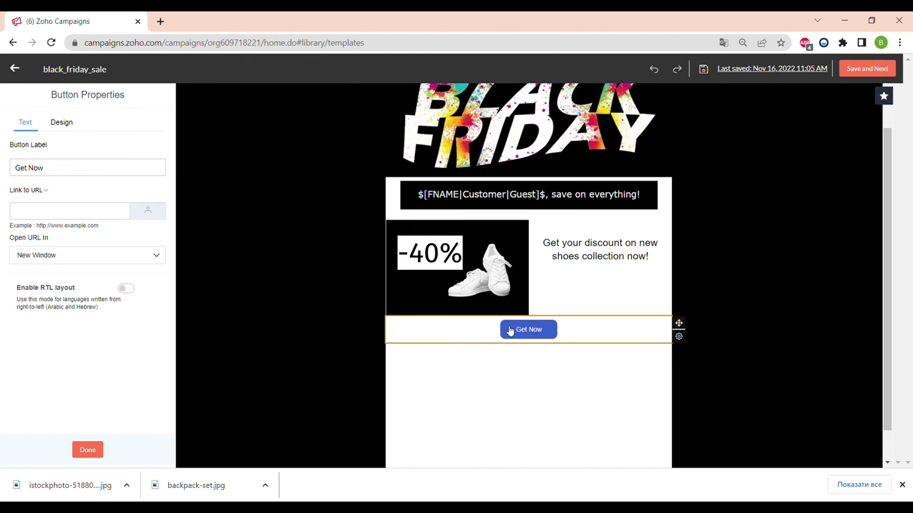
pyautogui.moveTo(679, 324); pyautogui.dragTo(618, 283)
# Set the Get Now button colour to black (#000000)
pyautogui.click(626, 287)
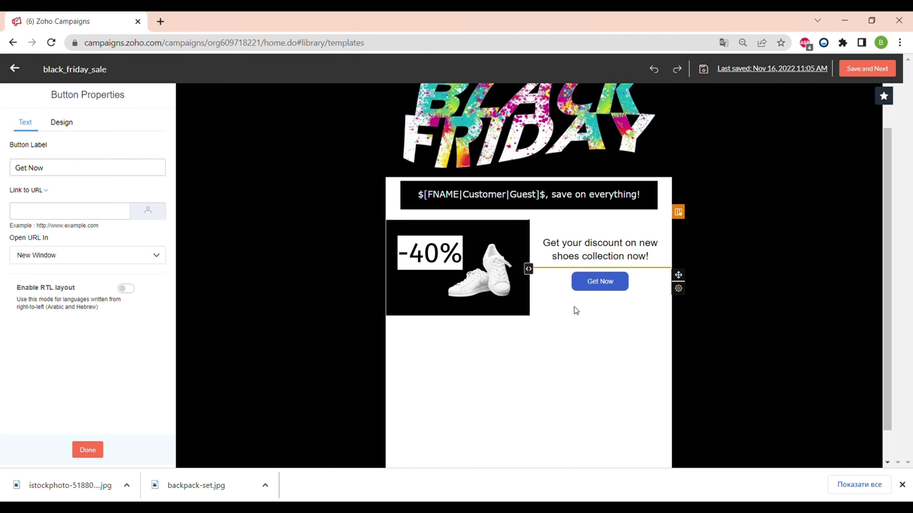
pyautogui.click(74, 122)
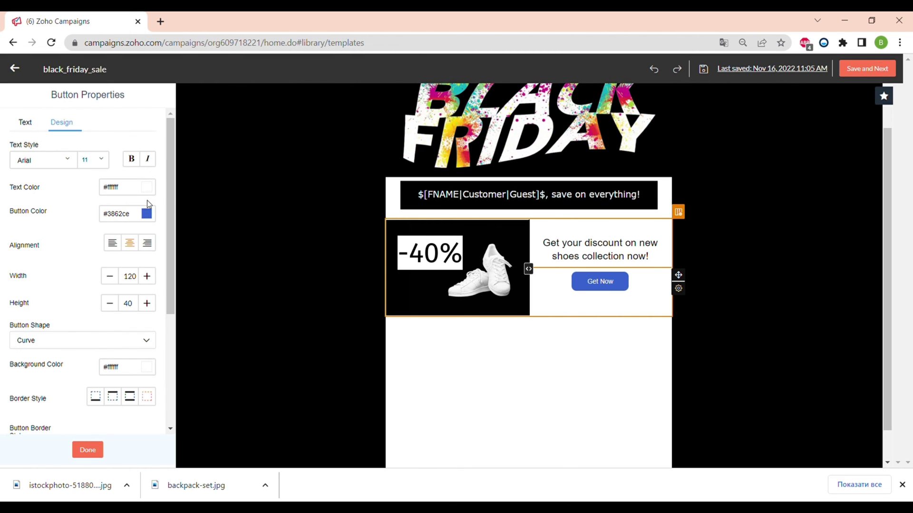
pyautogui.click(147, 214)
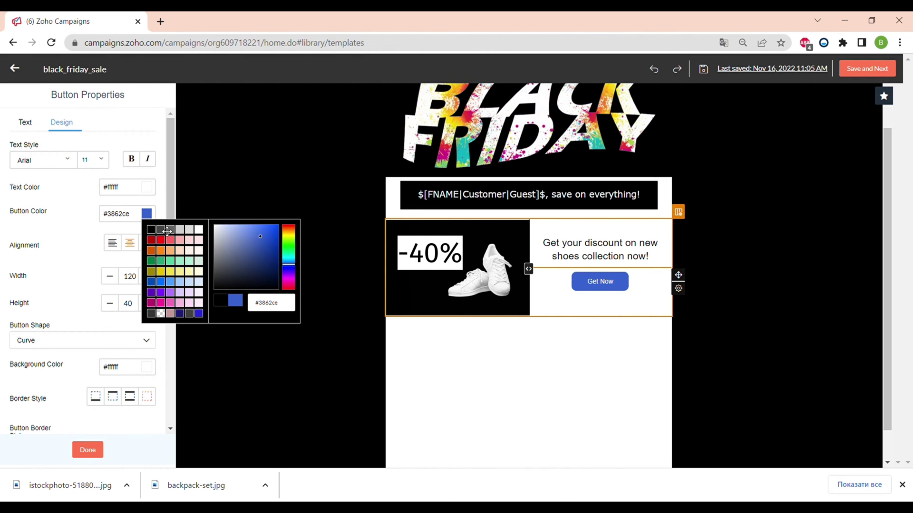
pyautogui.click(152, 230)
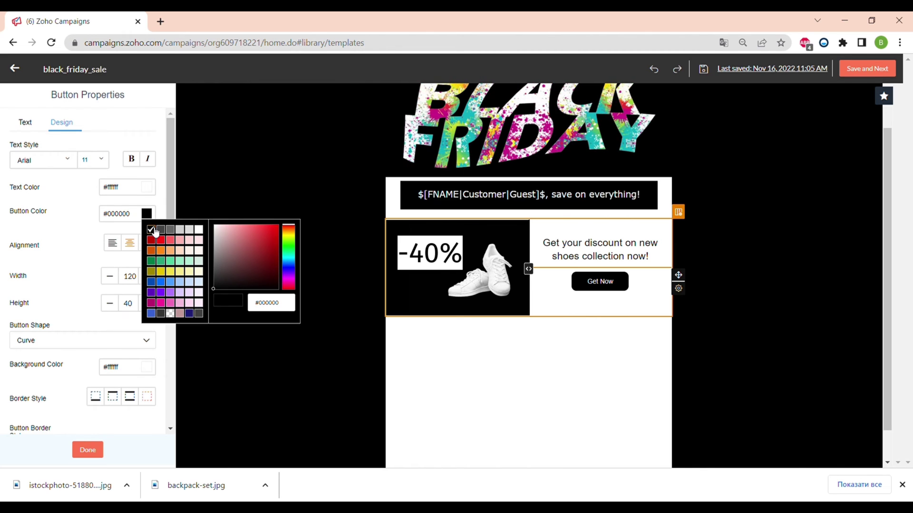
pyautogui.click(284, 187)
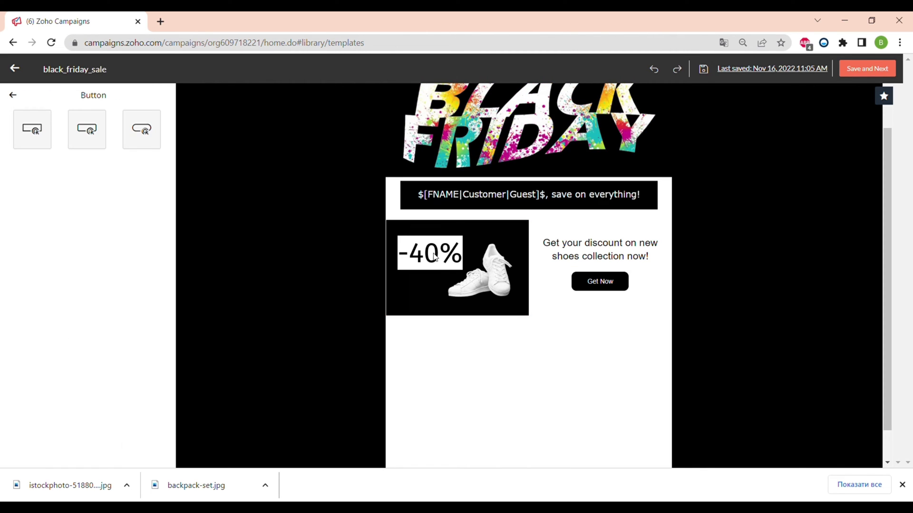
# Keep the Curve shape for the Get Now button
pyautogui.click(628, 287)
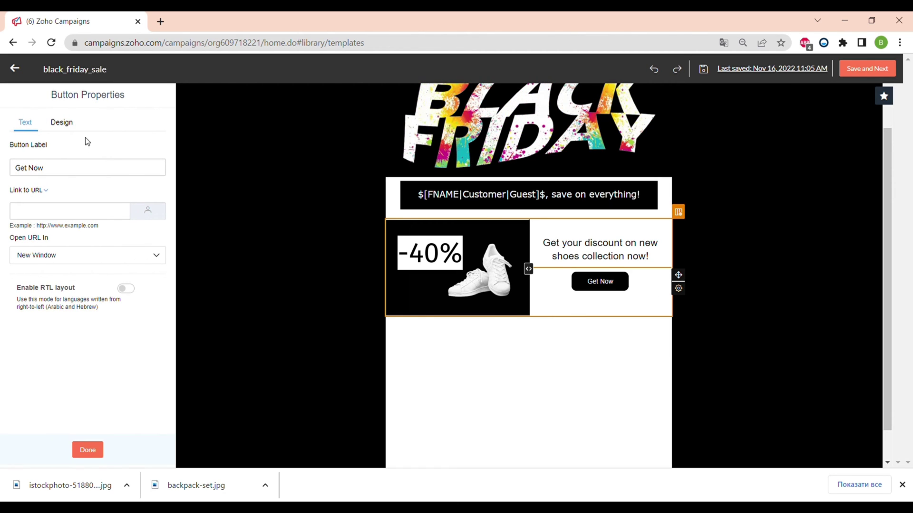
pyautogui.click(73, 124)
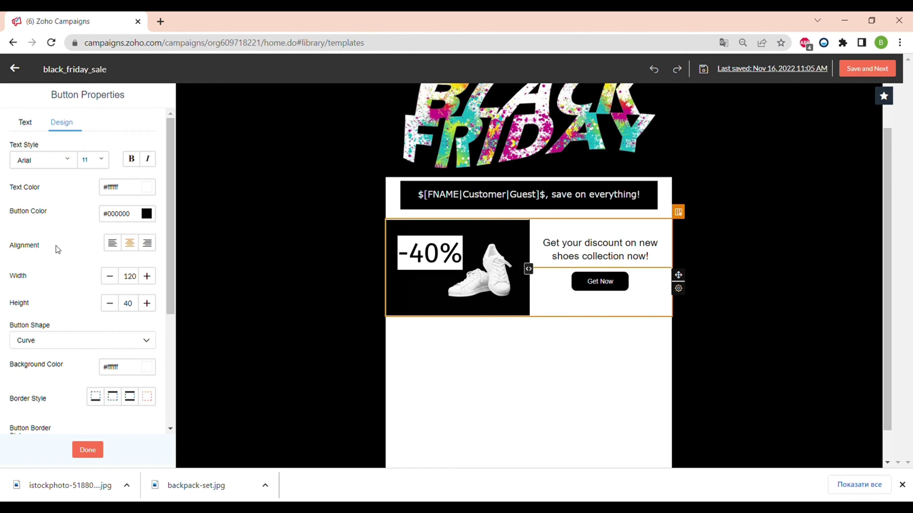
pyautogui.scroll(-4, 58, 248)
pyautogui.scroll(4, 57, 249)
pyautogui.scroll(-4, 75, 192)
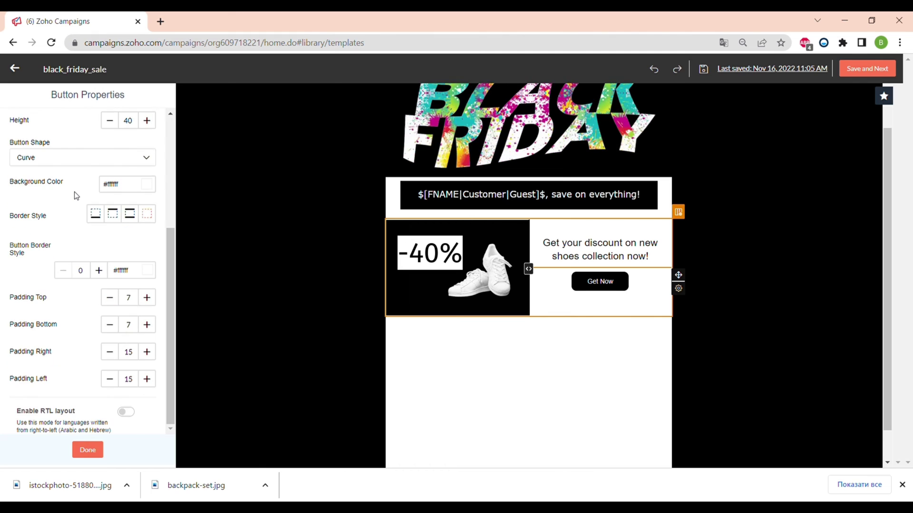
pyautogui.scroll(2, 74, 192)
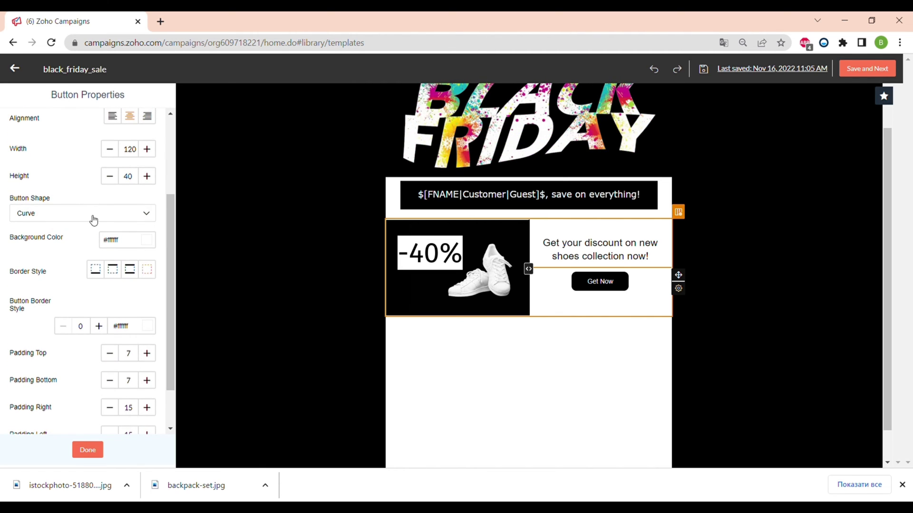
pyautogui.click(93, 219)
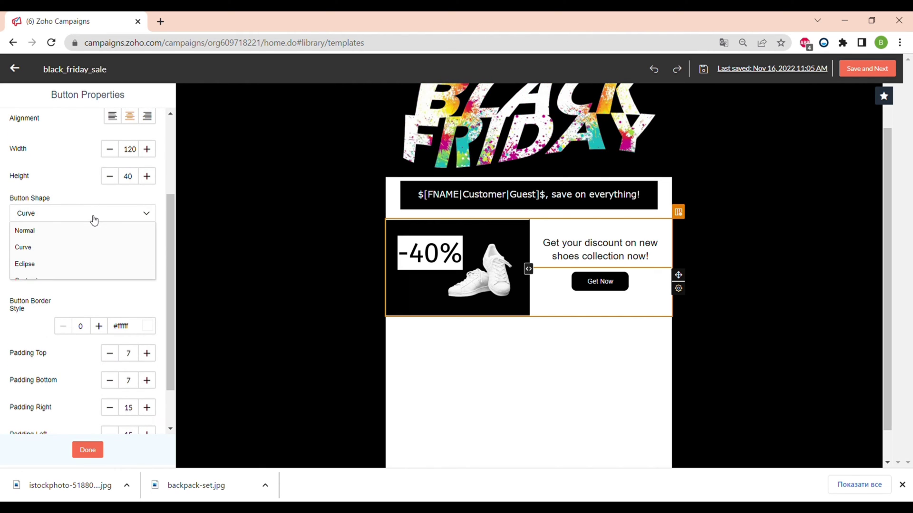
pyautogui.click(71, 247)
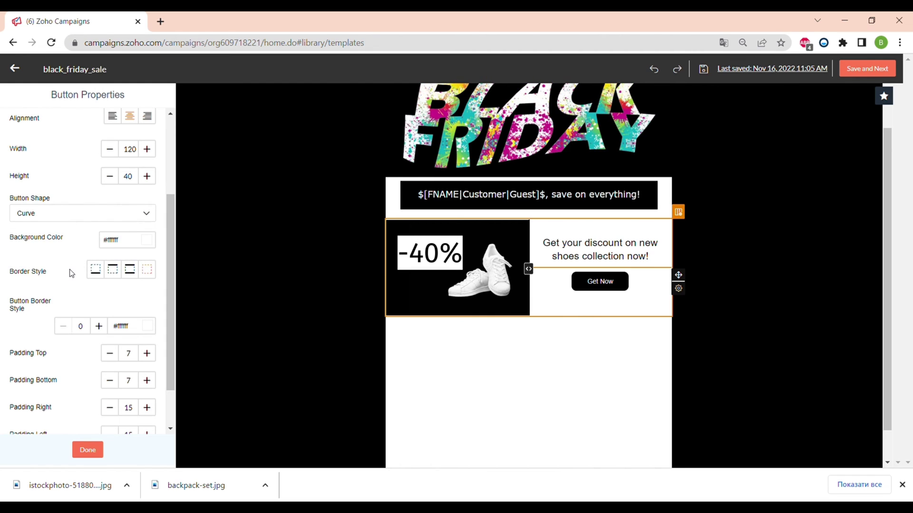
pyautogui.scroll(-1, 71, 273)
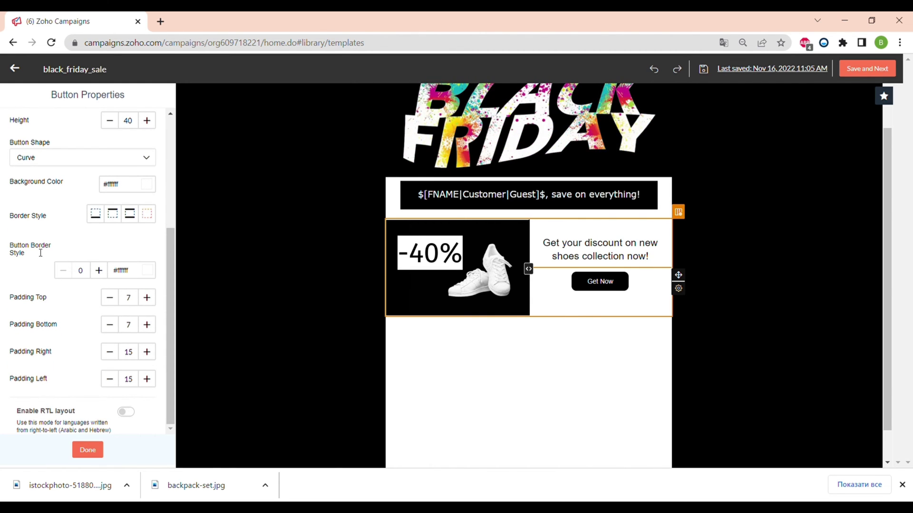
pyautogui.scroll(2, 92, 324)
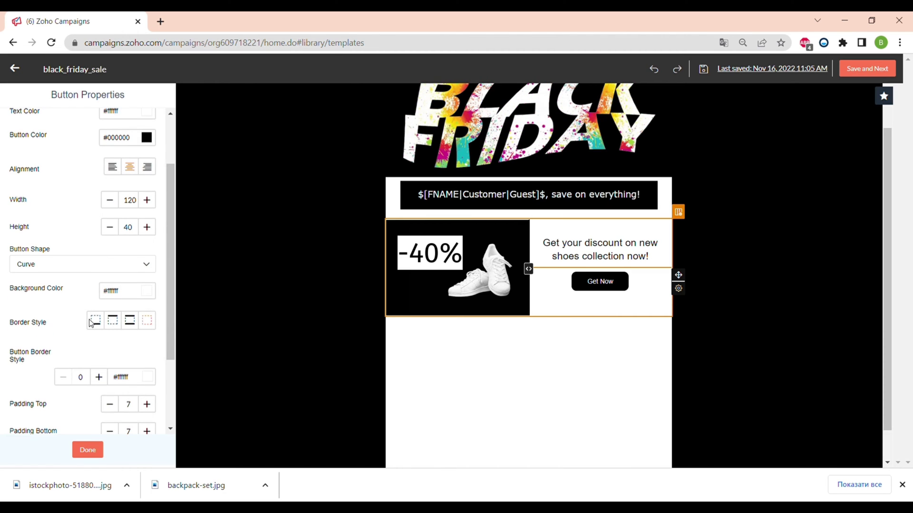
pyautogui.scroll(2, 91, 323)
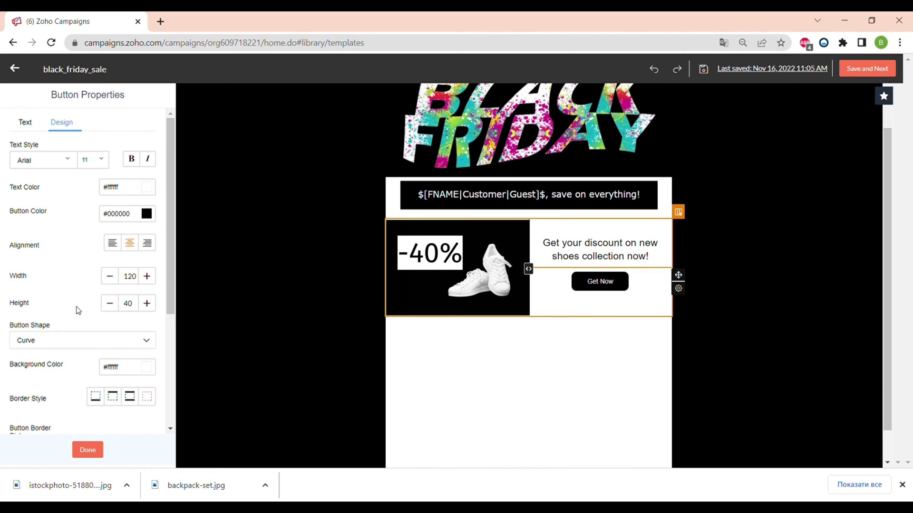
# Review the Get Now button's label and link settings
pyautogui.click(33, 131)
pyautogui.click(60, 172)
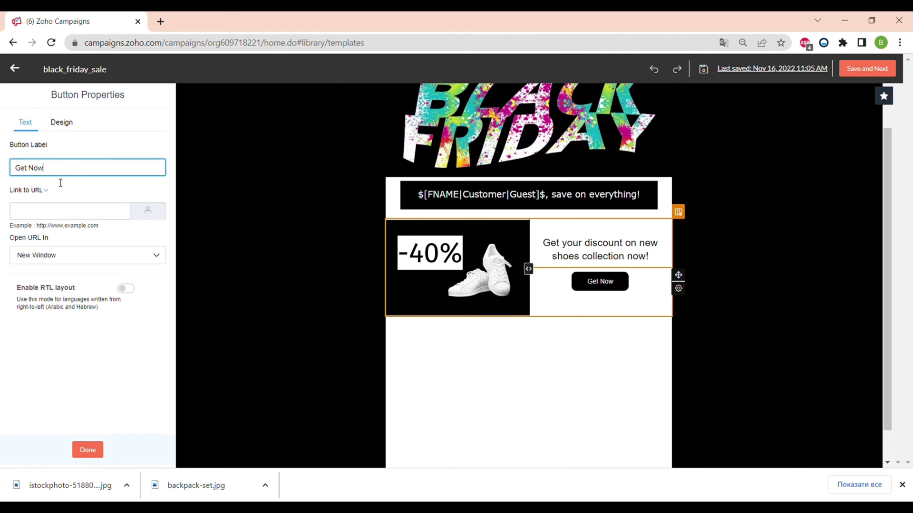
pyautogui.click(63, 209)
pyautogui.click(67, 174)
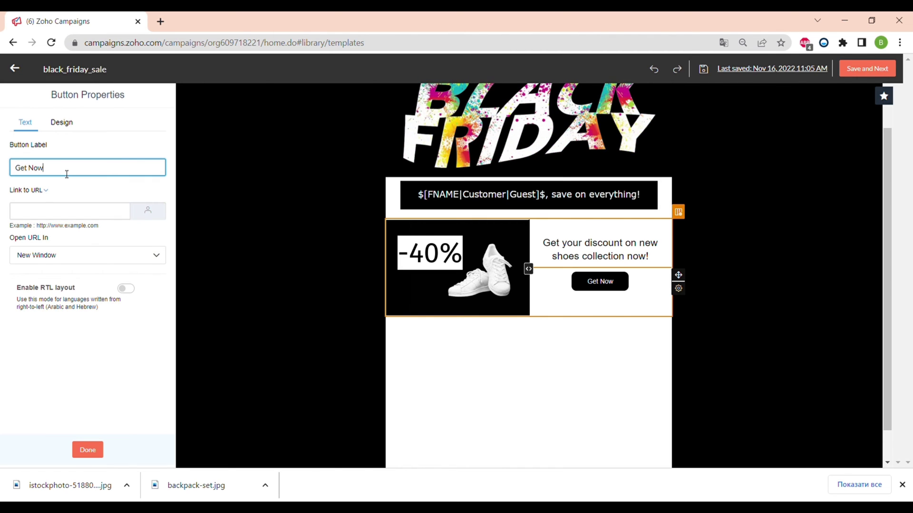
pyautogui.click(194, 261)
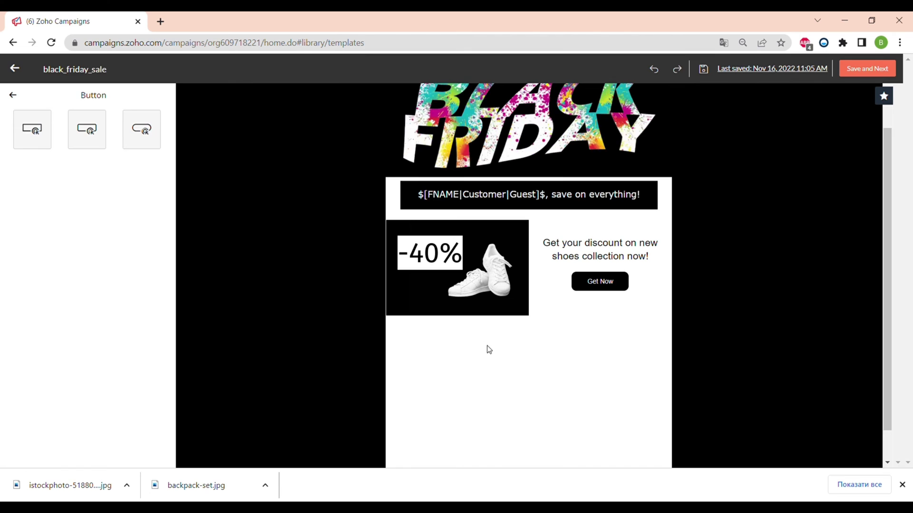
pyautogui.click(633, 281)
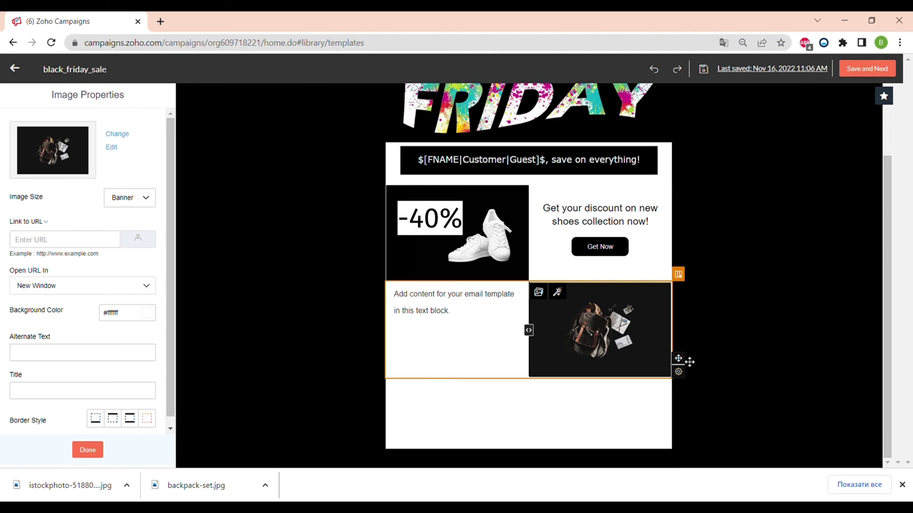
# Shift the backpack photo left in Image Editor and make its canvas background black
pyautogui.moveTo(681, 373)
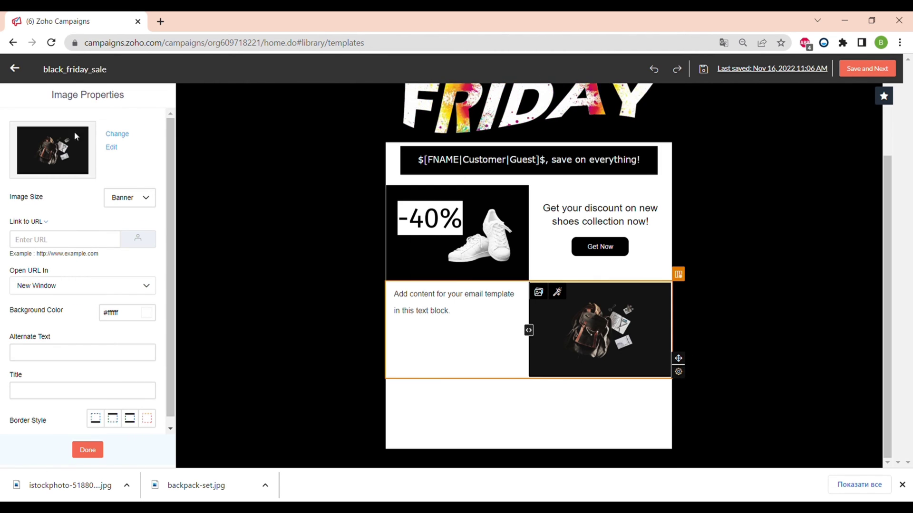
pyautogui.click(113, 148)
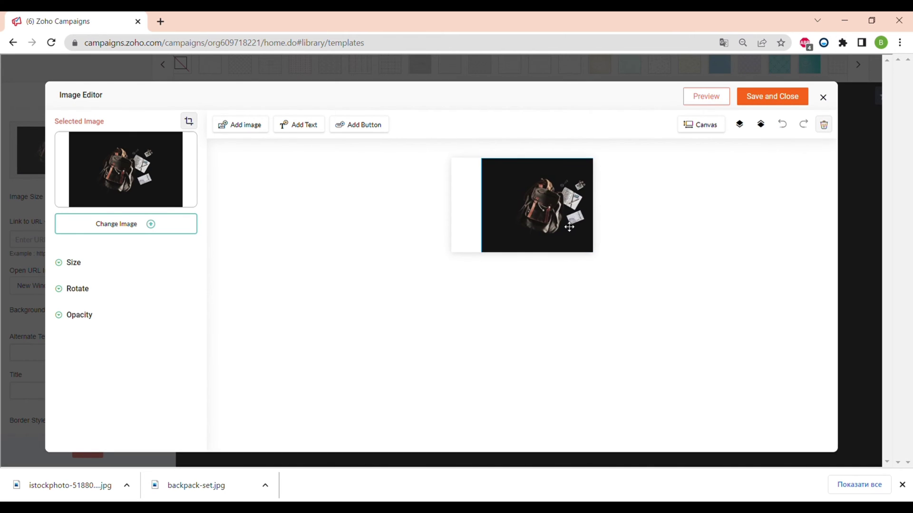
pyautogui.moveTo(569, 228); pyautogui.dragTo(631, 243)
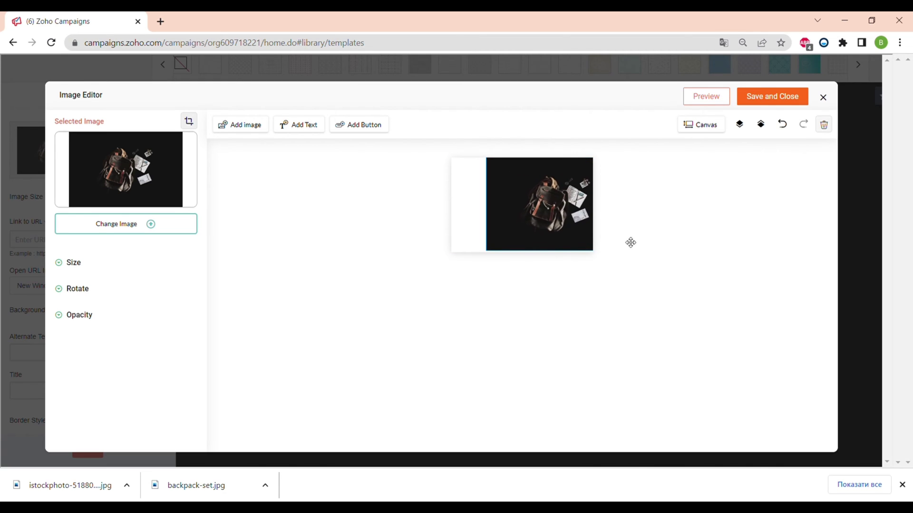
pyautogui.click(699, 125)
pyautogui.click(737, 124)
pyautogui.click(741, 138)
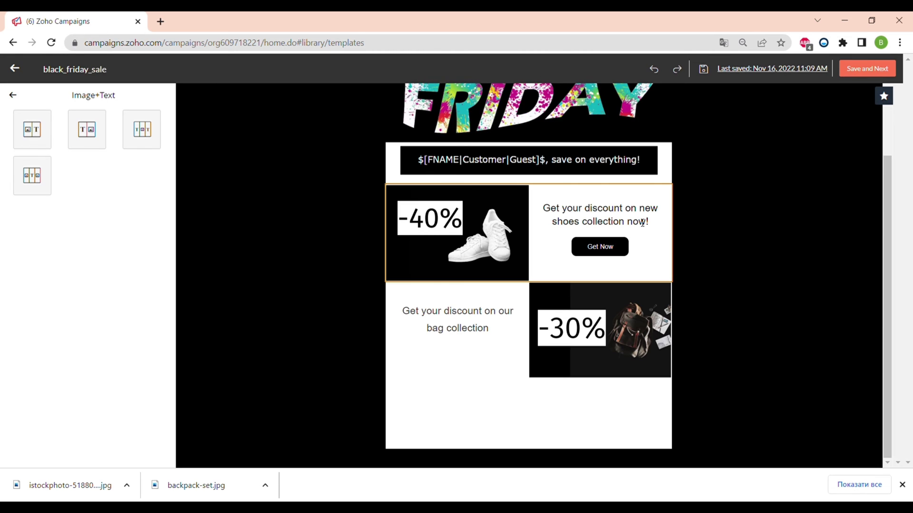
# Duplicate the Get Now button and place the copy under the bag collection text
pyautogui.click(638, 252)
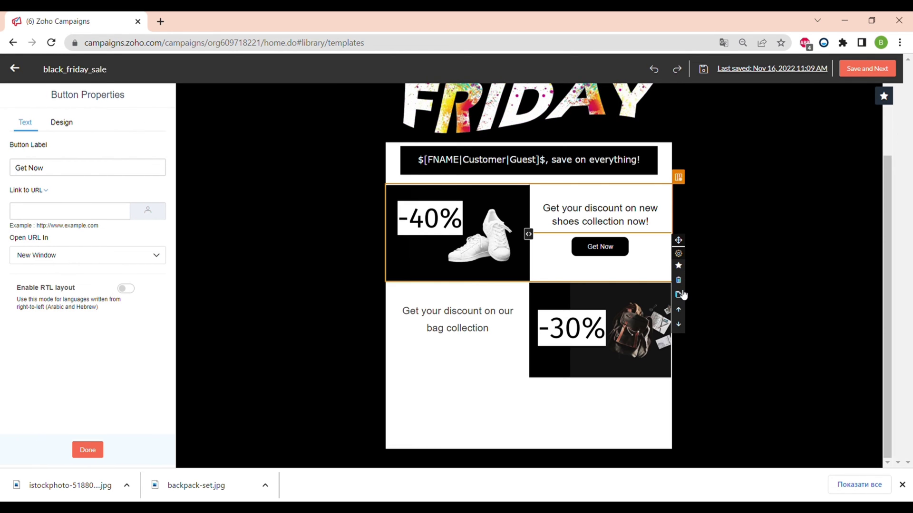
pyautogui.click(681, 297)
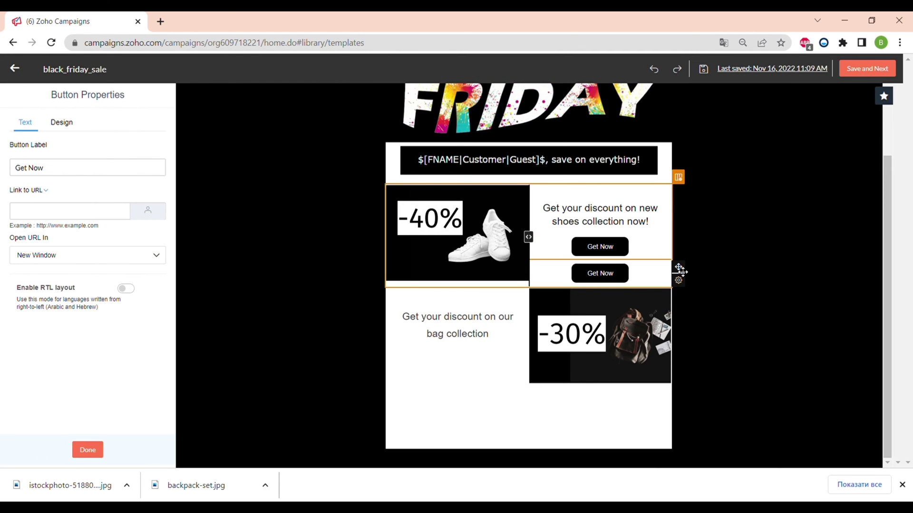
pyautogui.moveTo(681, 271); pyautogui.dragTo(480, 352)
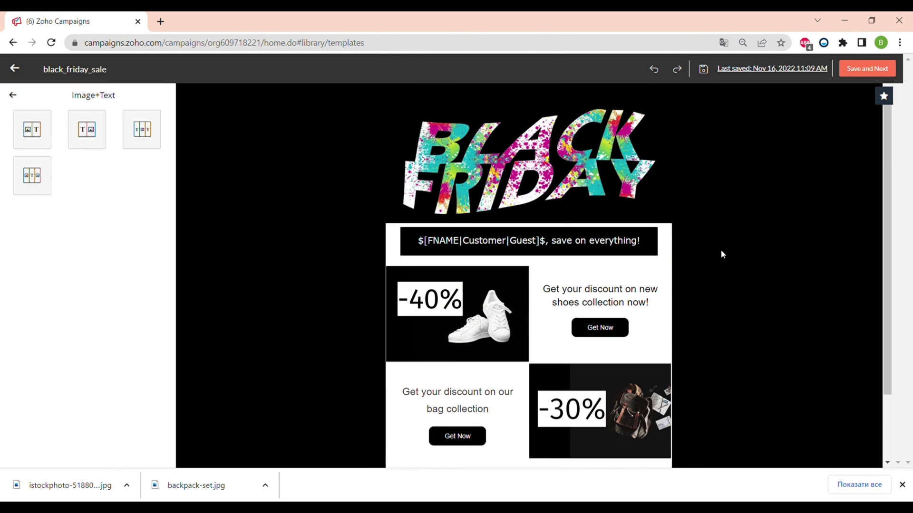
# Widen the image columns in the shoe and bag rows, splitting the bag row 45:55
pyautogui.scroll(2, 721, 255)
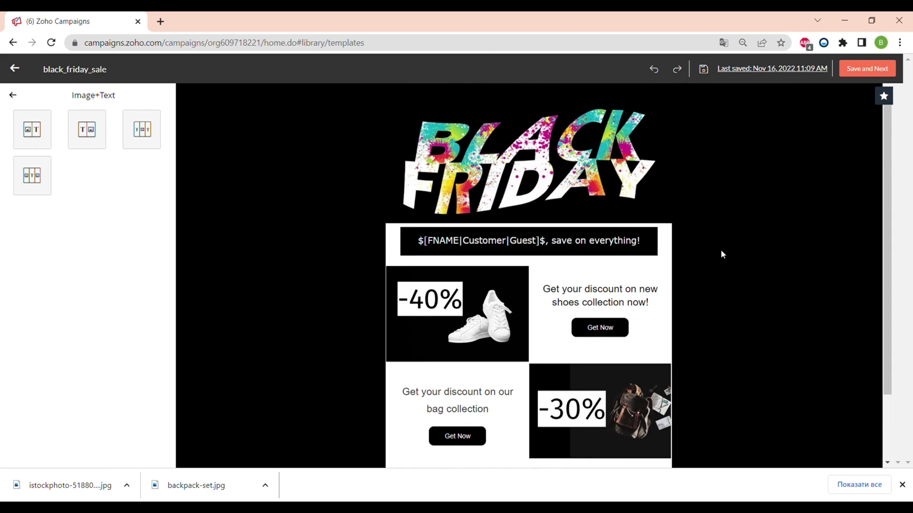
pyautogui.scroll(-1, 721, 255)
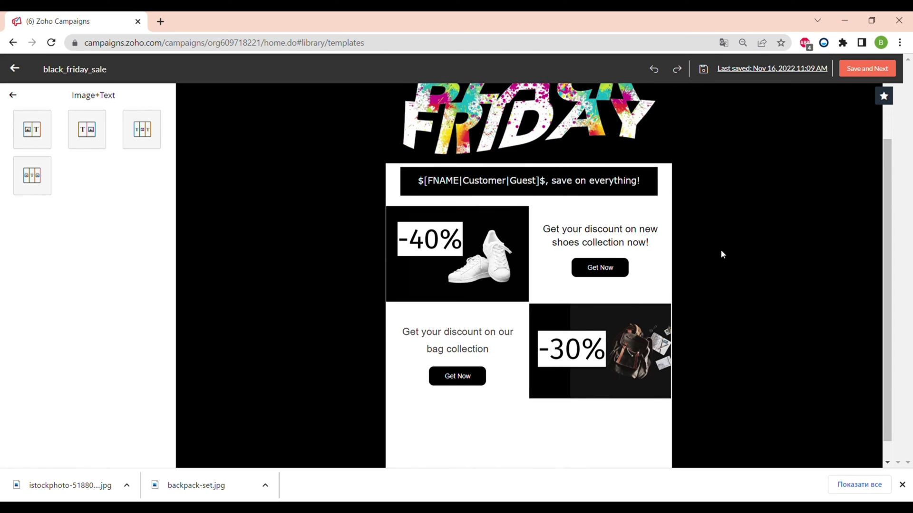
pyautogui.click(489, 280)
pyautogui.moveTo(538, 250); pyautogui.dragTo(550, 253)
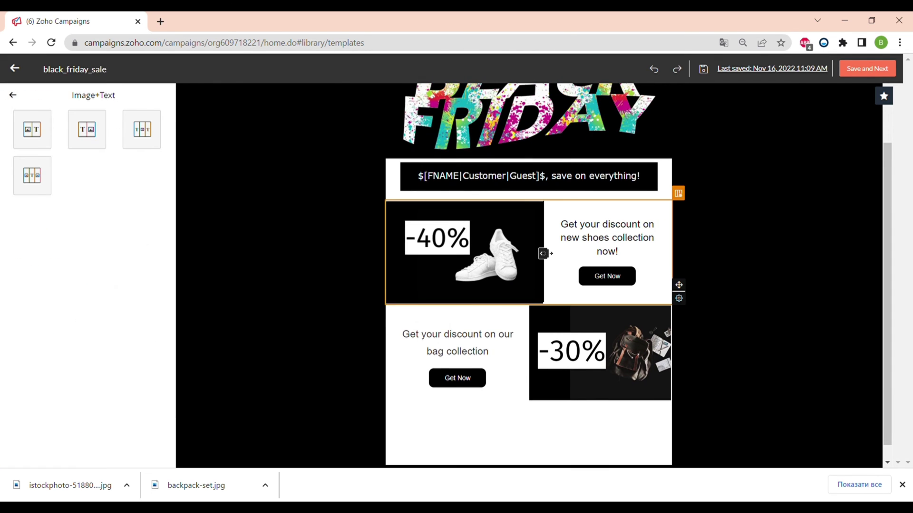
pyautogui.click(552, 316)
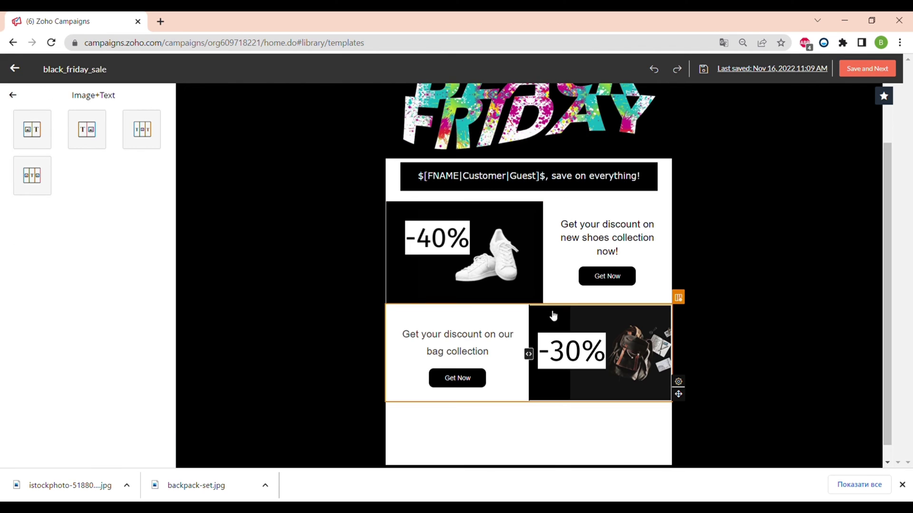
pyautogui.click(552, 316)
pyautogui.click(518, 362)
pyautogui.moveTo(528, 354); pyautogui.dragTo(252, 312)
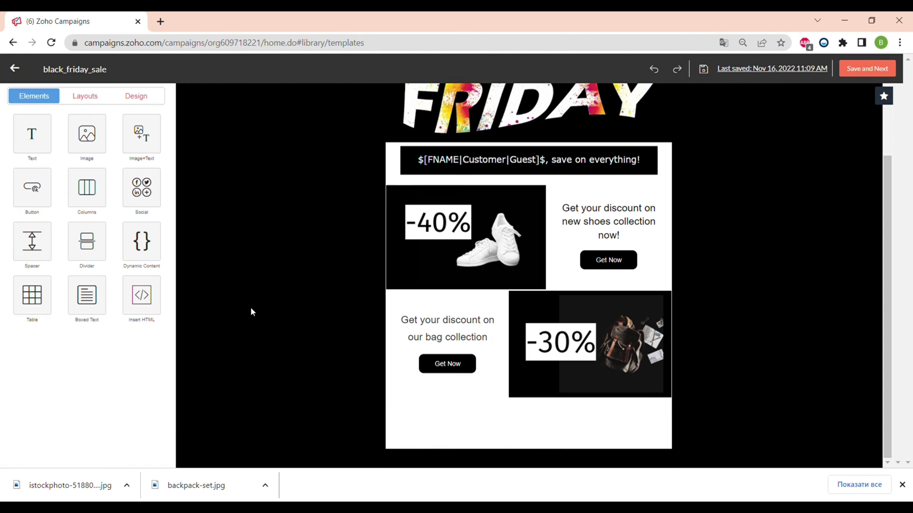
# Browse a Dynamic Content condition's FNAME fields, operators and else-if rows, then cancel it
pyautogui.click(143, 242)
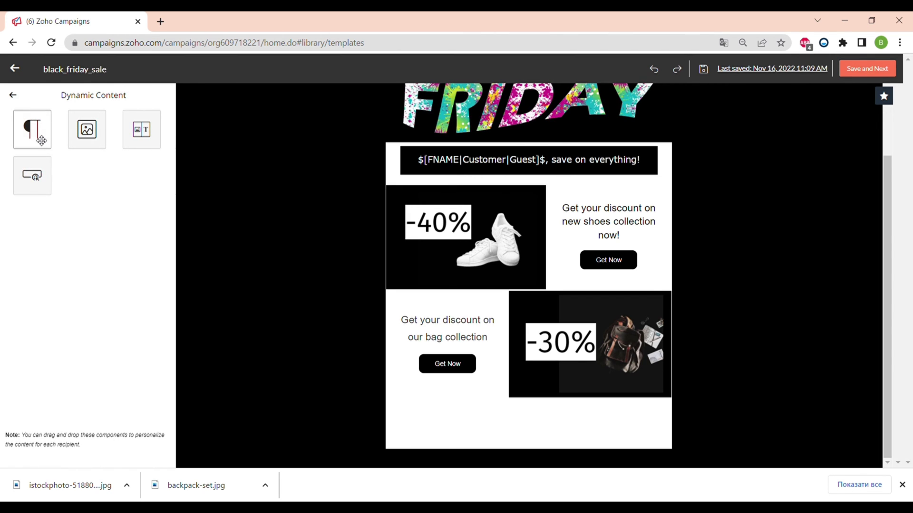
pyautogui.click(37, 179)
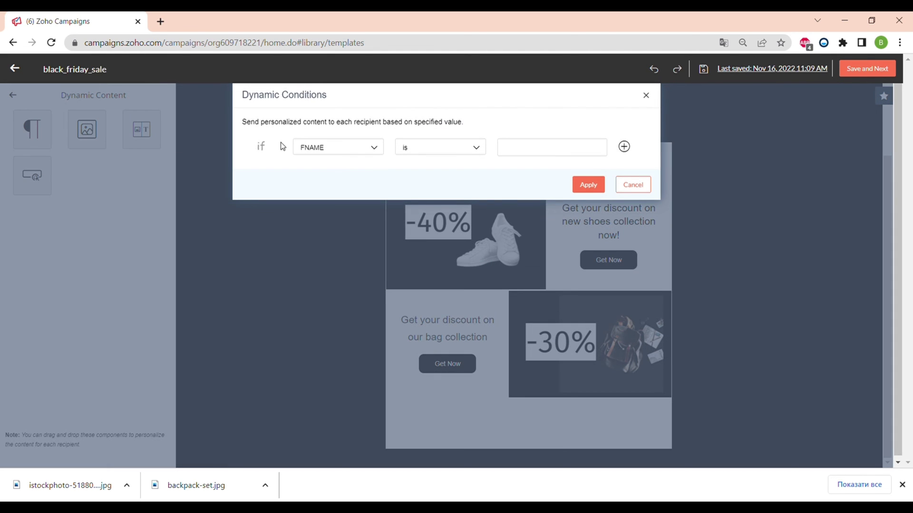
pyautogui.click(343, 152)
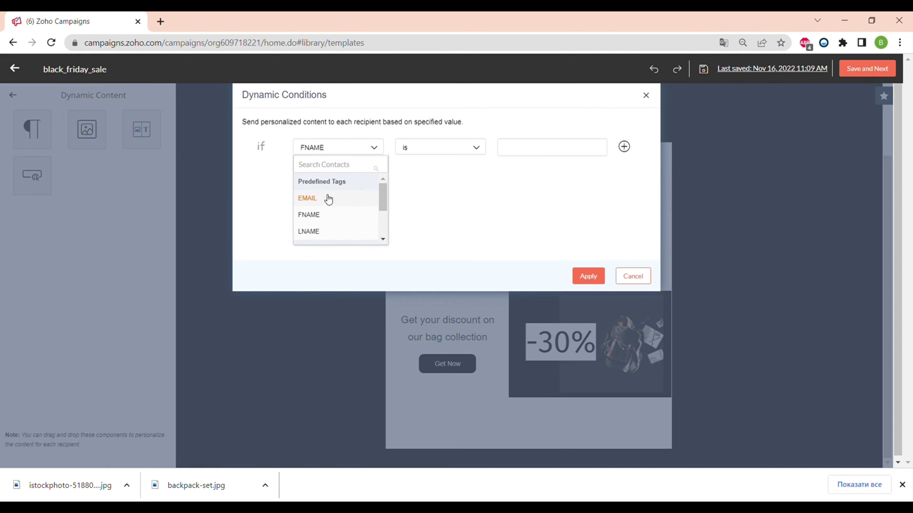
pyautogui.scroll(-3, 327, 223)
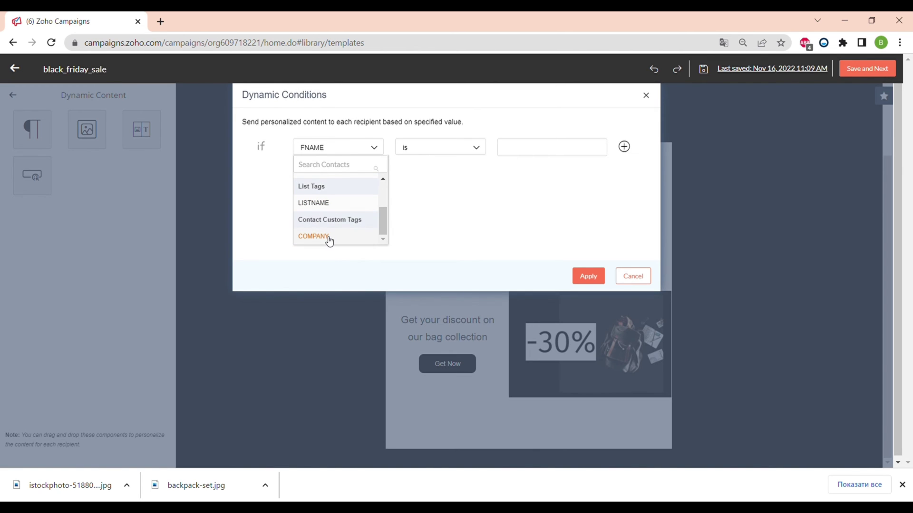
pyautogui.scroll(3, 336, 204)
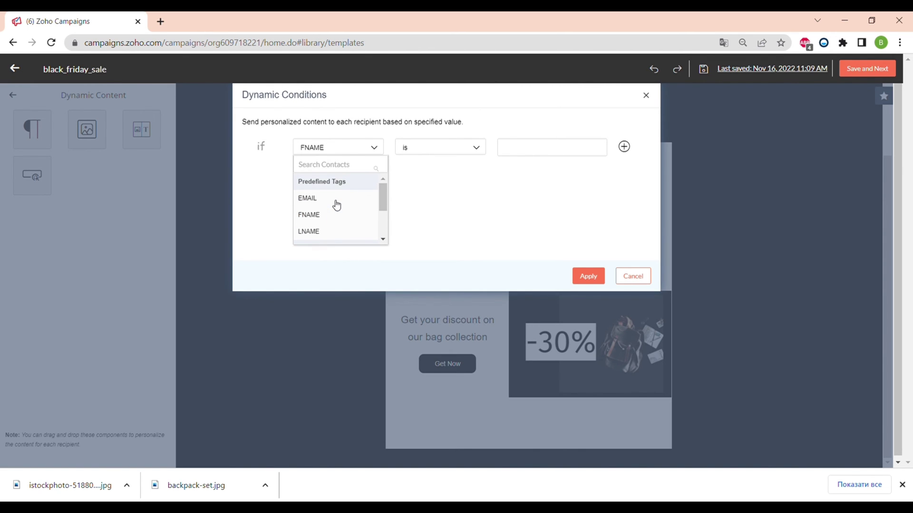
pyautogui.click(461, 150)
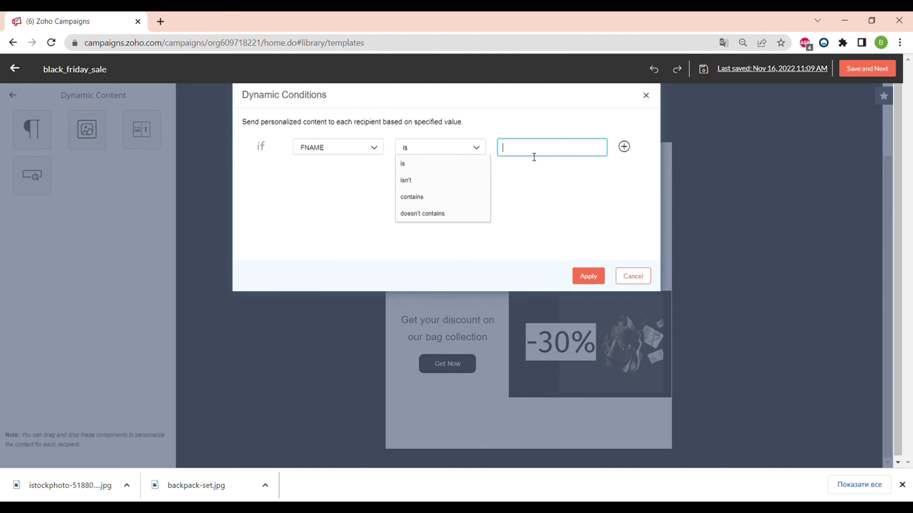
pyautogui.click(624, 147)
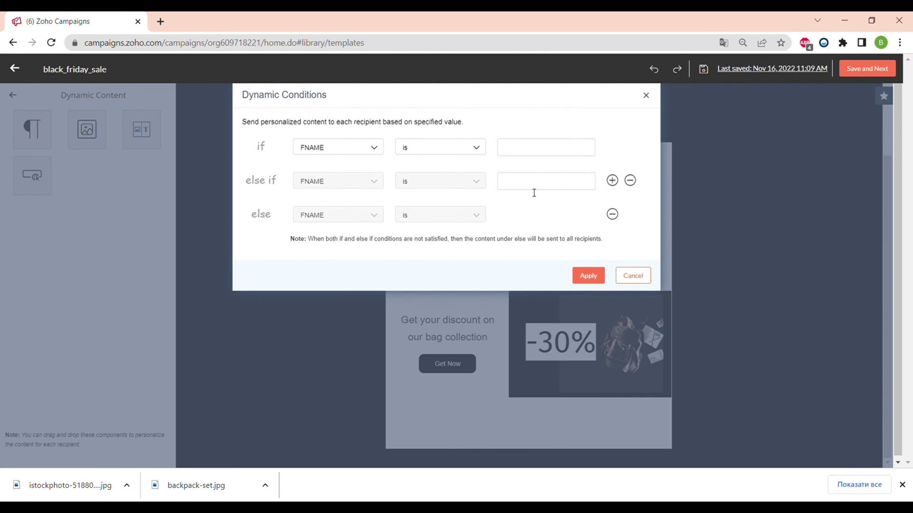
pyautogui.click(633, 275)
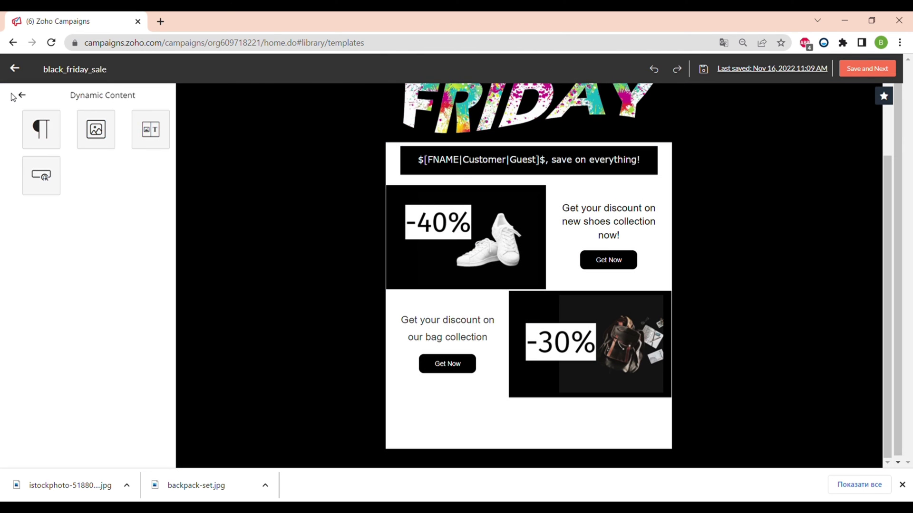
# Add a 2px solid divider below the bag row and change its line colour to black
pyautogui.click(13, 95)
pyautogui.click(75, 250)
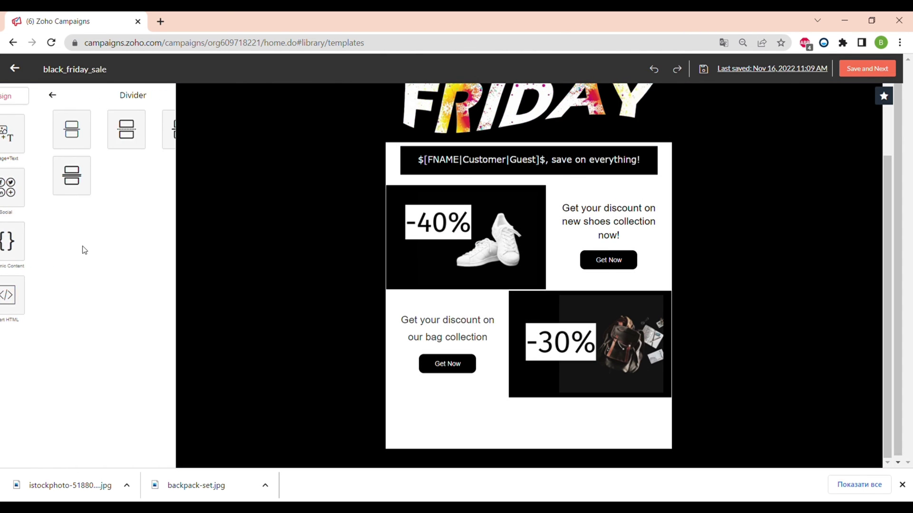
pyautogui.moveTo(34, 138); pyautogui.dragTo(528, 409)
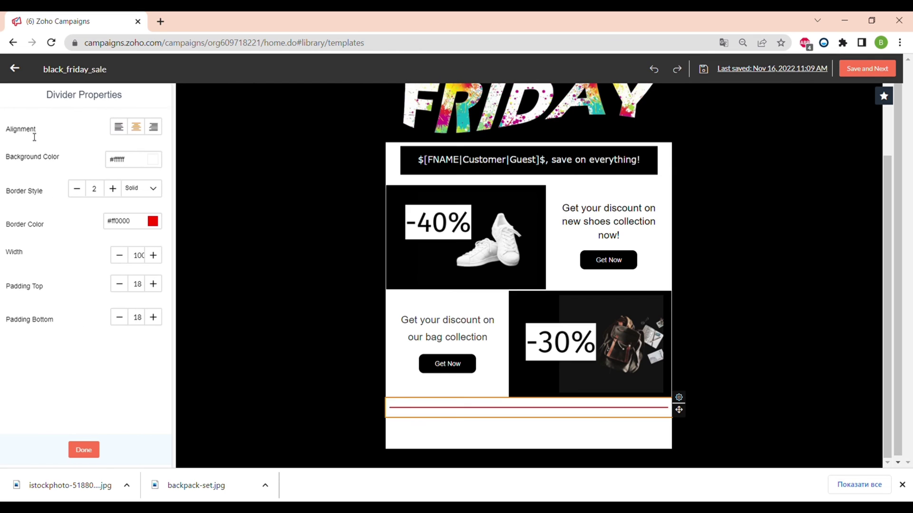
pyautogui.click(244, 285)
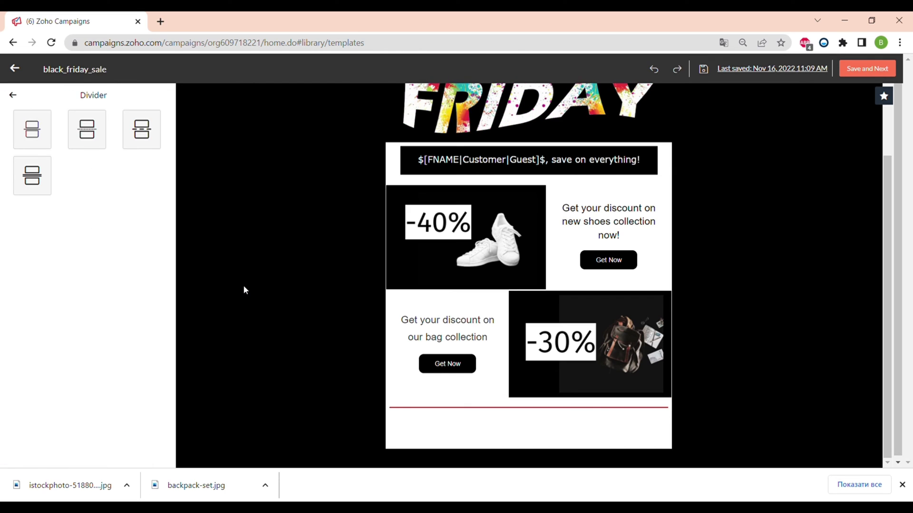
pyautogui.click(417, 409)
pyautogui.click(161, 221)
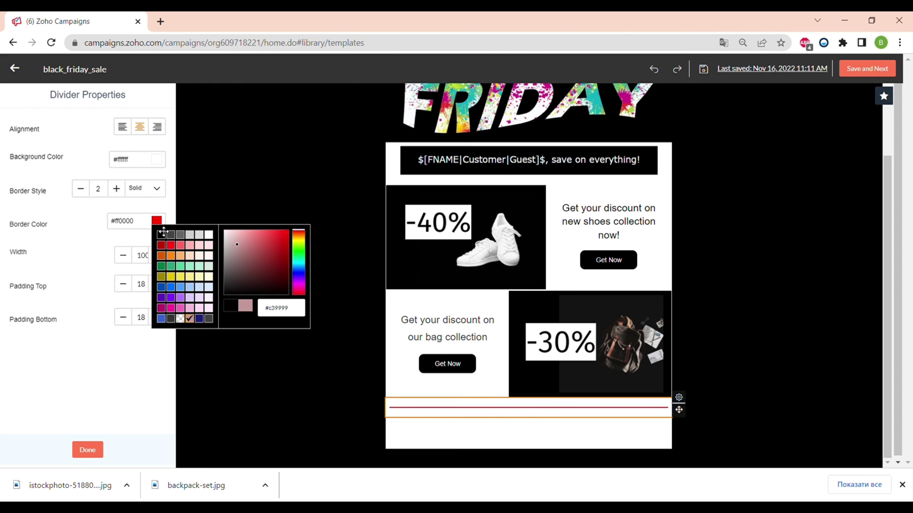
pyautogui.click(162, 235)
pyautogui.click(280, 194)
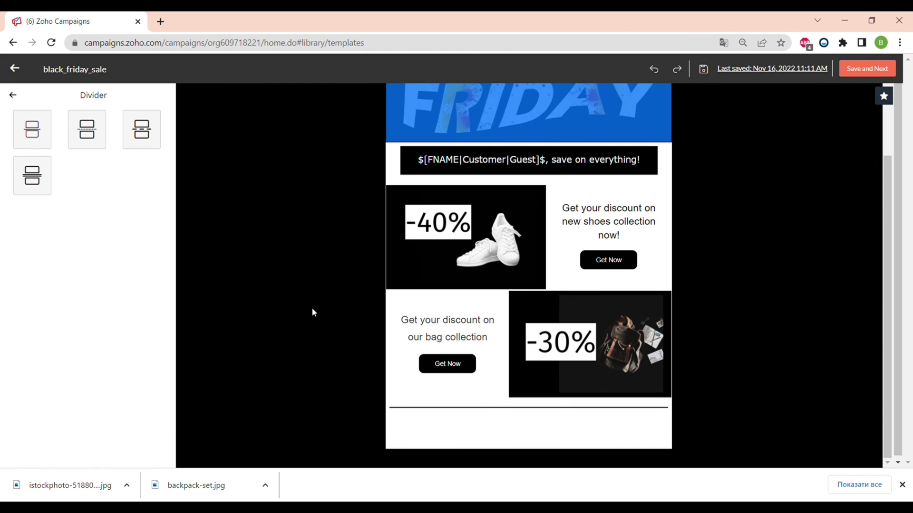
pyautogui.scroll(2, 617, 284)
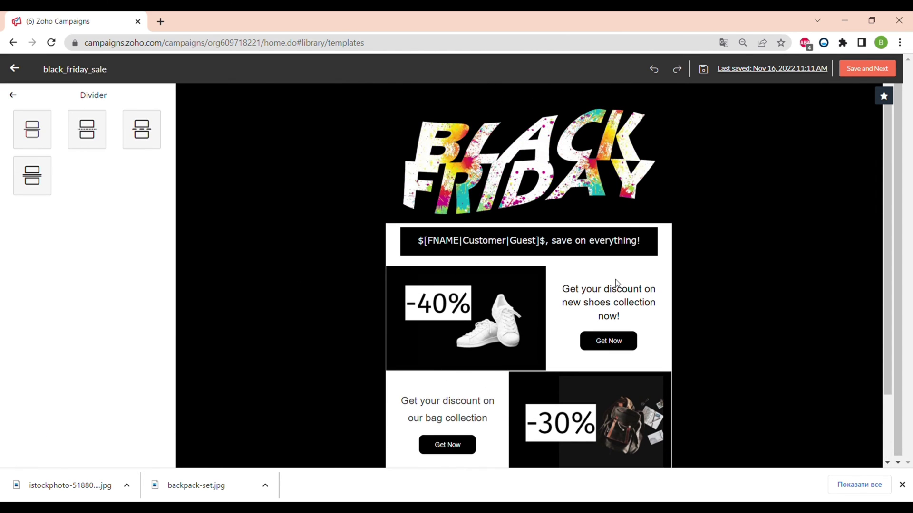
pyautogui.scroll(-2, 615, 288)
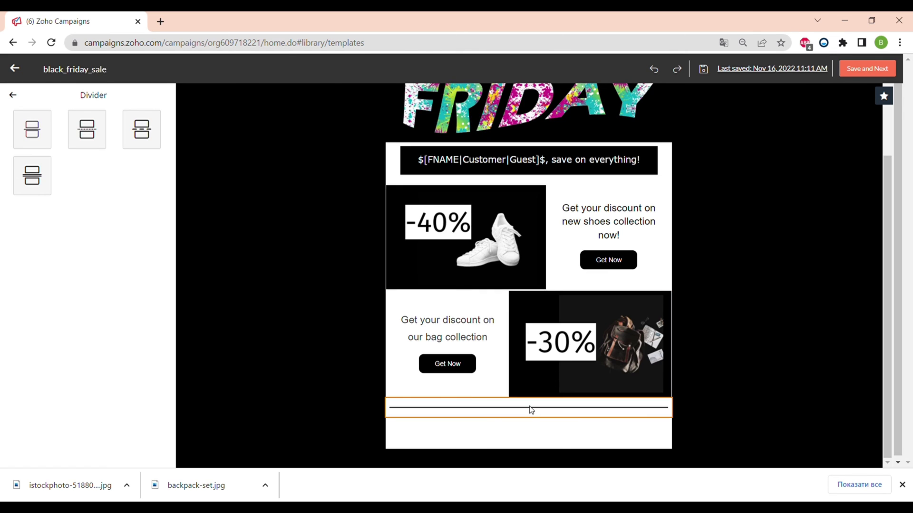
pyautogui.click(14, 96)
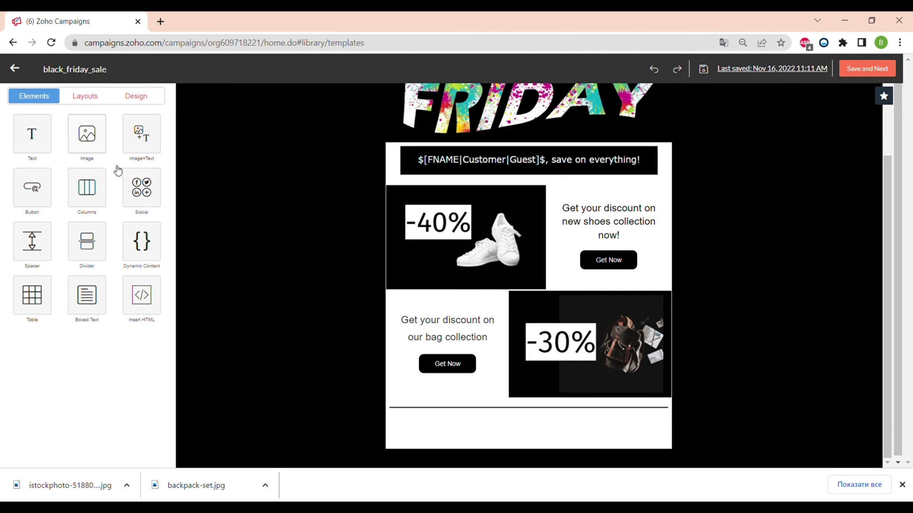
# Add a social links widget at the bottom of the email, below the divider
pyautogui.click(146, 200)
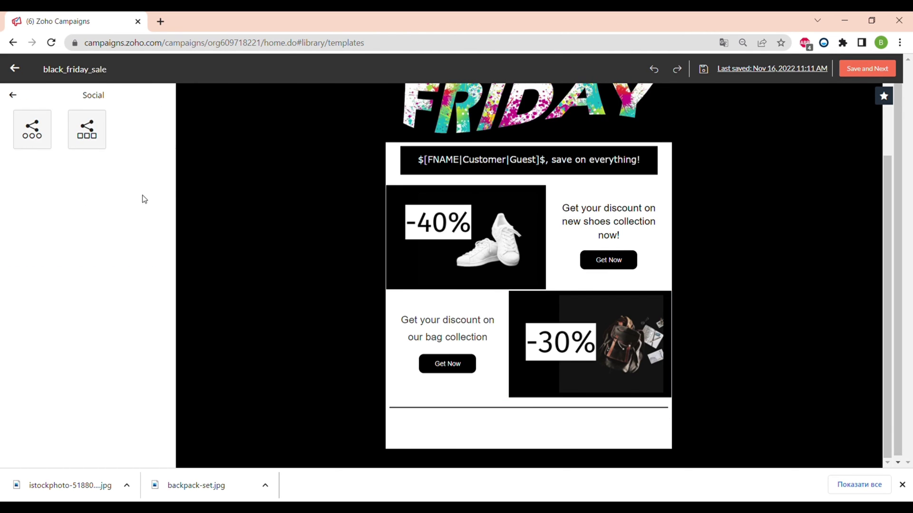
pyautogui.click(87, 145)
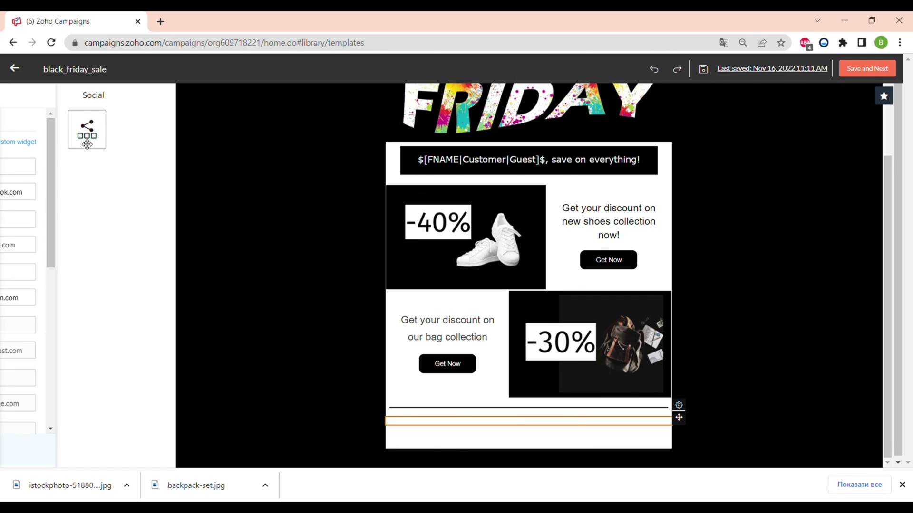
pyautogui.scroll(-3, 82, 194)
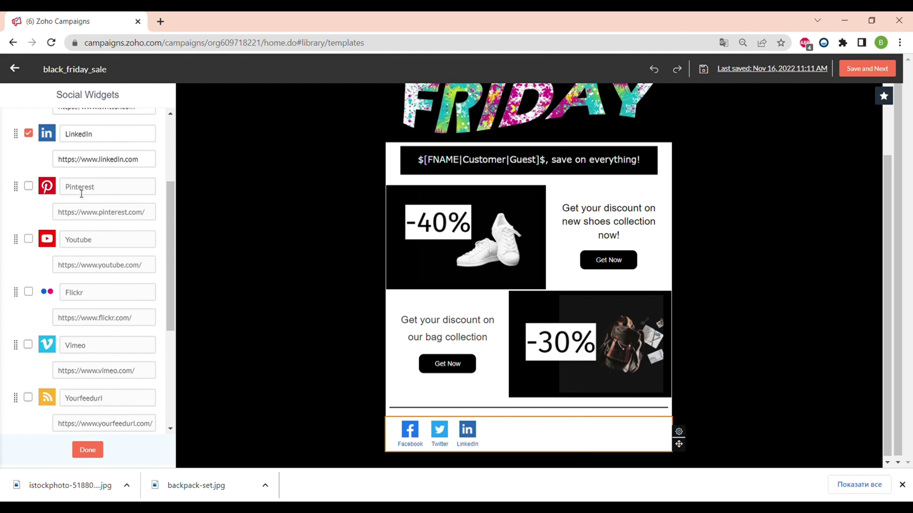
pyautogui.scroll(3, 80, 188)
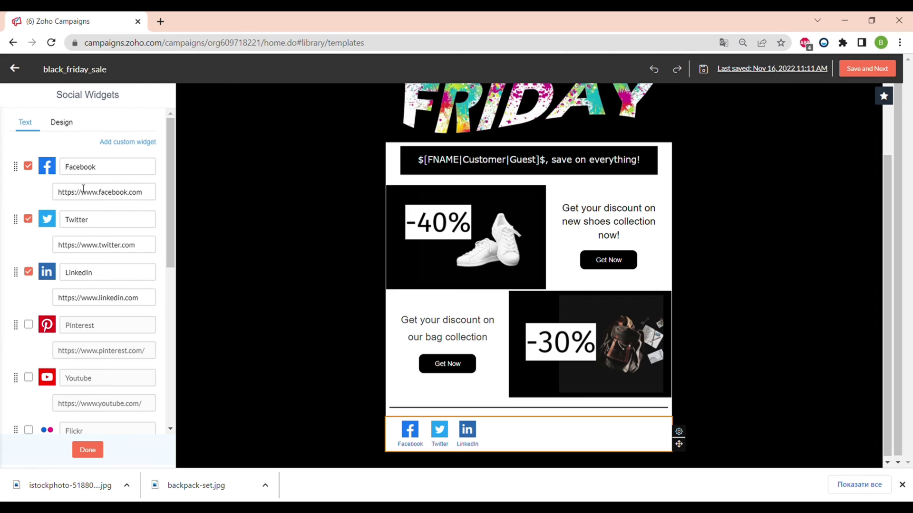
pyautogui.scroll(-1, 71, 323)
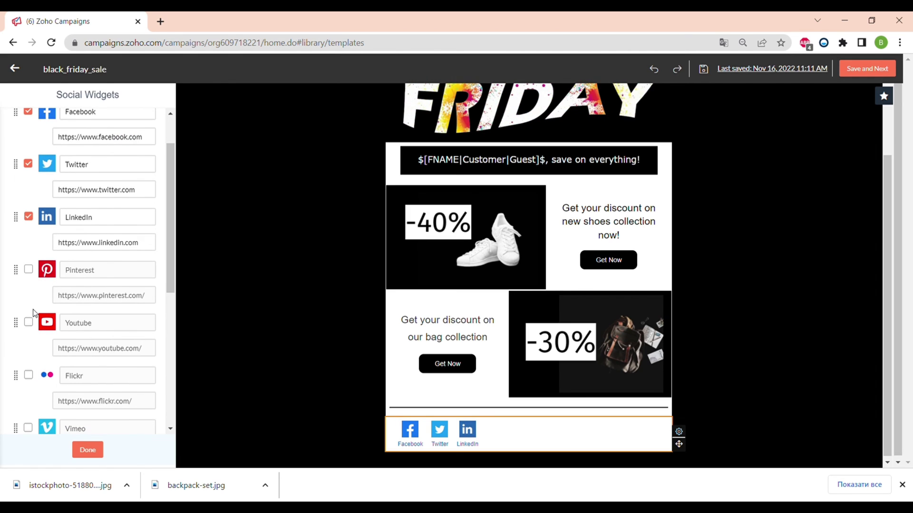
pyautogui.scroll(-4, 33, 329)
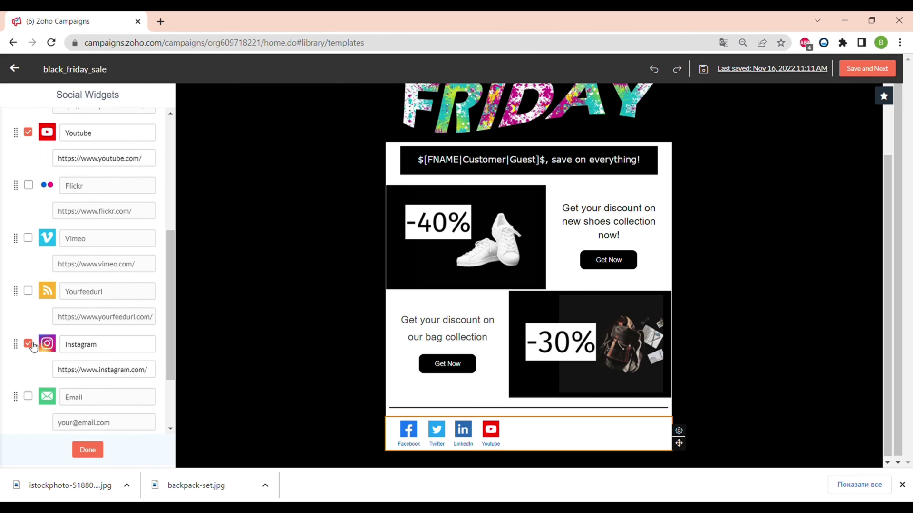
pyautogui.scroll(5, 80, 214)
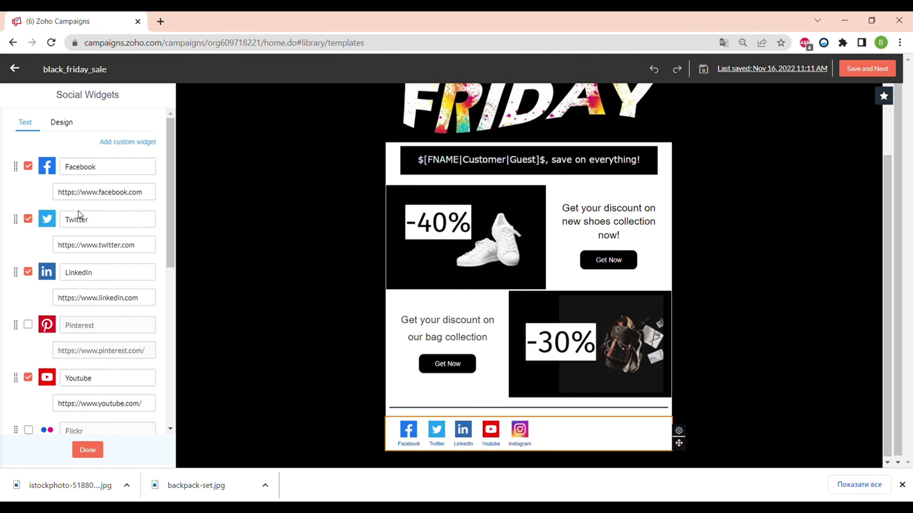
# Centre the social icons and switch them to the outlined square style
pyautogui.click(71, 120)
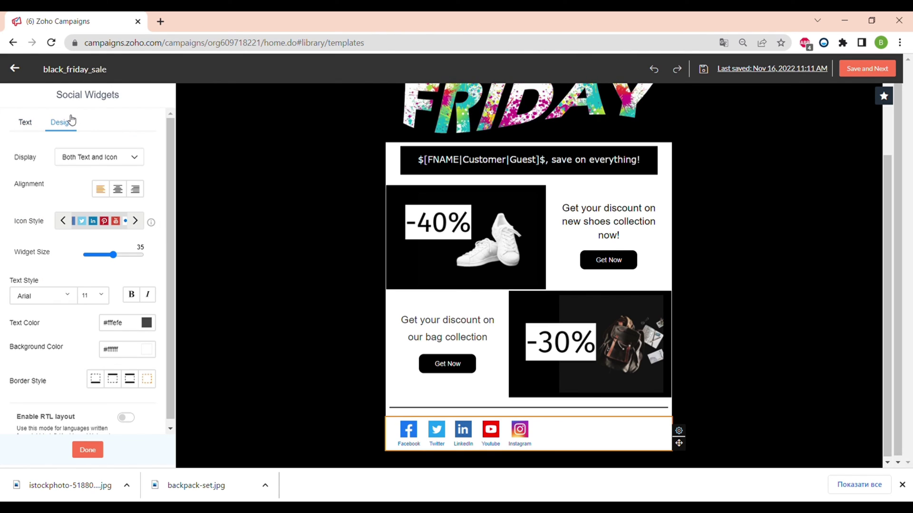
pyautogui.click(121, 190)
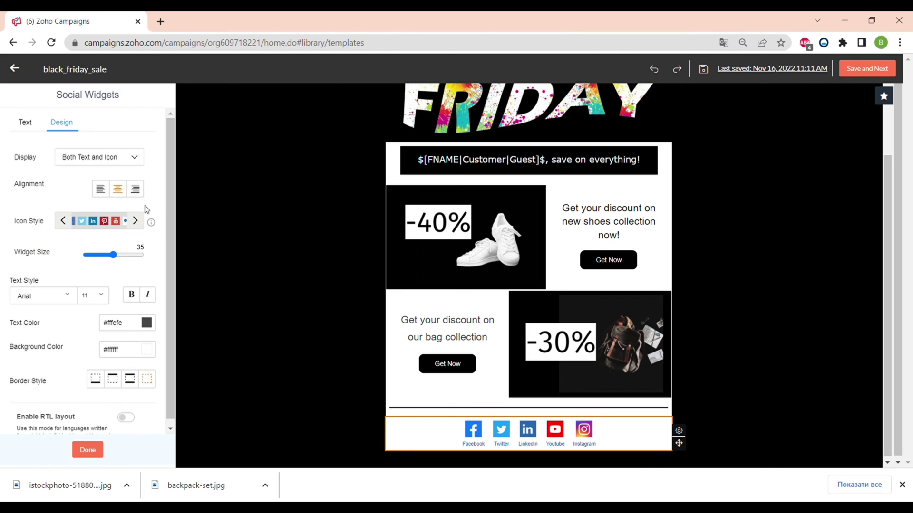
pyautogui.click(138, 222)
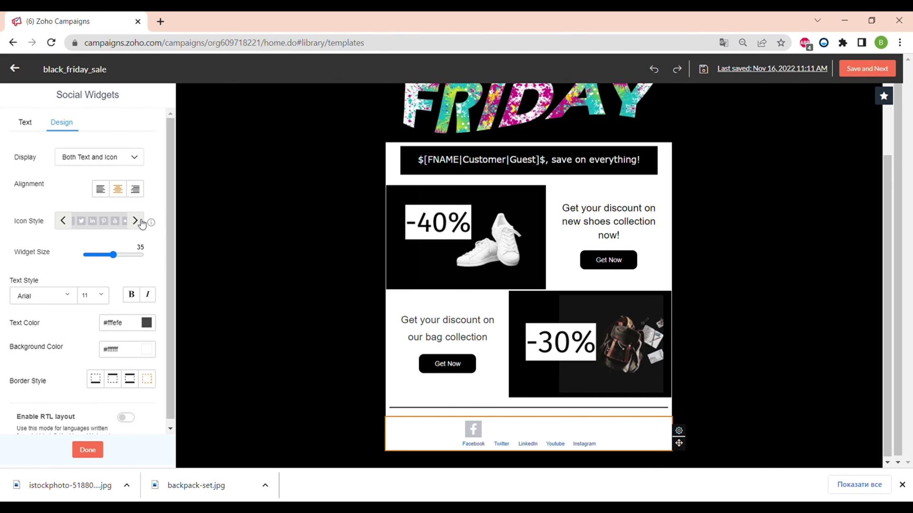
pyautogui.click(138, 221)
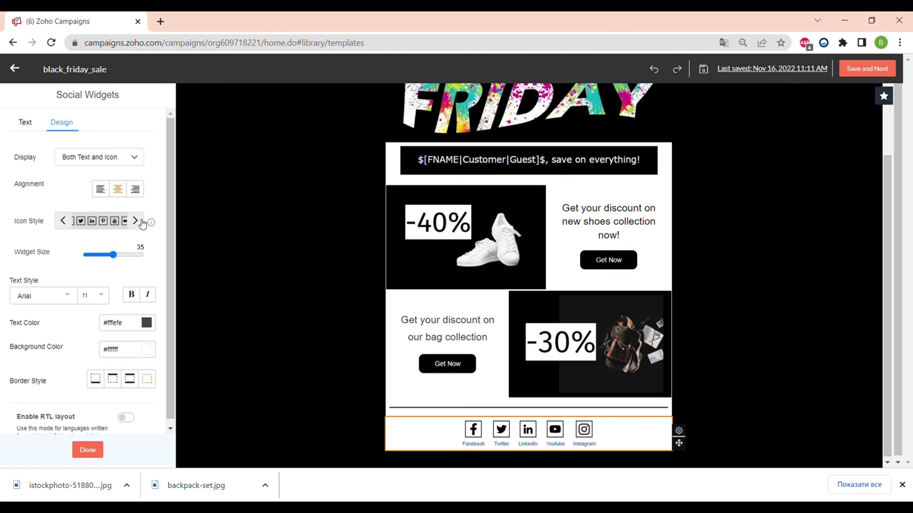
pyautogui.click(272, 225)
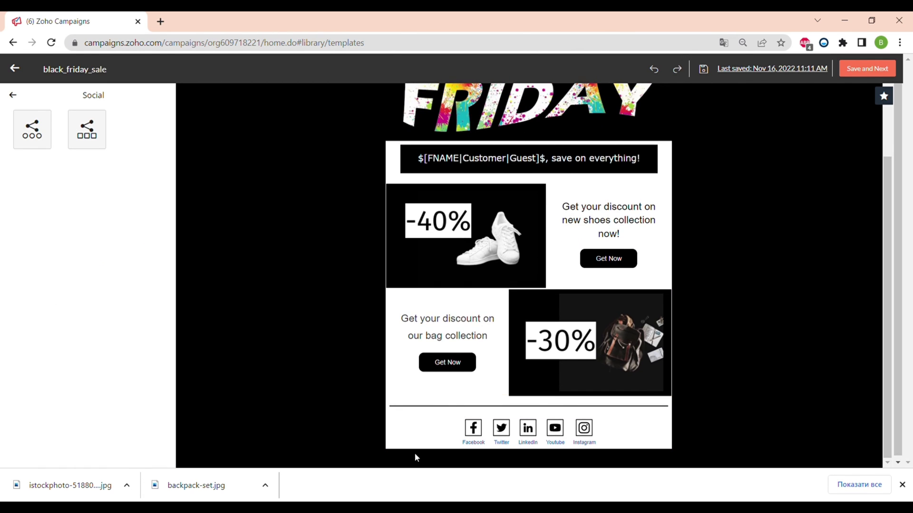
# Set the social icons to Display Icon Only, without text labels
pyautogui.click(424, 434)
pyautogui.click(60, 121)
pyautogui.click(116, 157)
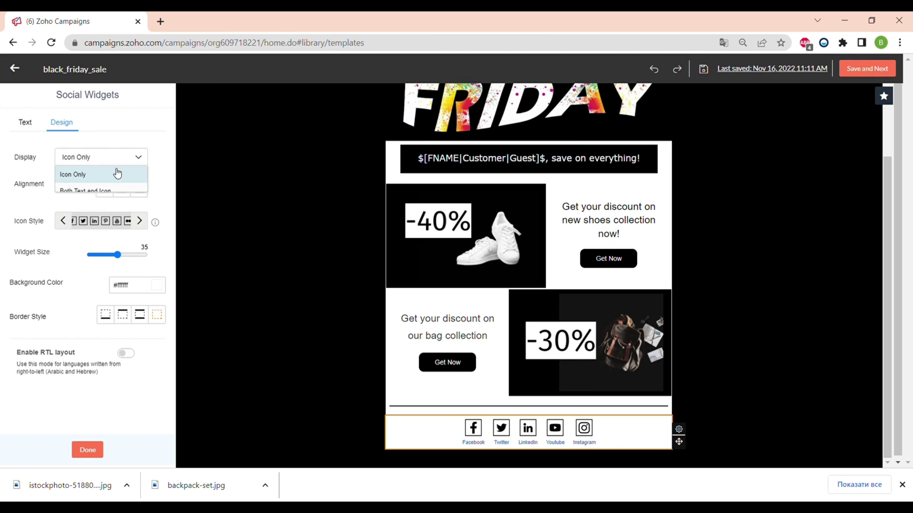
pyautogui.click(118, 174)
pyautogui.click(264, 267)
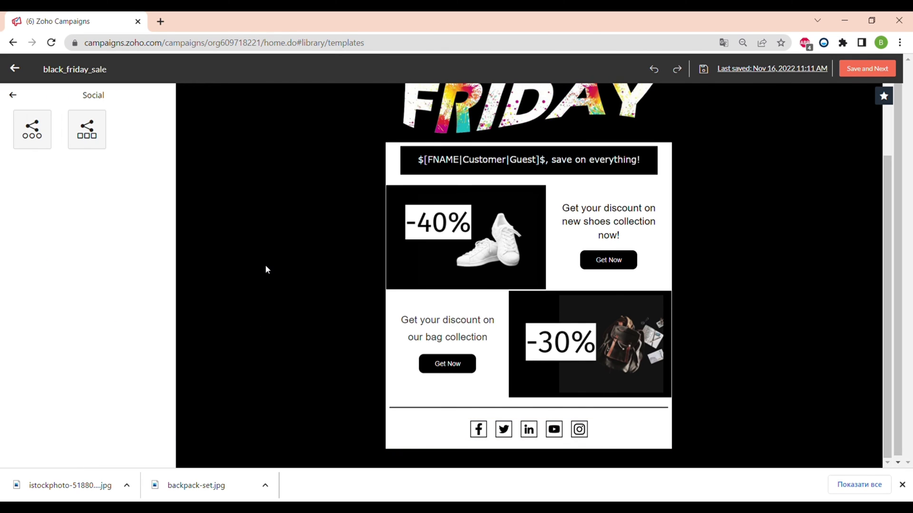
pyautogui.scroll(2, 265, 269)
pyautogui.scroll(-2, 266, 270)
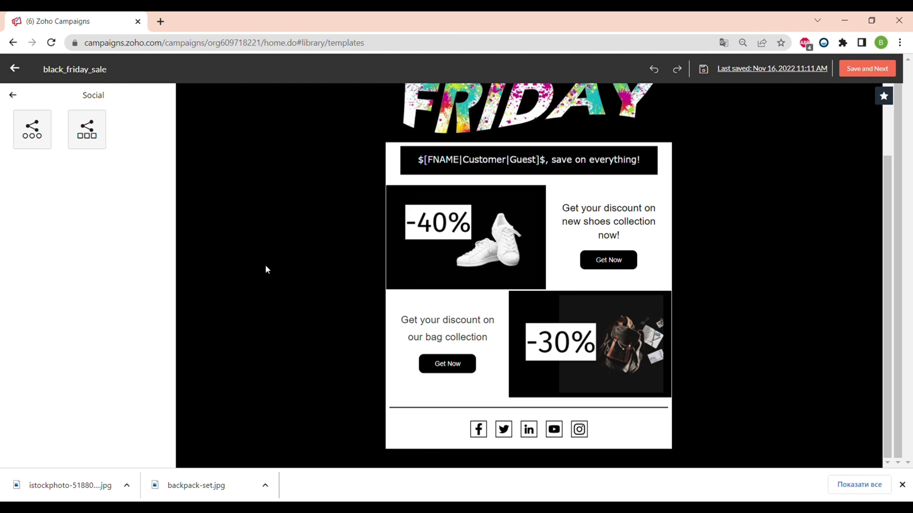
pyautogui.scroll(1, 265, 269)
pyautogui.scroll(2, 266, 267)
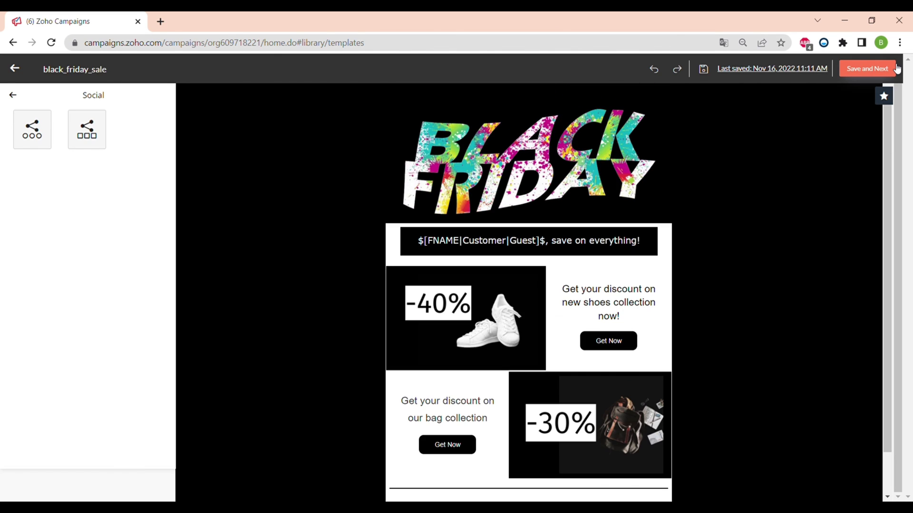
# Save the template and create campaign test_bf with topic Friday survey
pyautogui.click(894, 67)
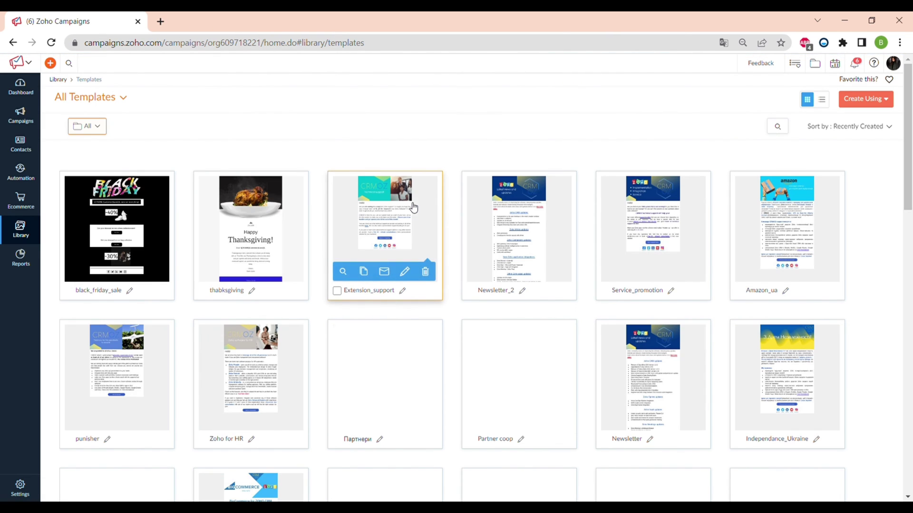
pyautogui.write('test_bf')
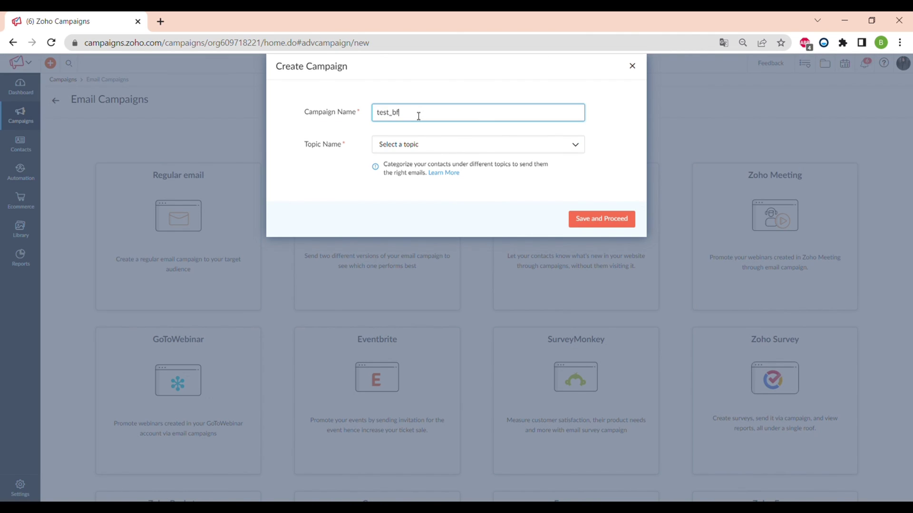
pyautogui.click(478, 144)
pyautogui.click(476, 164)
pyautogui.click(601, 219)
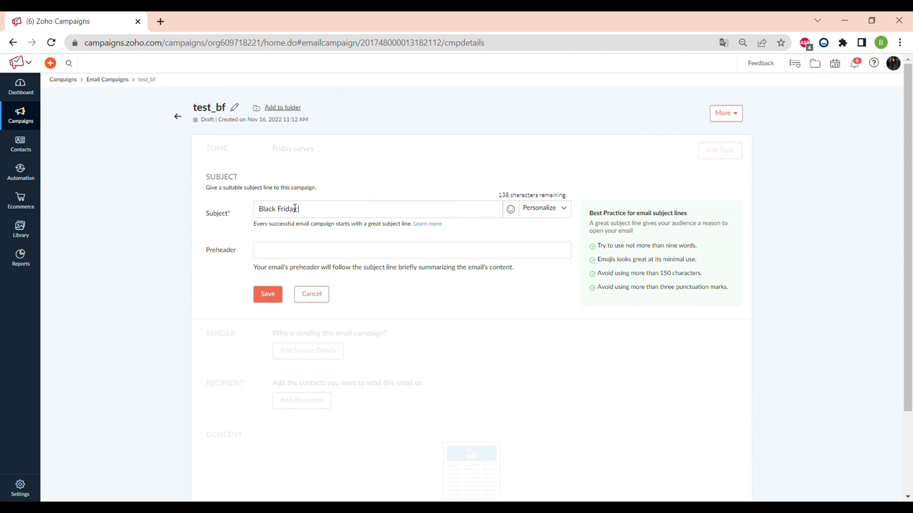
# Personalize the campaign subject with the contact's first name and save the sender details
pyautogui.click(268, 294)
pyautogui.click(704, 185)
pyautogui.click(545, 208)
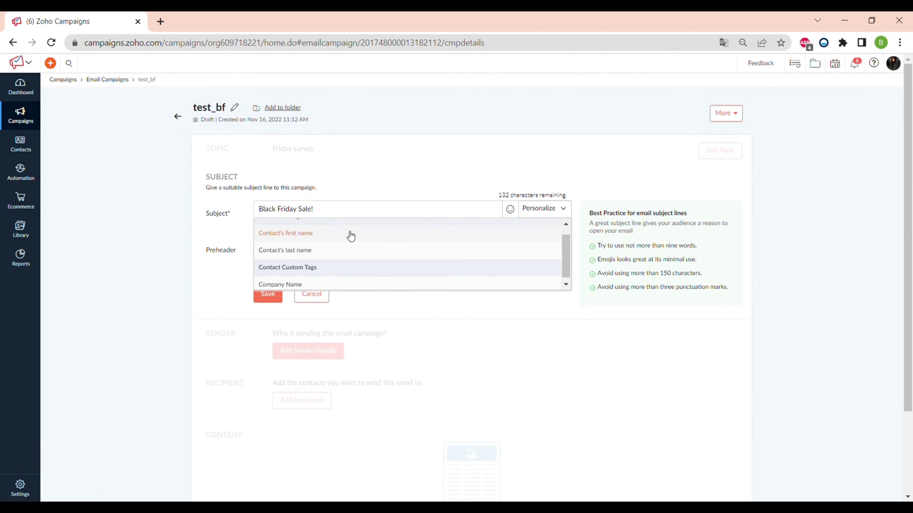
pyautogui.click(350, 235)
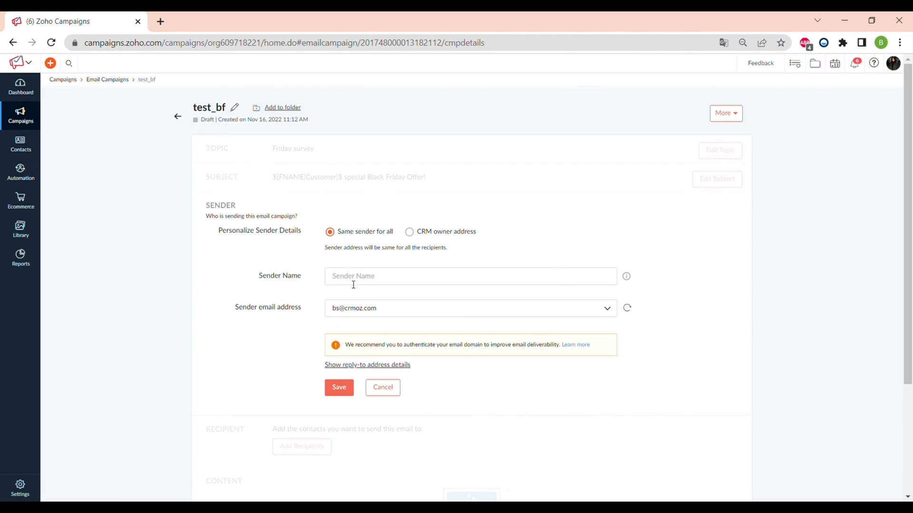
pyautogui.click(338, 387)
# Try the test mailing list as recipients, then remove it again
pyautogui.click(301, 266)
pyautogui.scroll(-10, 304, 340)
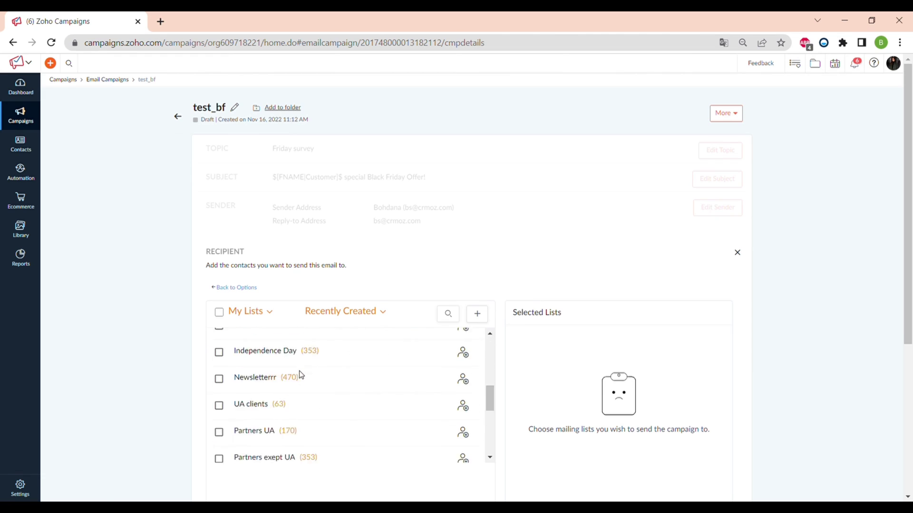
pyautogui.click(219, 447)
pyautogui.click(593, 339)
pyautogui.scroll(10, 422, 398)
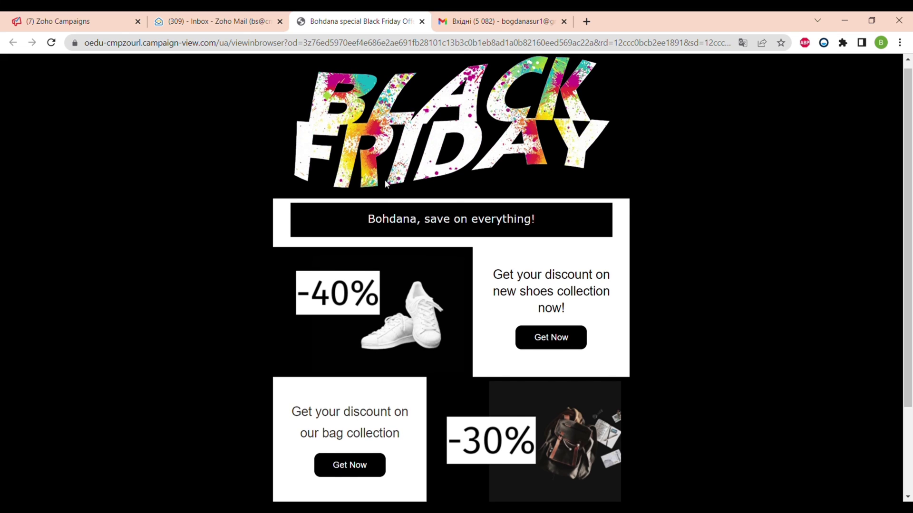
# Scroll through the test email's browser view, checking greeting, discount rows, divider and social icons
pyautogui.scroll(1, 386, 185)
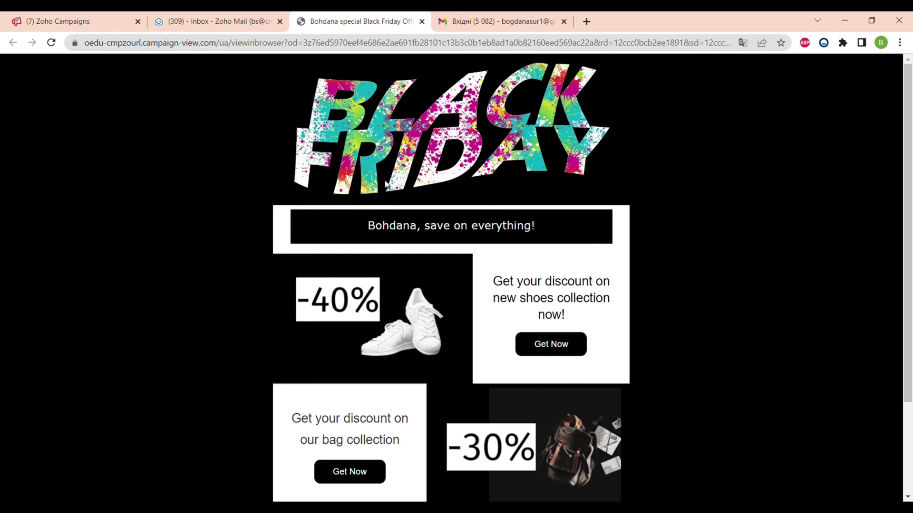
pyautogui.scroll(-1, 386, 185)
pyautogui.scroll(-2, 386, 185)
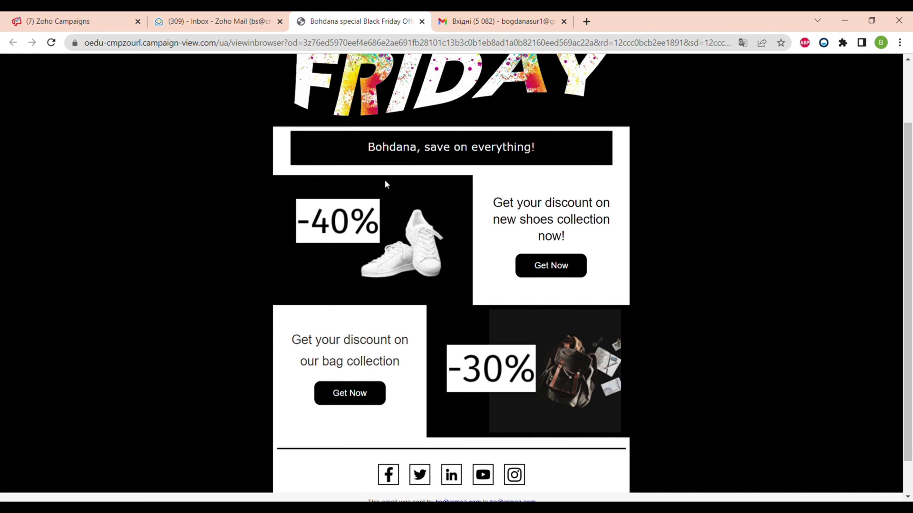
pyautogui.scroll(-1, 386, 185)
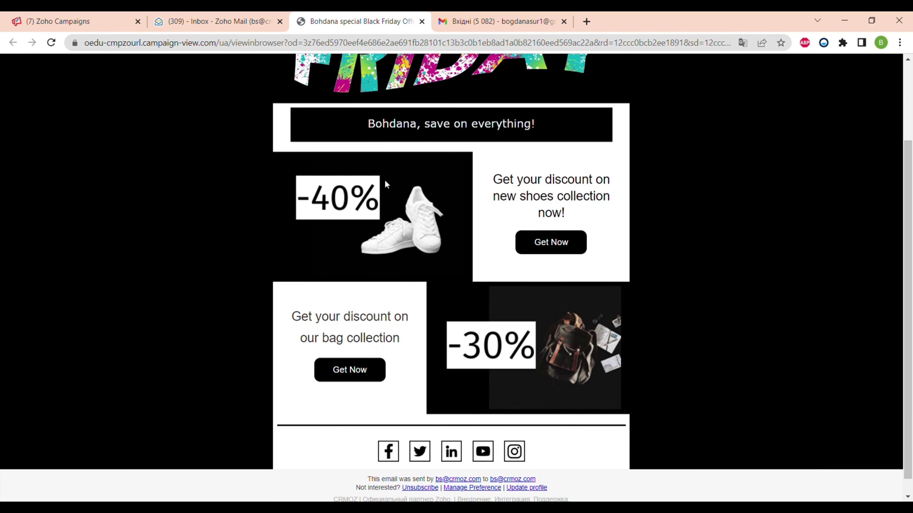
pyautogui.scroll(2, 385, 185)
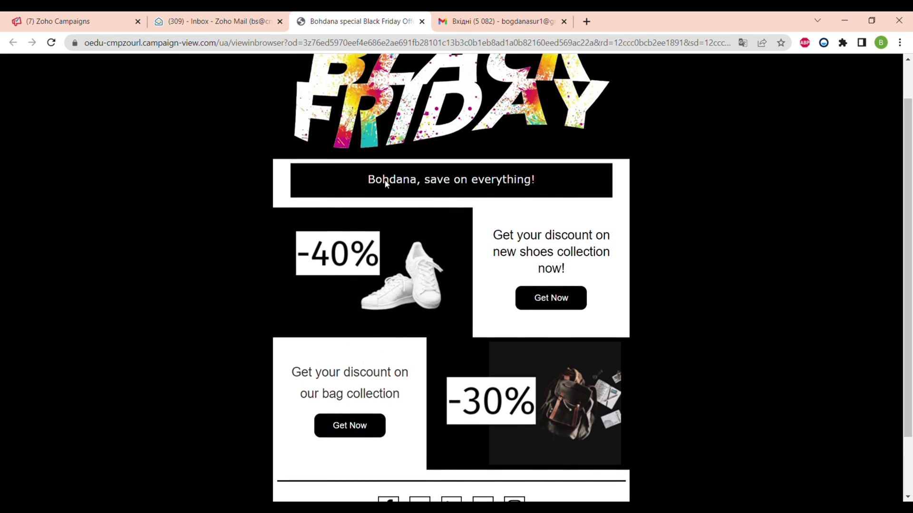
pyautogui.scroll(1, 385, 185)
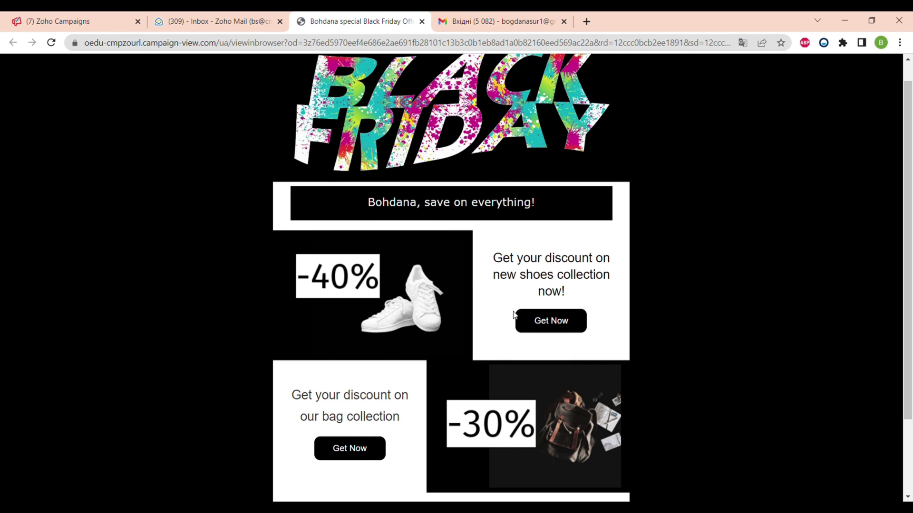
pyautogui.scroll(-1, 514, 313)
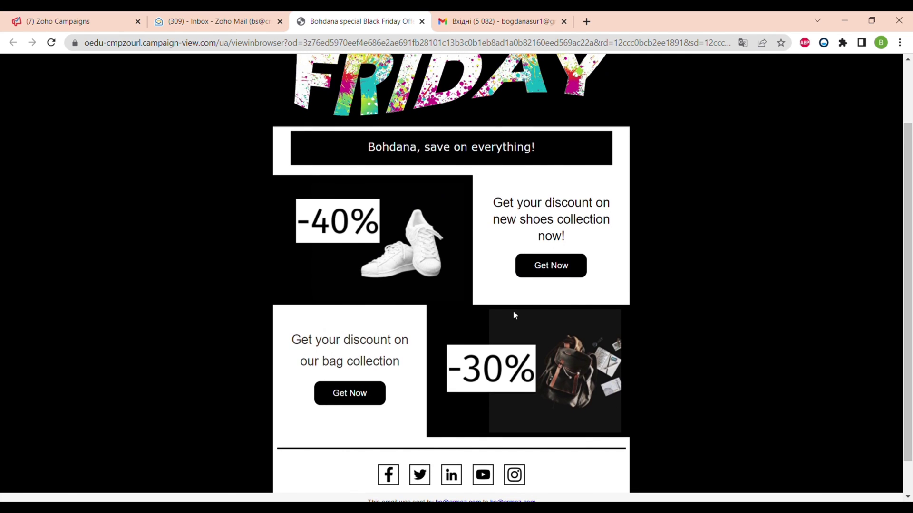